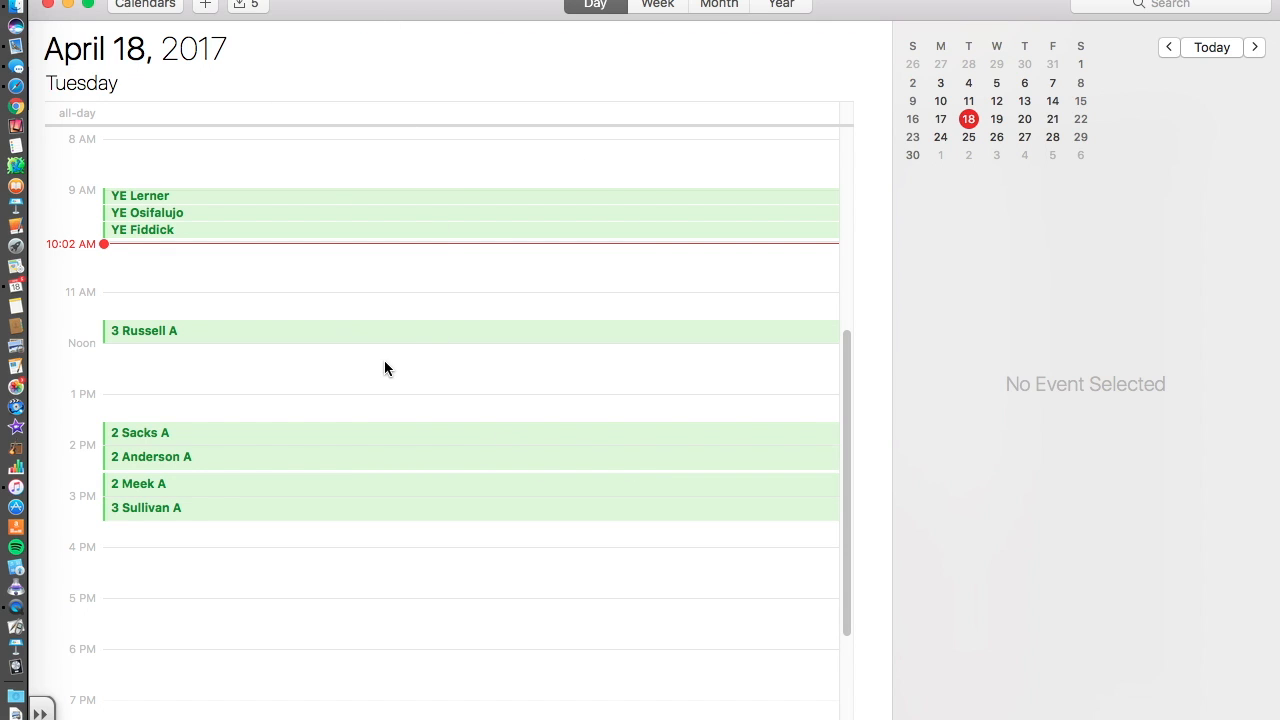
Switch from Tuesday's Day view to the Week view of April 16–22, 2017.
{"action": "left_click", "coordinate": [675, 3]}
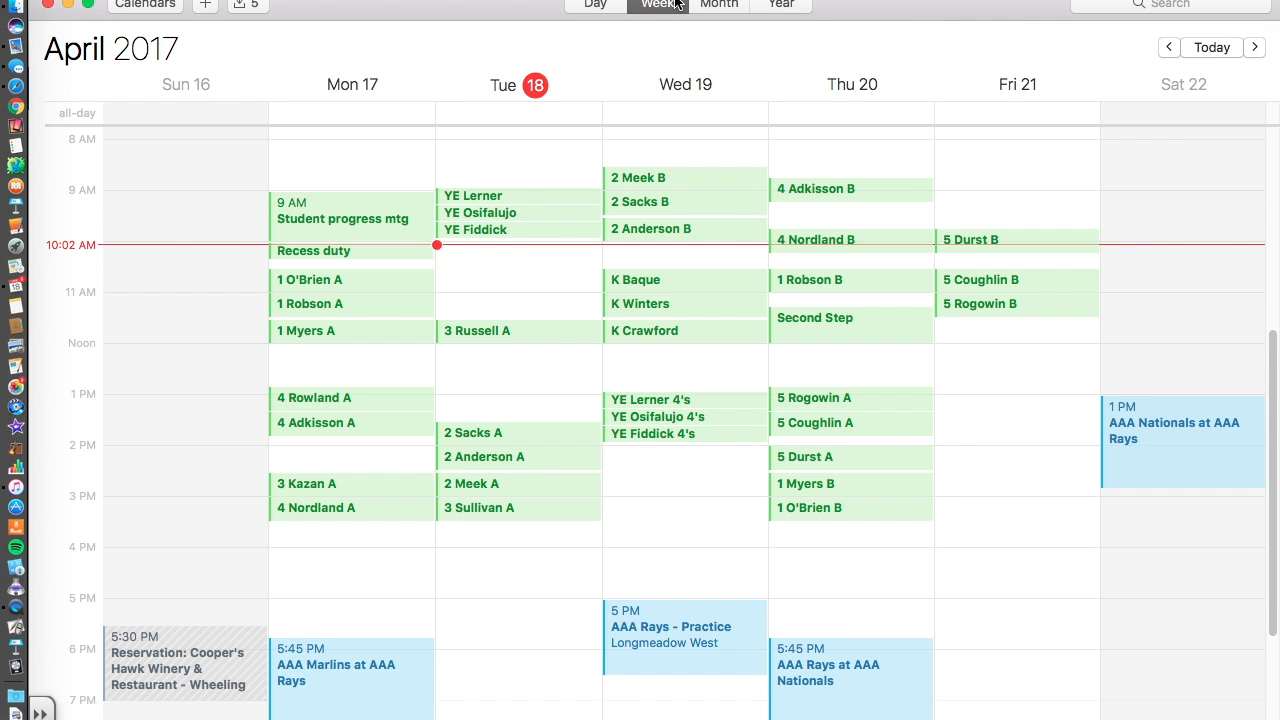
{"action": "scroll", "coordinate": [532, 505], "scroll_direction": "up", "scroll_amount": 3}
{"action": "scroll", "coordinate": [532, 505], "scroll_direction": "down", "scroll_amount": 5}
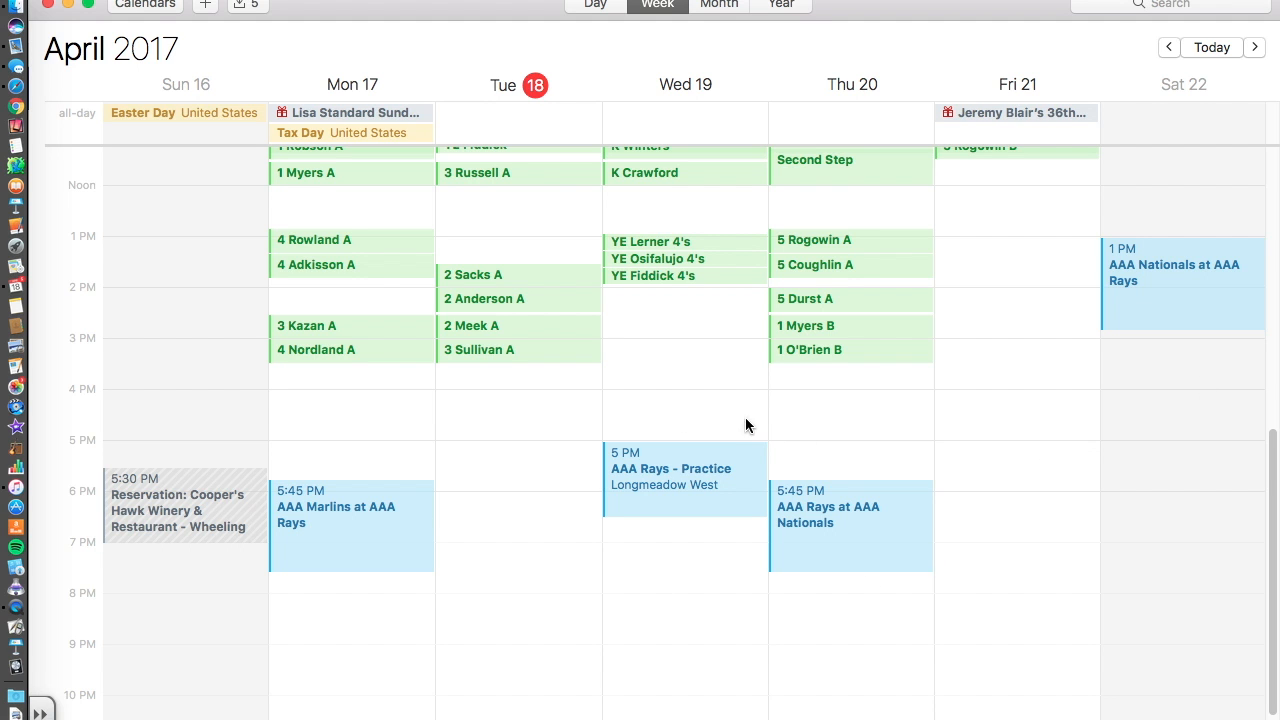
{"action": "scroll", "coordinate": [516, 459], "scroll_direction": "up", "scroll_amount": 5}
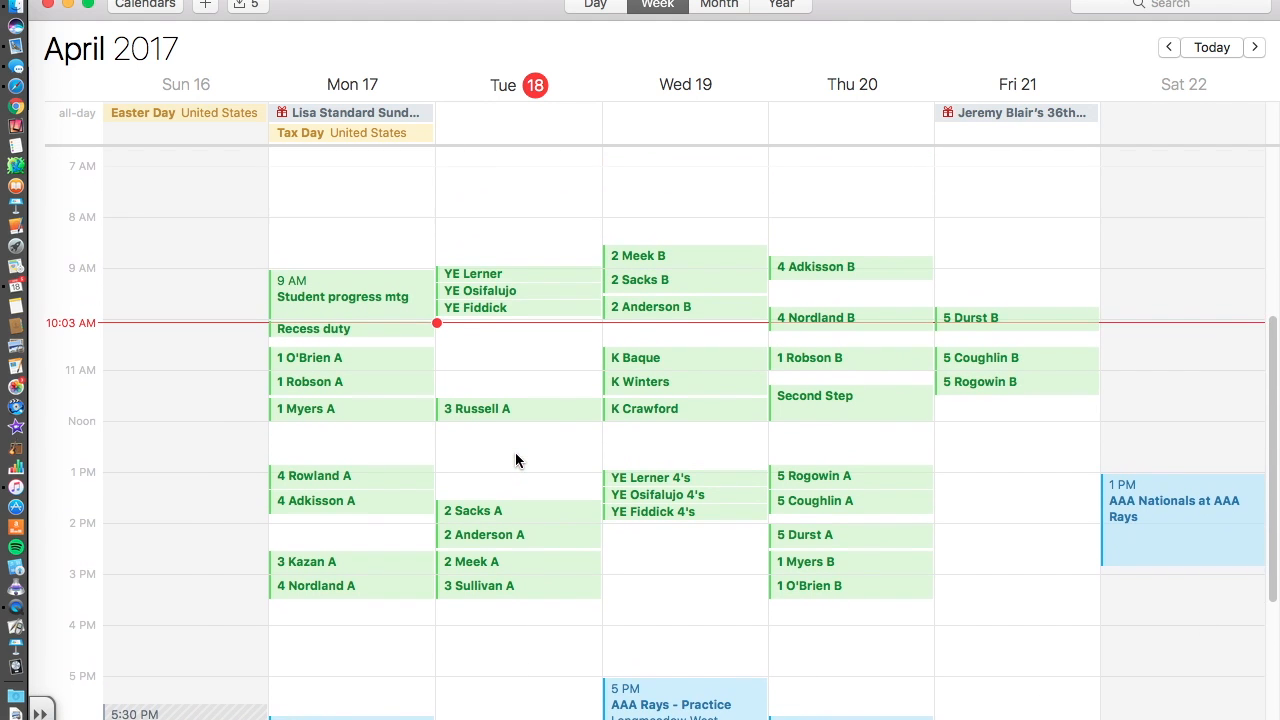
{"action": "left_click", "coordinate": [665, 262]}
{"action": "left_click", "coordinate": [422, 224]}
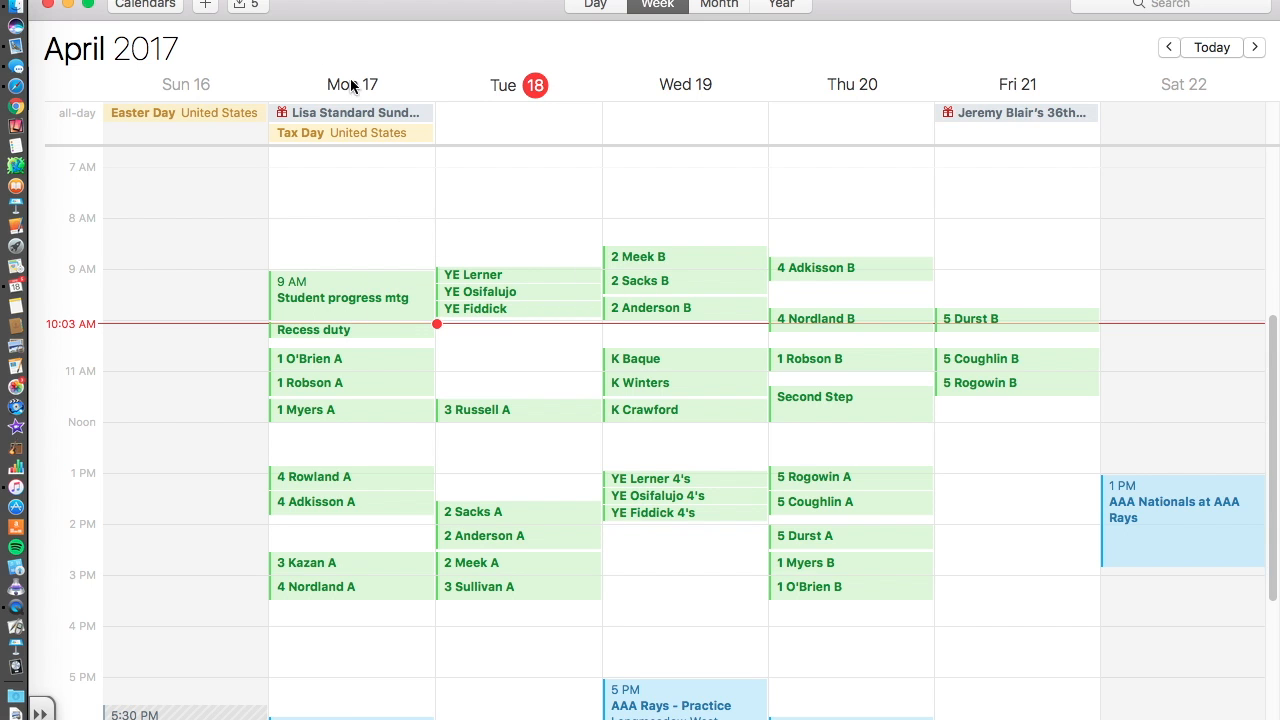
{"action": "left_click", "coordinate": [207, 6]}
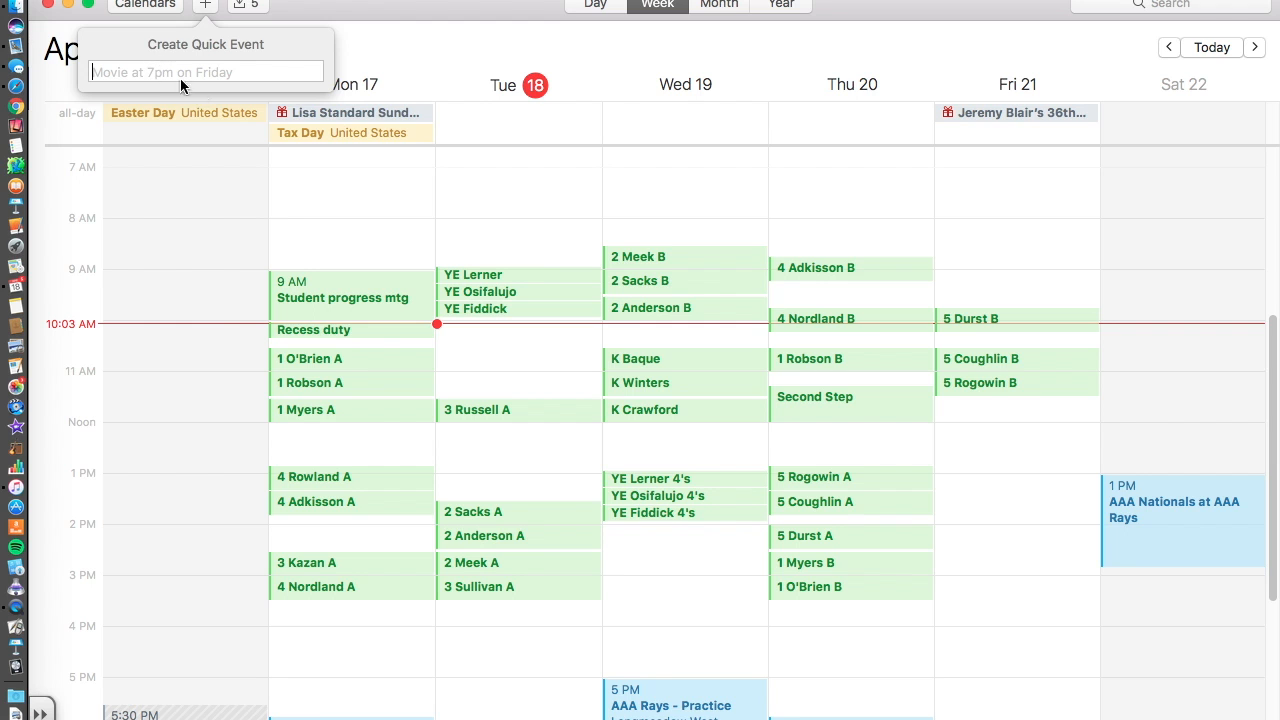
{"action": "key", "text": "Escape"}
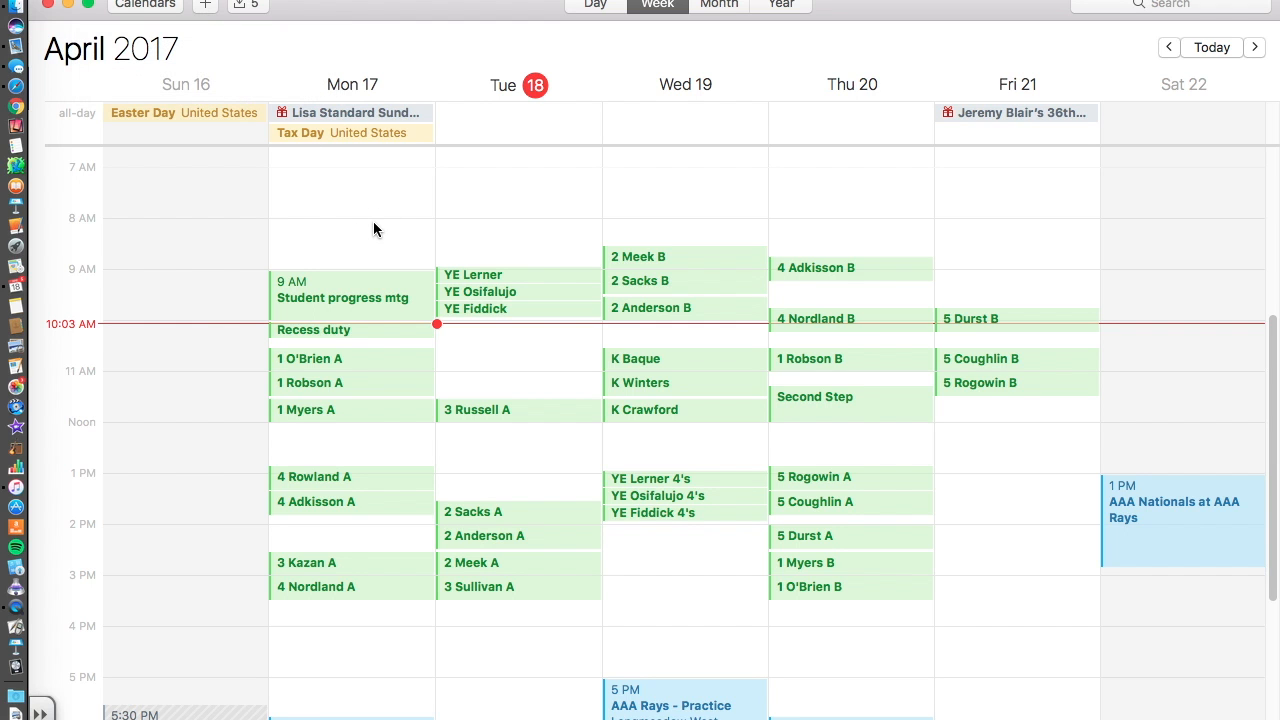
{"action": "scroll", "coordinate": [506, 323], "scroll_direction": "down", "scroll_amount": 2}
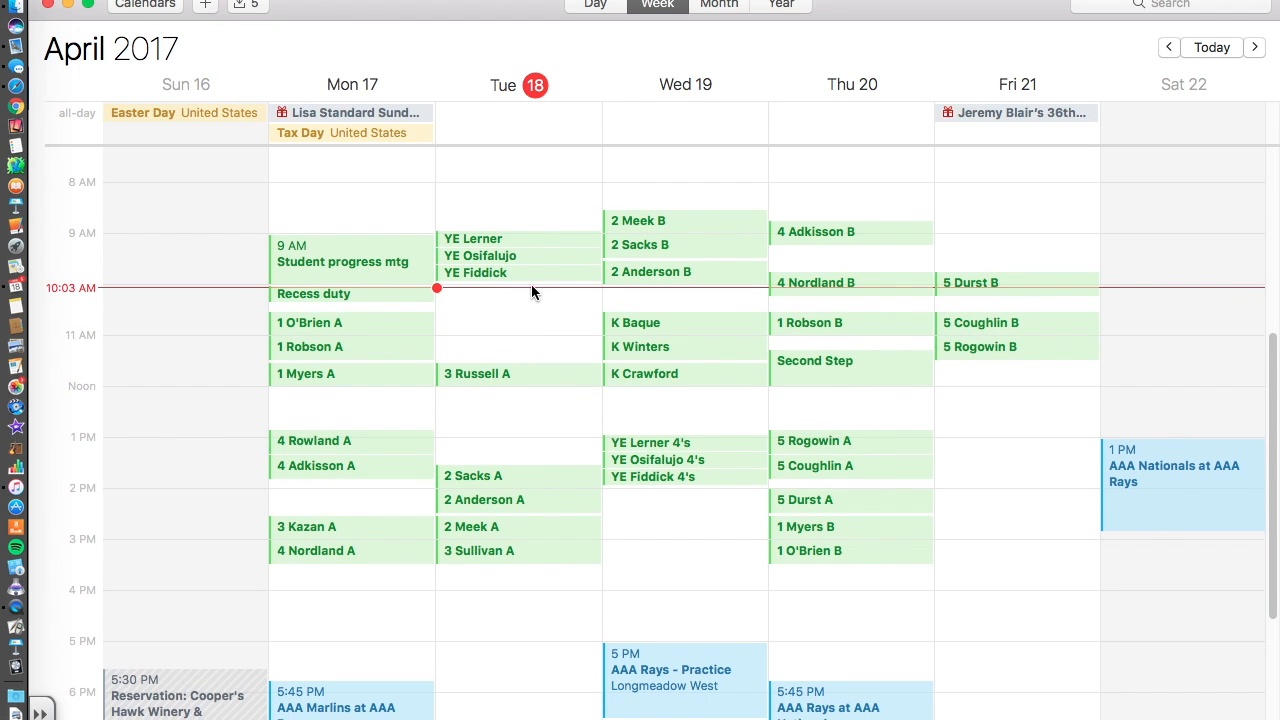
{"action": "scroll", "coordinate": [523, 288], "scroll_direction": "down", "scroll_amount": 2}
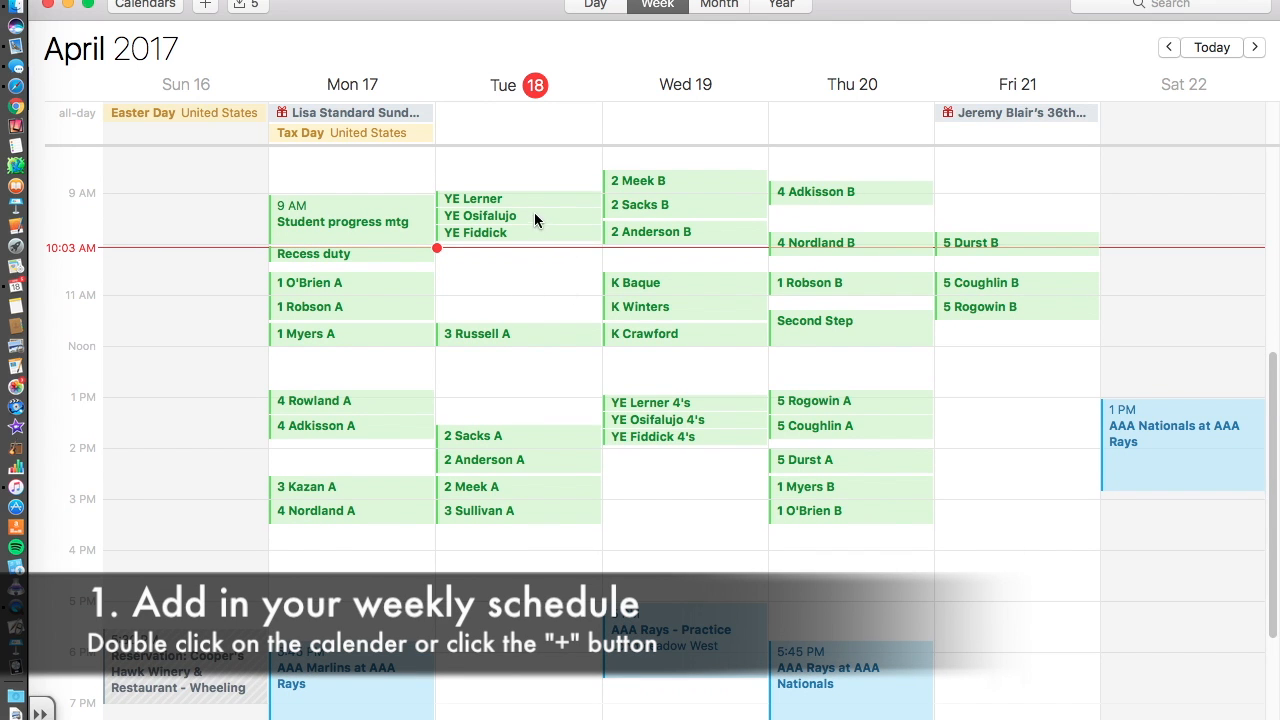
{"action": "left_click", "coordinate": [499, 199]}
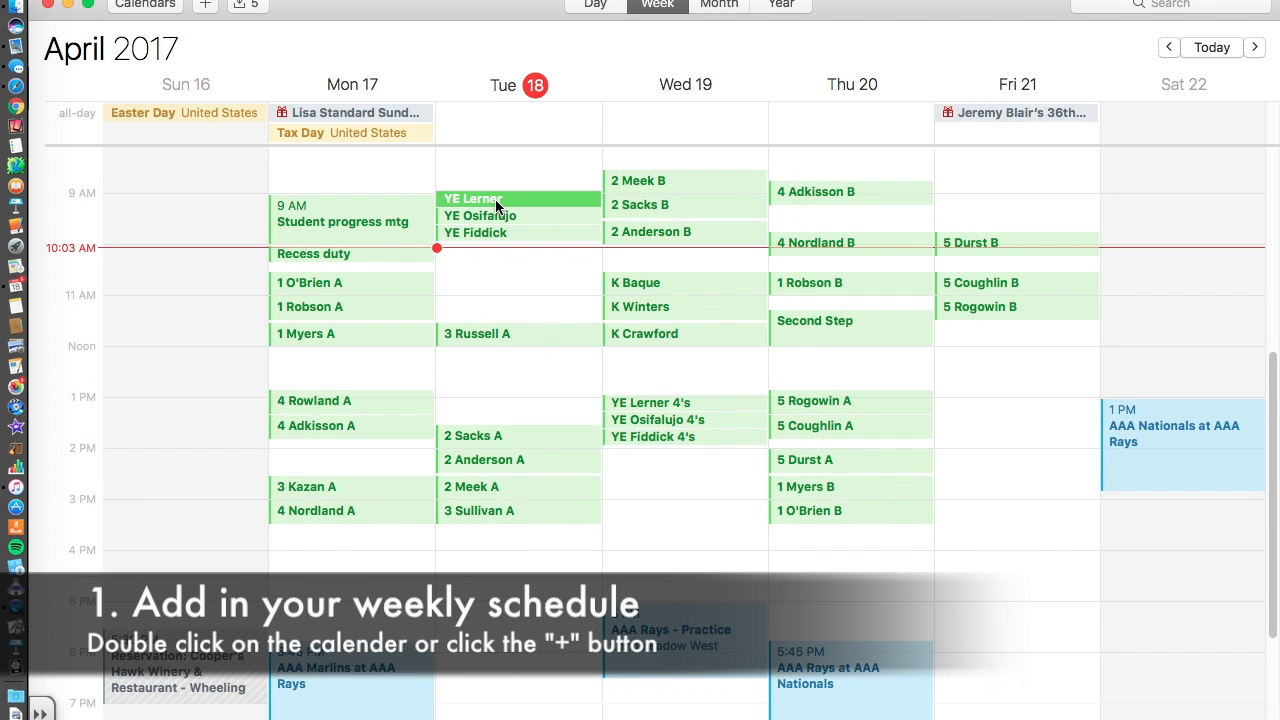
Add YE Lerner notes on three lines: The Crabfish, Old Eagle circle game, Largo the Llama.
{"action": "left_click", "coordinate": [615, 5]}
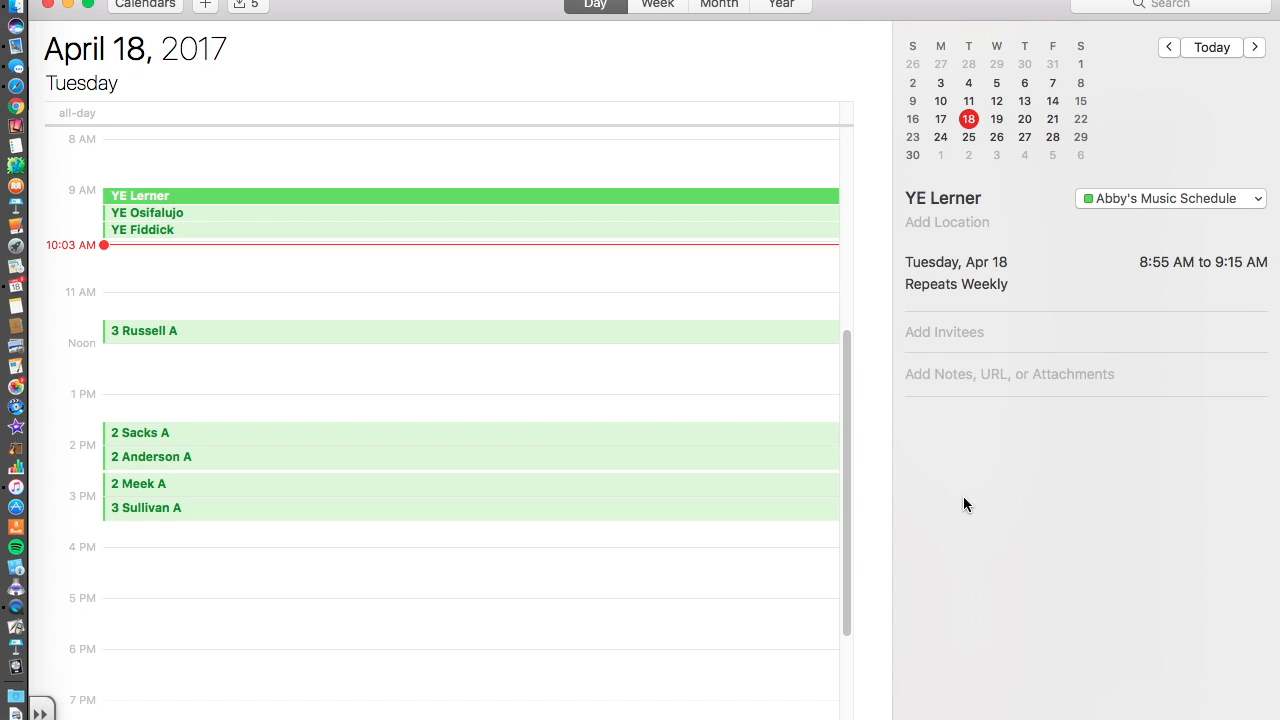
{"action": "left_click", "coordinate": [932, 376]}
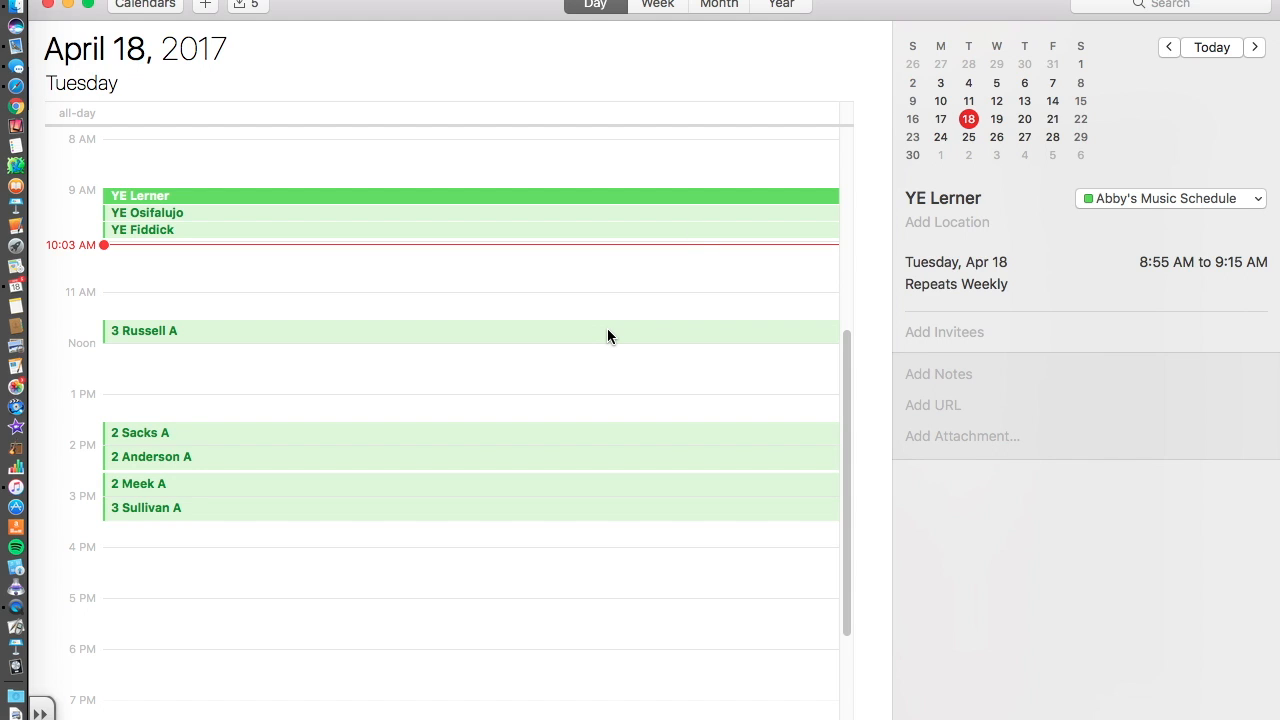
{"action": "type", "text": "The"}
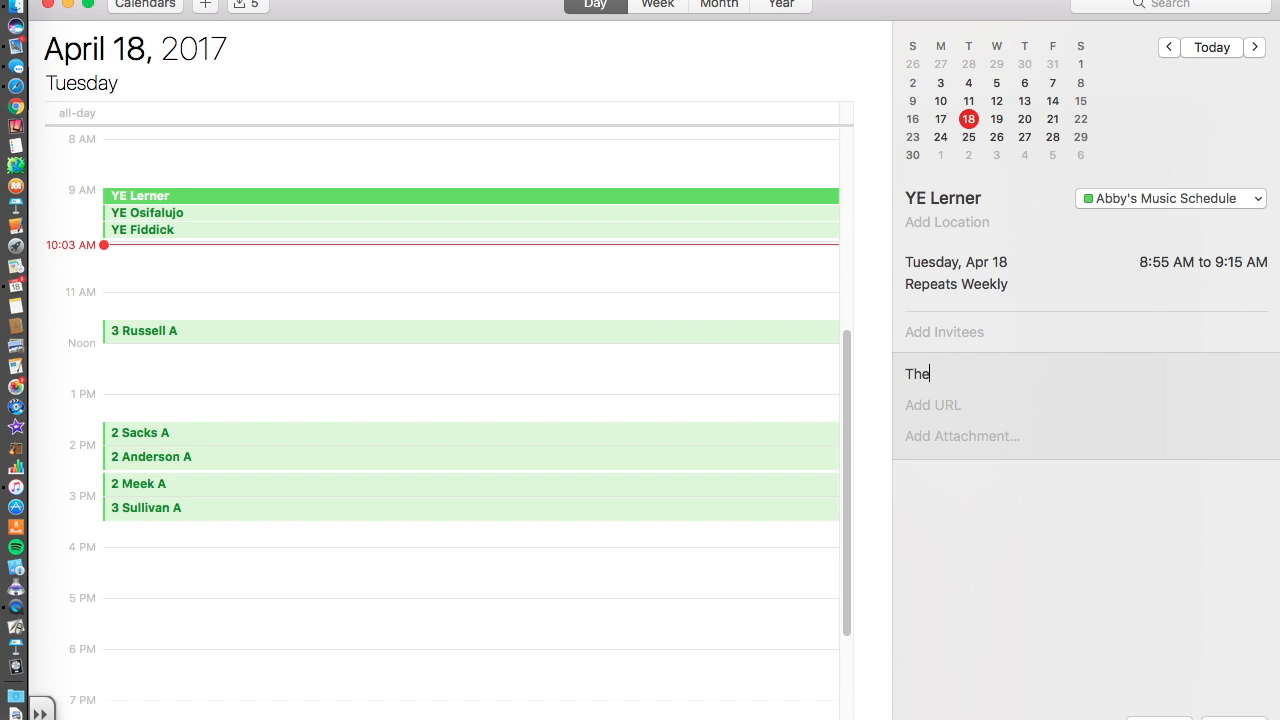
{"action": "type", "text": " Crabfish"}
{"action": "key", "text": "Return"}
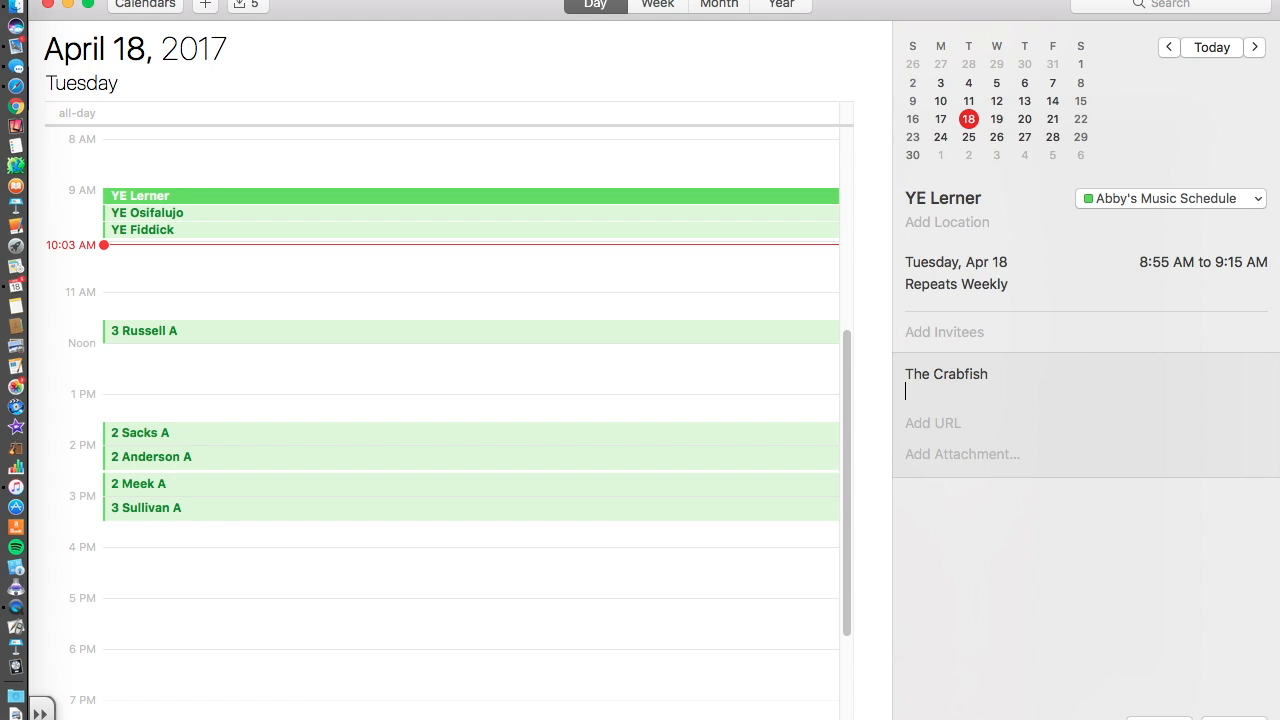
{"action": "type", "text": "Old Eagle circle game"}
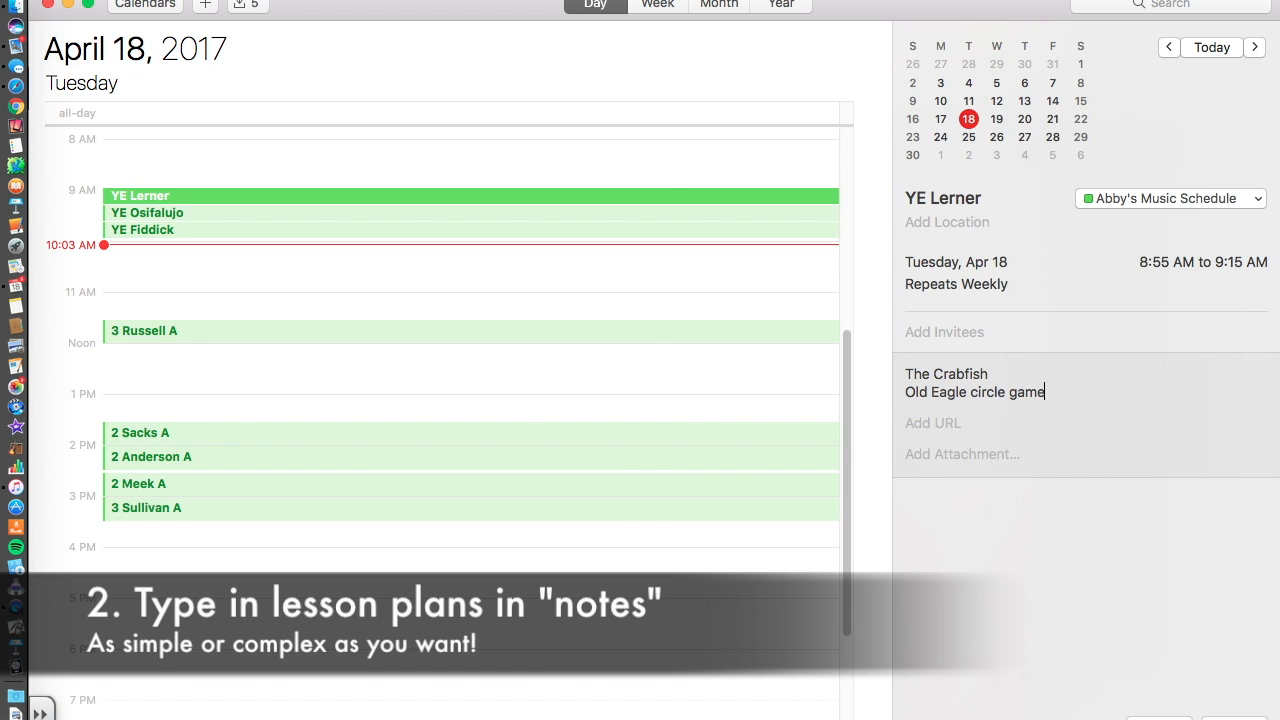
{"action": "key", "text": "Return"}
{"action": "type", "text": "Lar"}
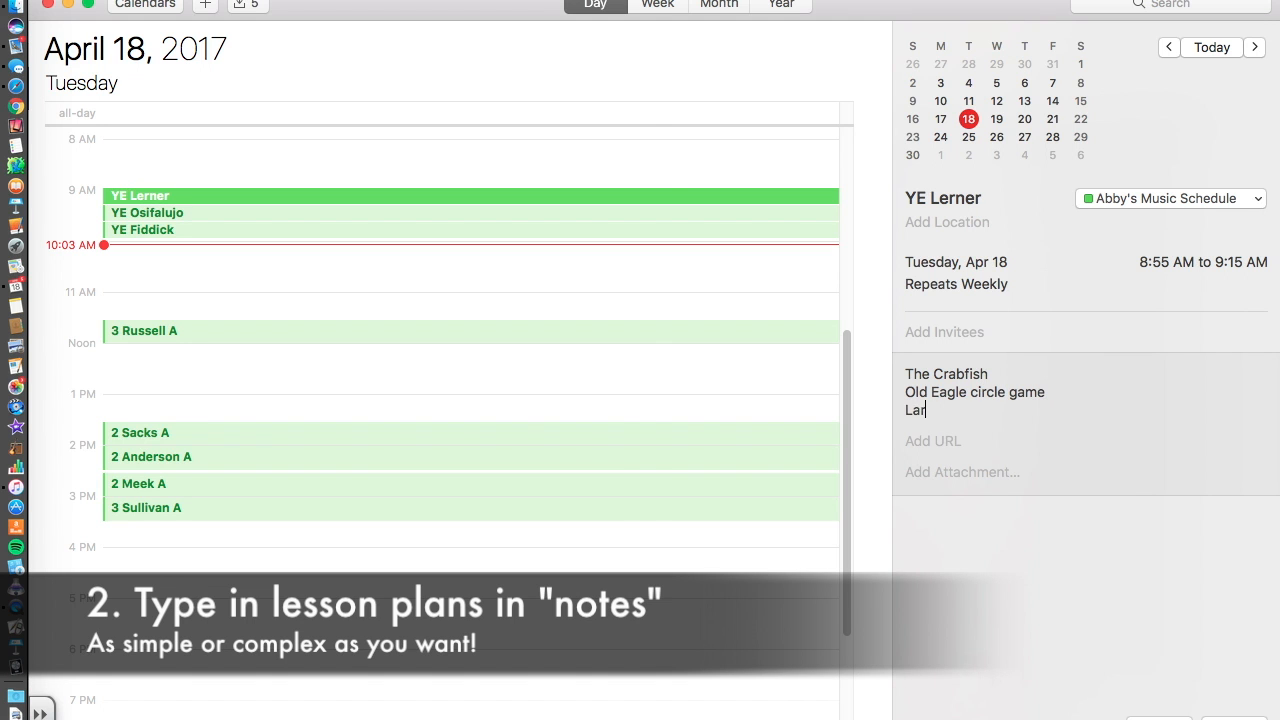
{"action": "type", "text": "go the Llama"}
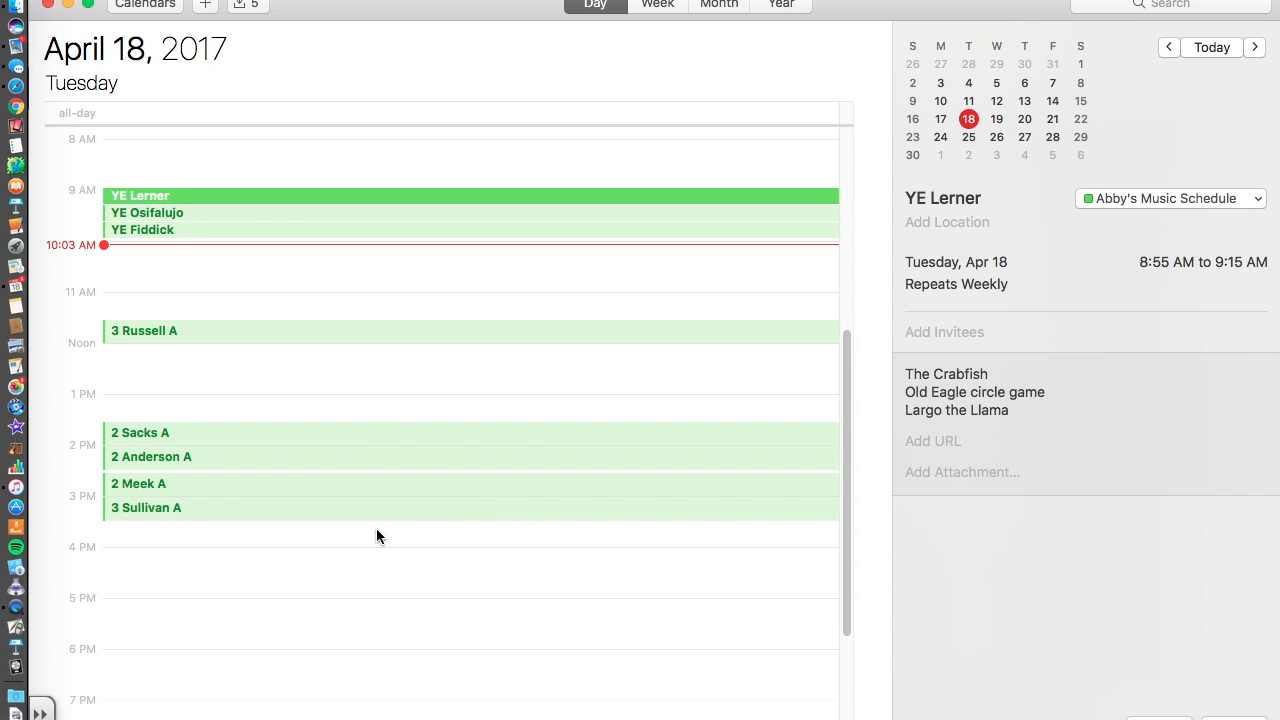
{"action": "left_click", "coordinate": [959, 441]}
{"action": "left_click", "coordinate": [871, 264]}
{"action": "left_click", "coordinate": [964, 446]}
{"action": "type", "text": "www.buildin"}
{"action": "key", "text": "BackSpace"}
{"action": "key", "text": "BackSpace"}
{"action": "key", "text": "BackSpace"}
{"action": "key", "text": "BackSpace"}
{"action": "key", "text": "BackSpace"}
{"action": "key", "text": "BackSpace"}
{"action": "key", "text": "BackSpace"}
{"action": "key", "text": "BackSpace"}
{"action": "key", "text": "BackSpace"}
{"action": "key", "text": "BackSpace"}
{"action": "key", "text": "BackSpace"}
Attach golden domes bass.jpg to the YE Lerner event and save it.
{"action": "left_click", "coordinate": [947, 477]}
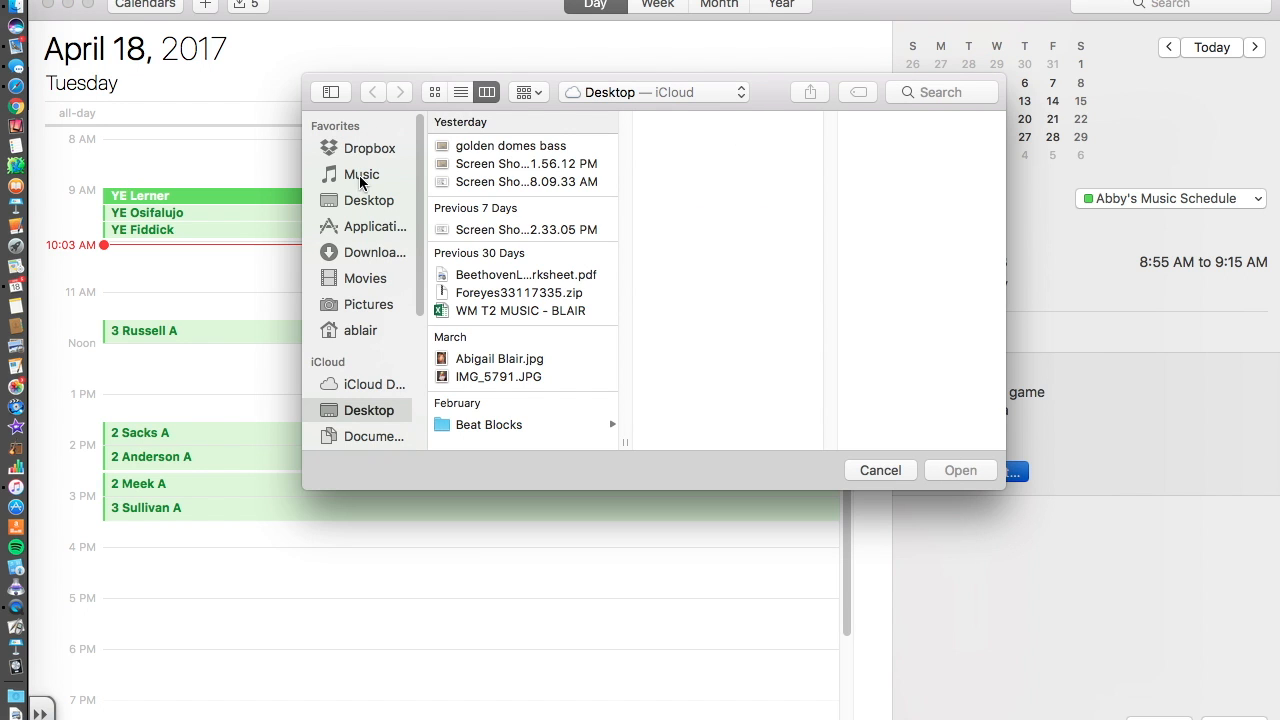
{"action": "left_click", "coordinate": [515, 147]}
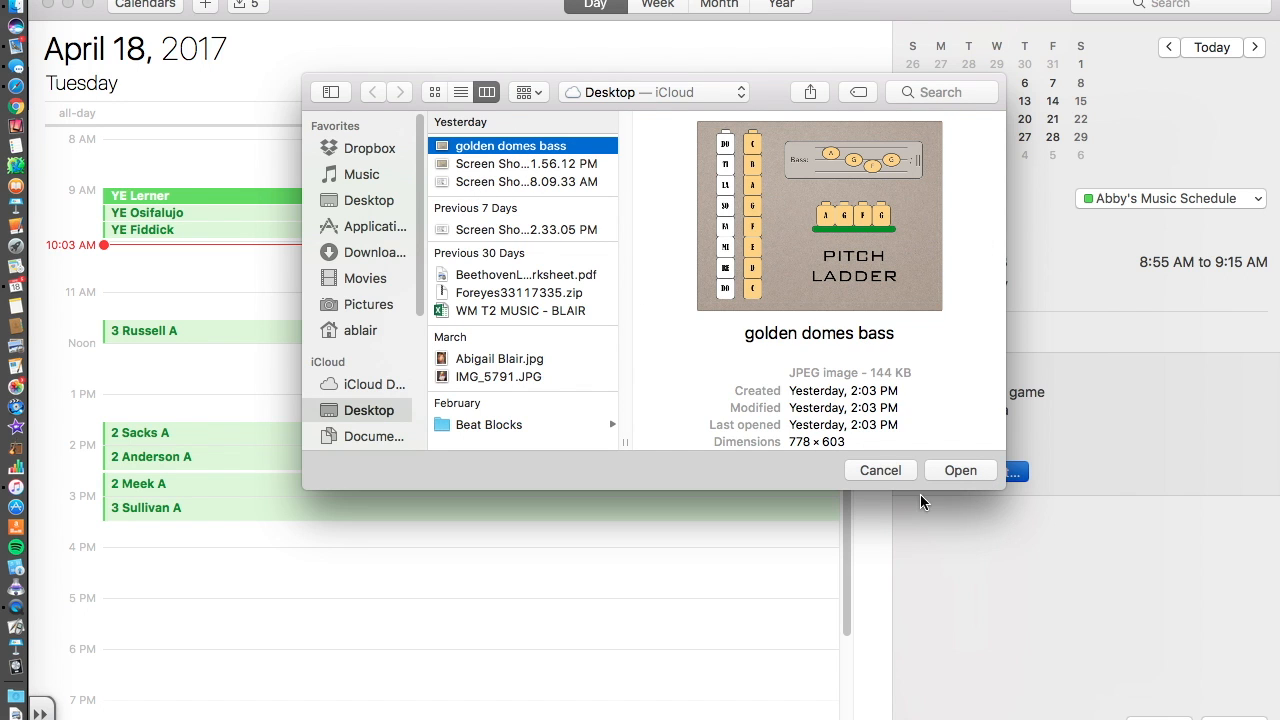
{"action": "left_click", "coordinate": [955, 470]}
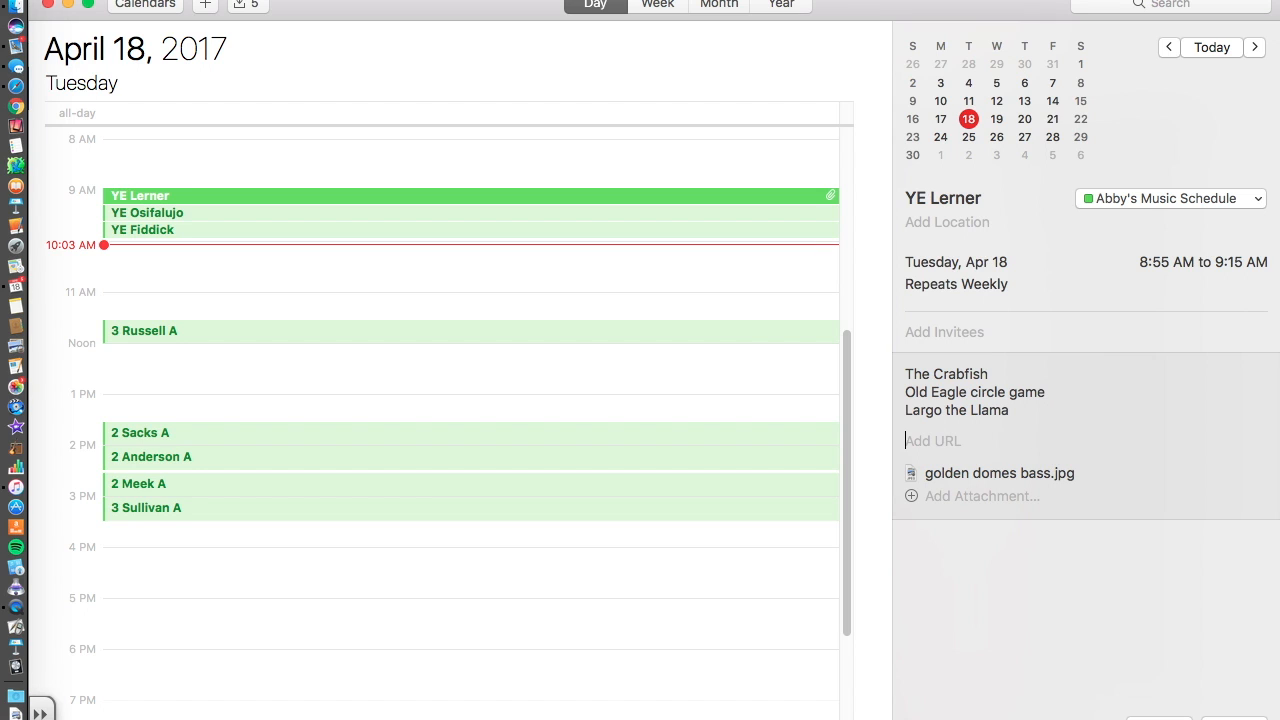
{"action": "left_click", "coordinate": [1234, 718]}
{"action": "left_click_drag", "start_coordinate": [1012, 414], "coordinate": [886, 365]}
{"action": "key", "text": "super+c"}
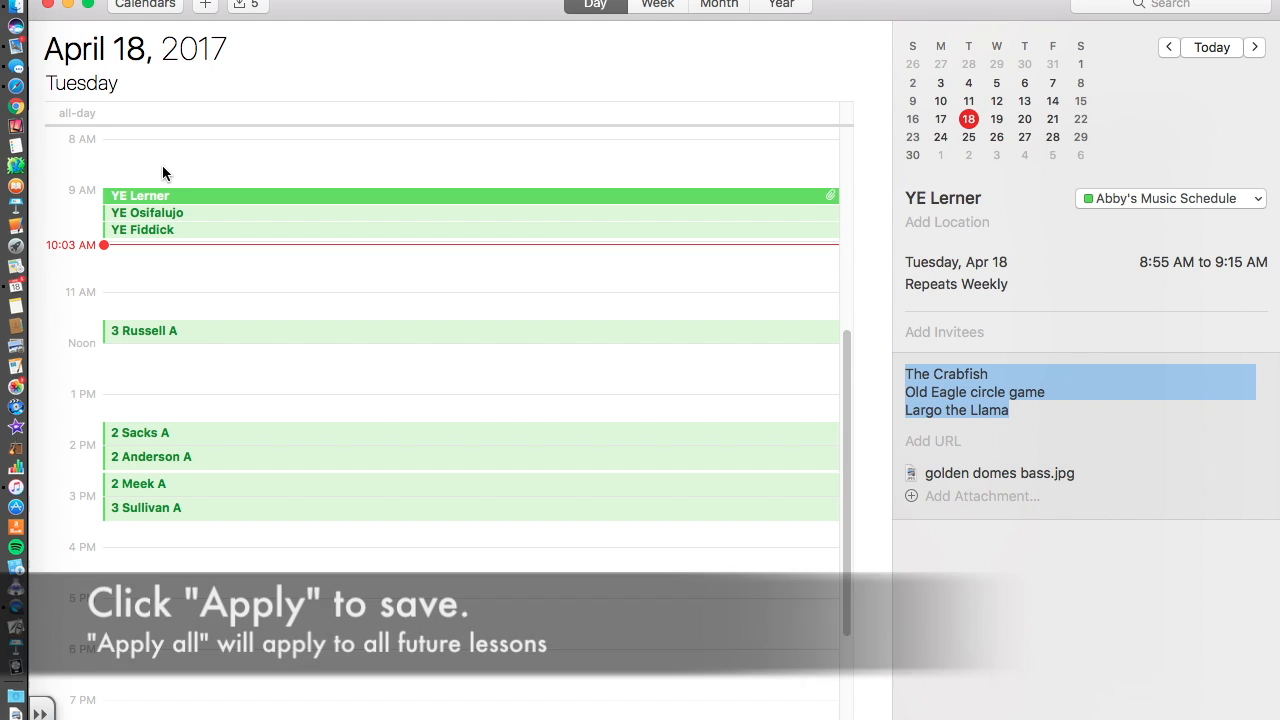
{"action": "left_click", "coordinate": [153, 212]}
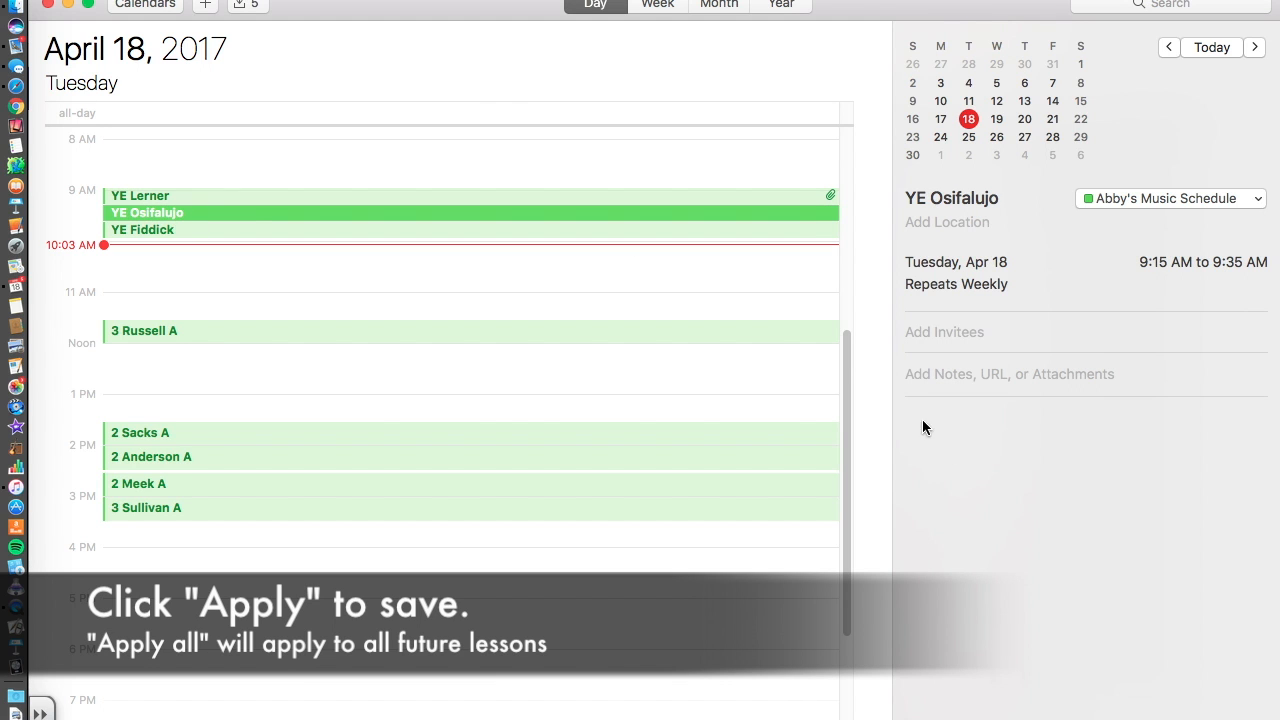
{"action": "left_click", "coordinate": [916, 374]}
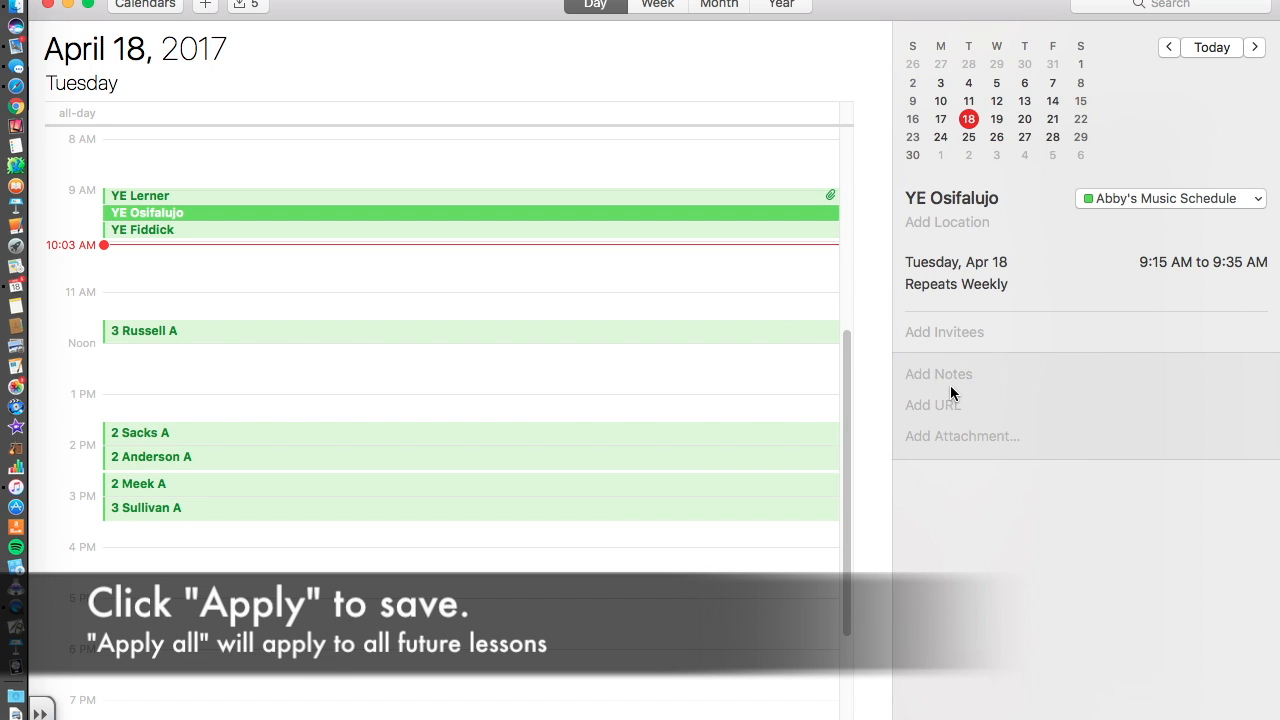
{"action": "key", "text": "super+v"}
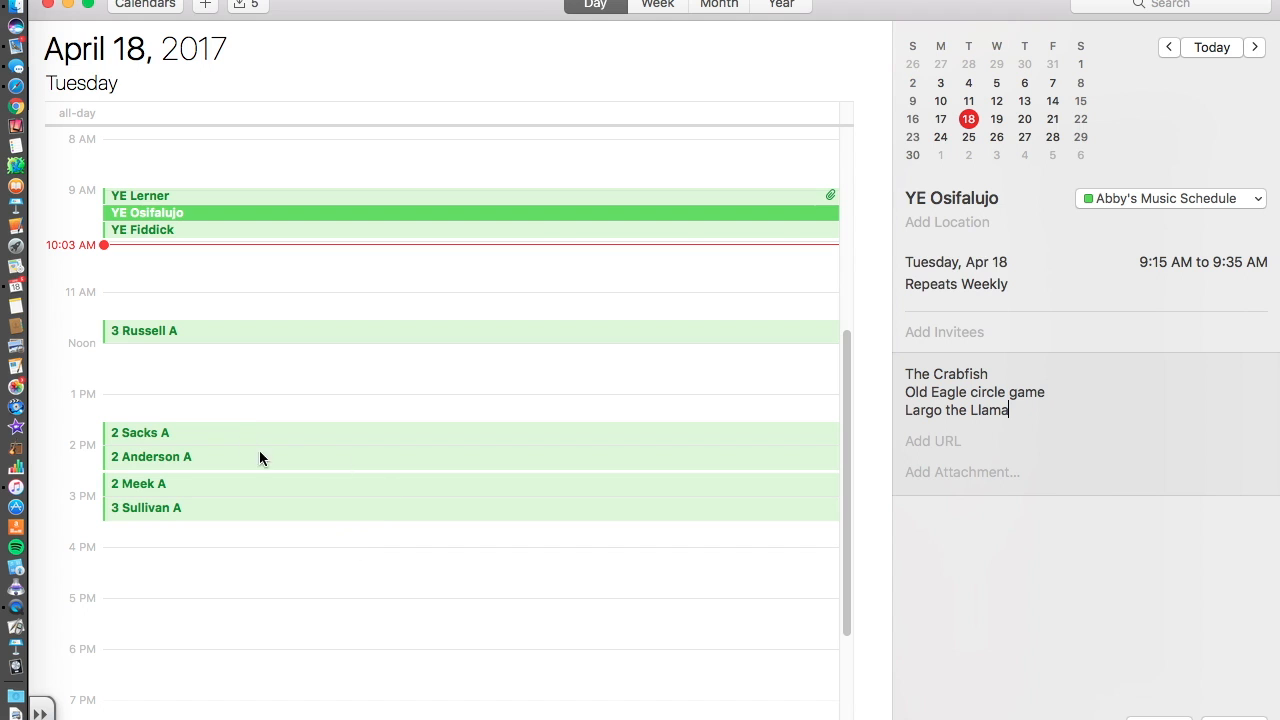
{"action": "left_click", "coordinate": [258, 420]}
{"action": "left_click", "coordinate": [893, 260]}
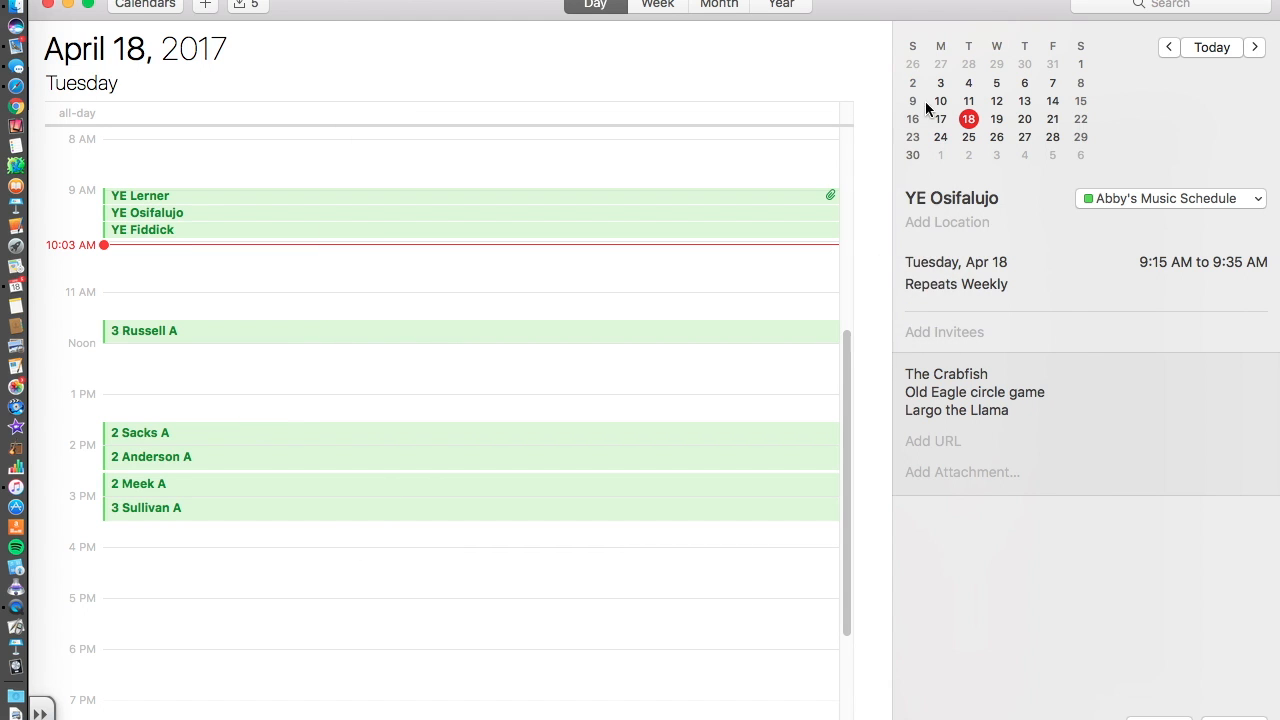
{"action": "left_click", "coordinate": [271, 436]}
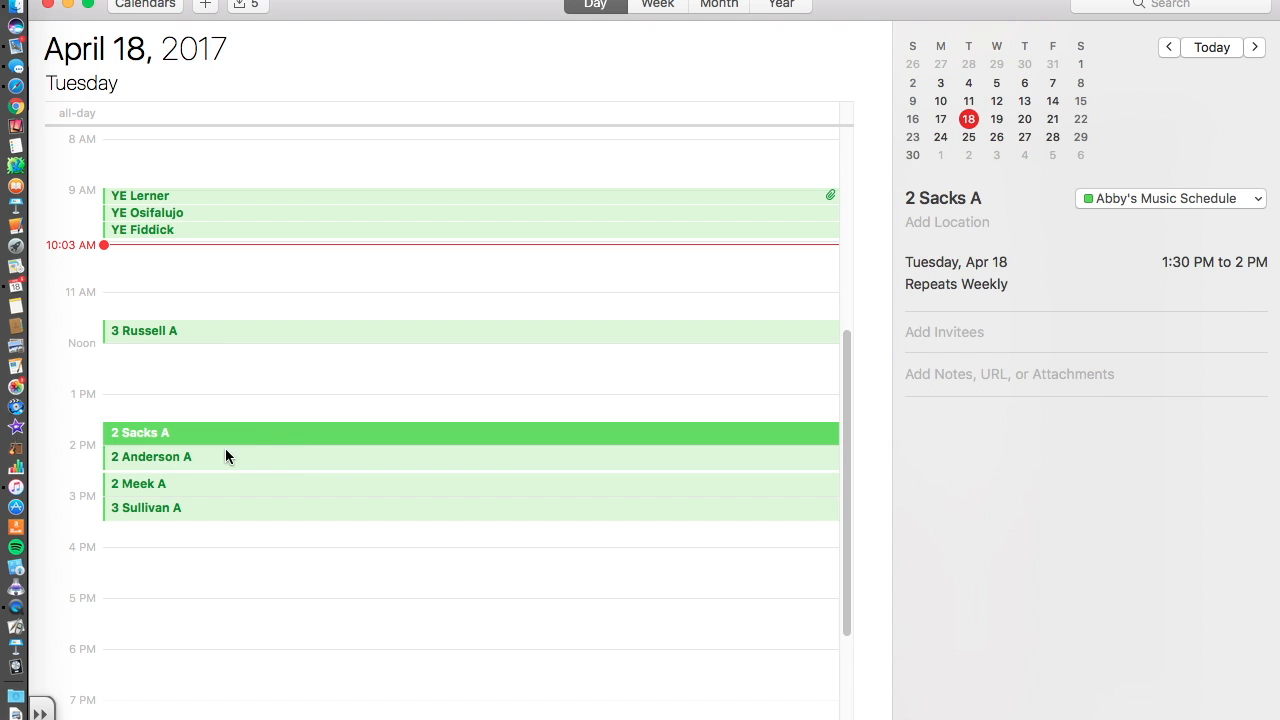
{"action": "left_click", "coordinate": [166, 458]}
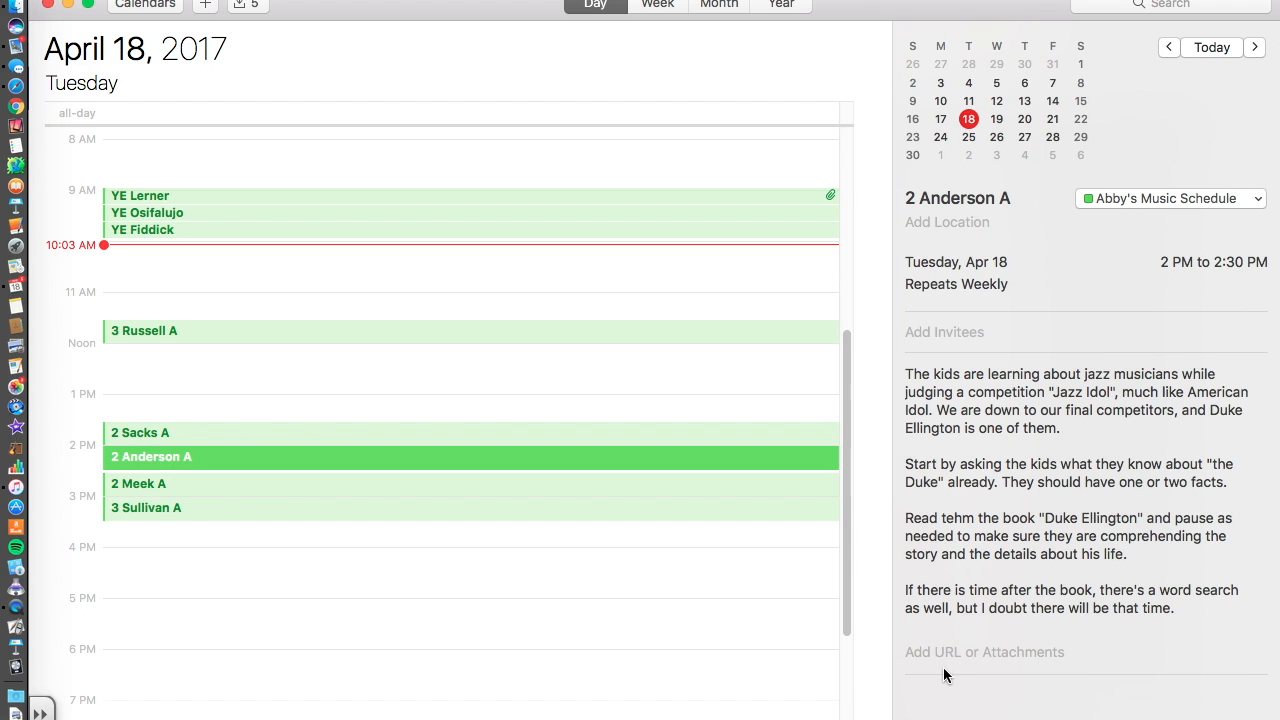
{"action": "left_click", "coordinate": [155, 488]}
{"action": "left_click", "coordinate": [157, 510]}
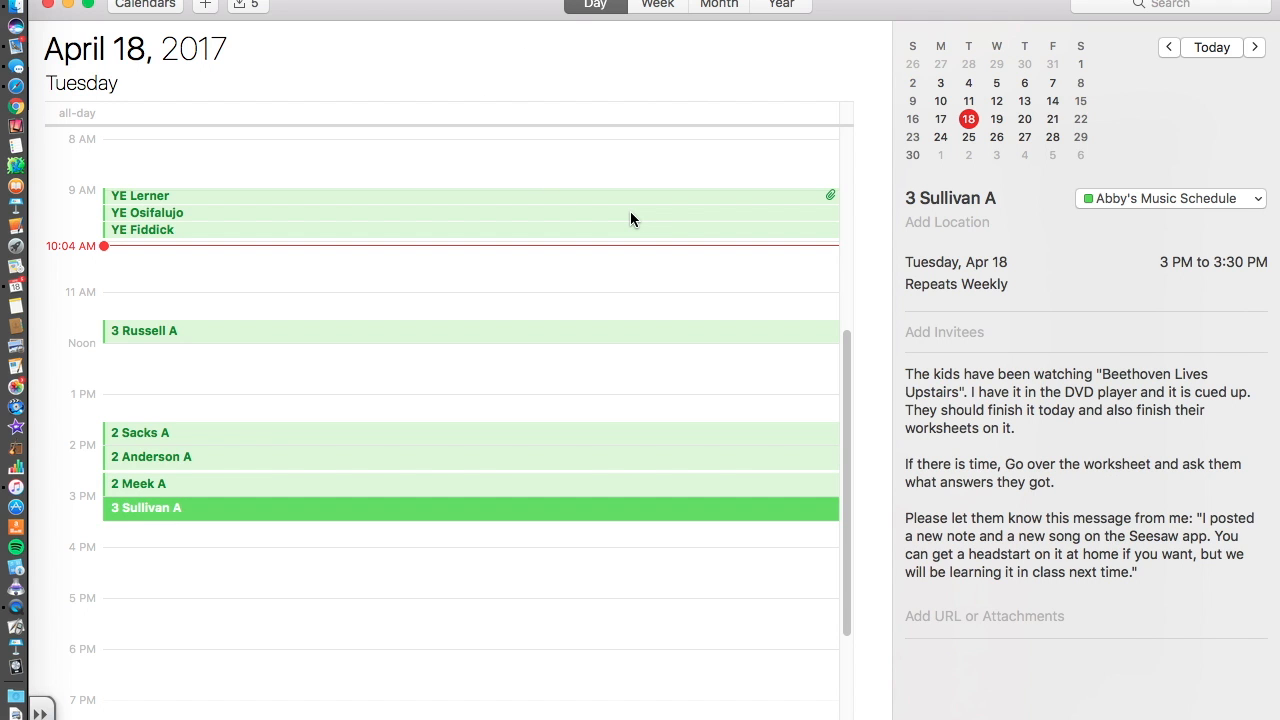
{"action": "key", "text": "super+p"}
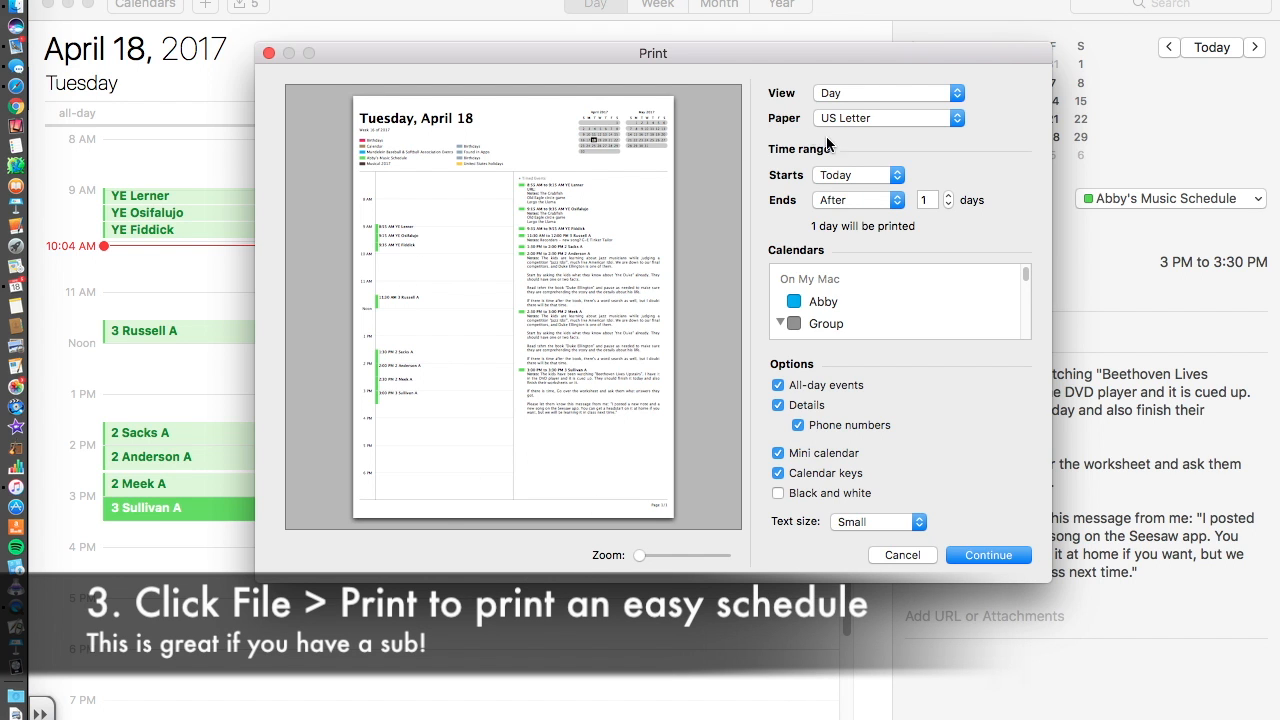
Try the List and Selected Events print views, then cancel without printing.
{"action": "left_click", "coordinate": [859, 95]}
{"action": "left_click", "coordinate": [858, 141]}
{"action": "left_click", "coordinate": [862, 87]}
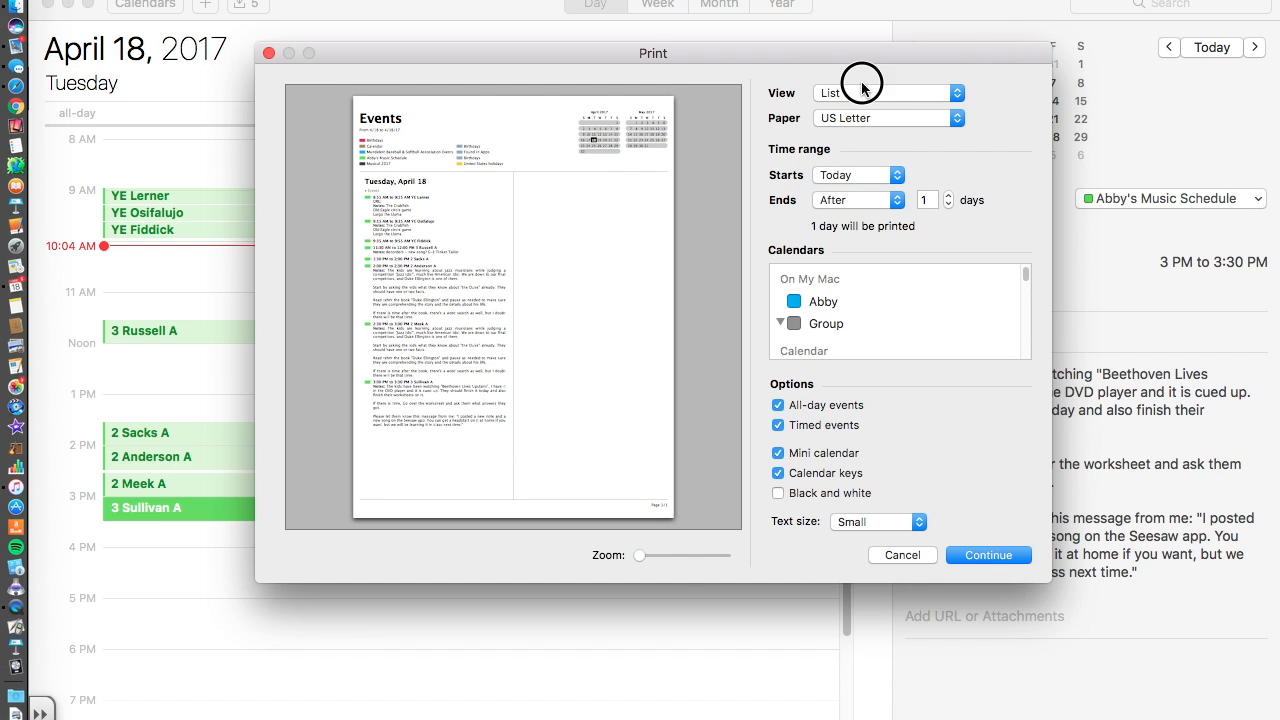
{"action": "left_click", "coordinate": [853, 87]}
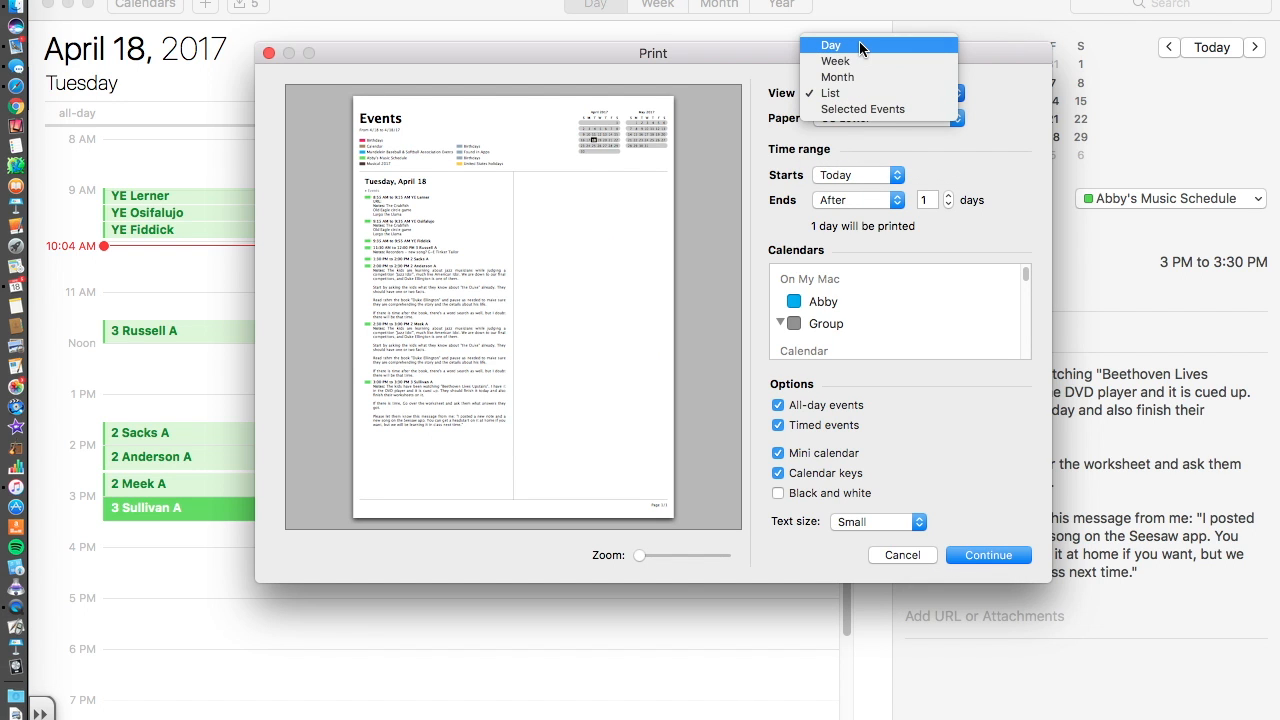
{"action": "left_click", "coordinate": [843, 108]}
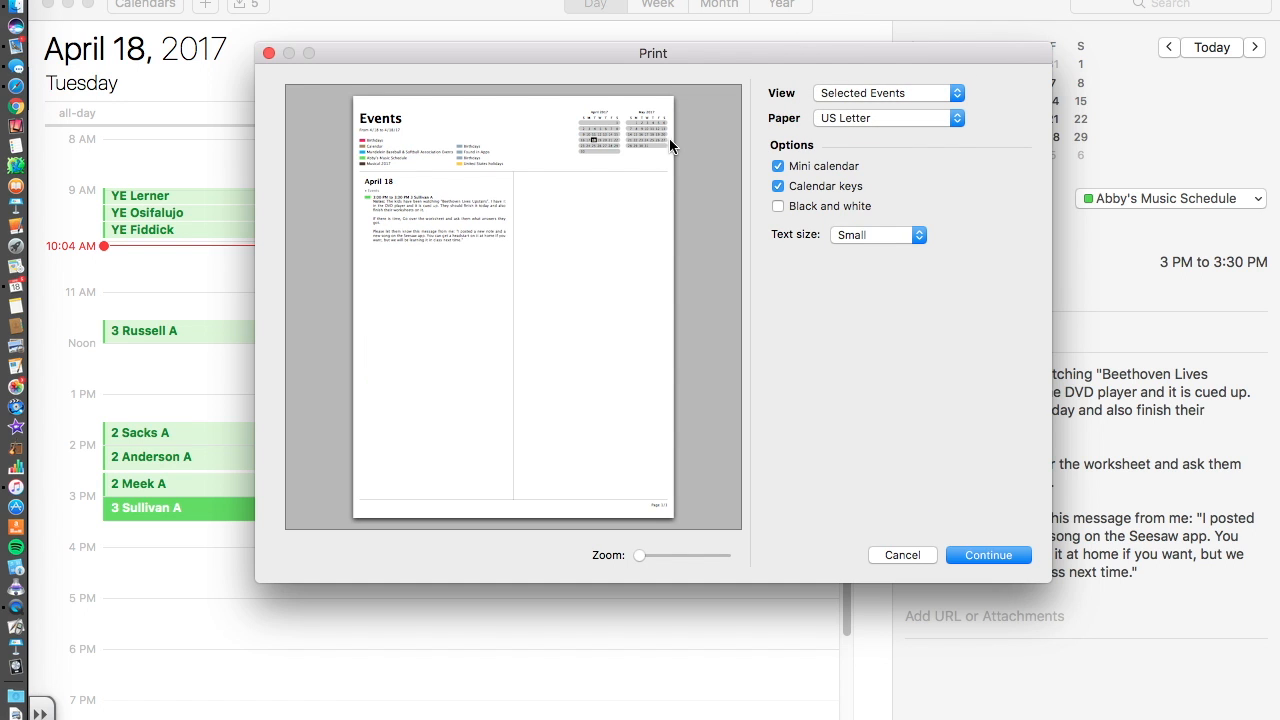
{"action": "left_click", "coordinate": [909, 562]}
Select the four afternoon classes: 2 Sacks A, 2 Anderson A, 2 Meek A, 3 Sullivan A.
{"action": "left_click", "coordinate": [144, 438]}
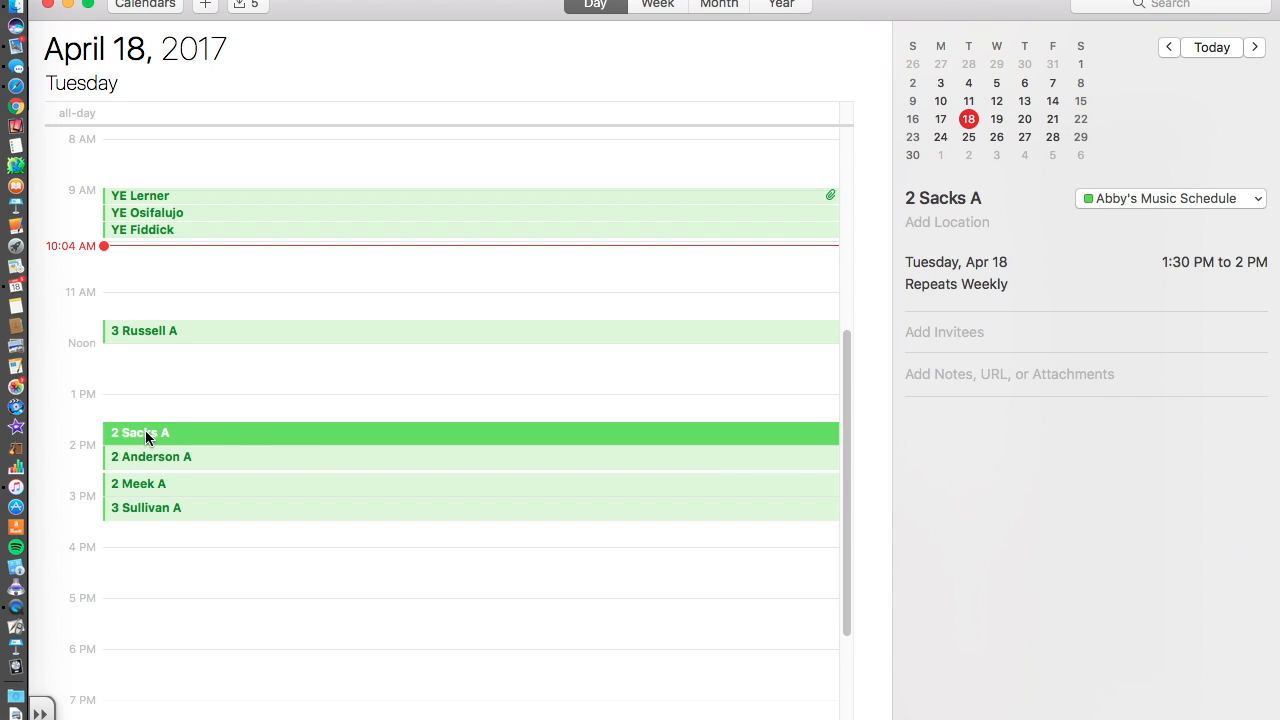
{"action": "left_click", "coordinate": [175, 408]}
{"action": "left_click", "coordinate": [166, 437]}
{"action": "left_click", "coordinate": [172, 459], "text": "shift"}
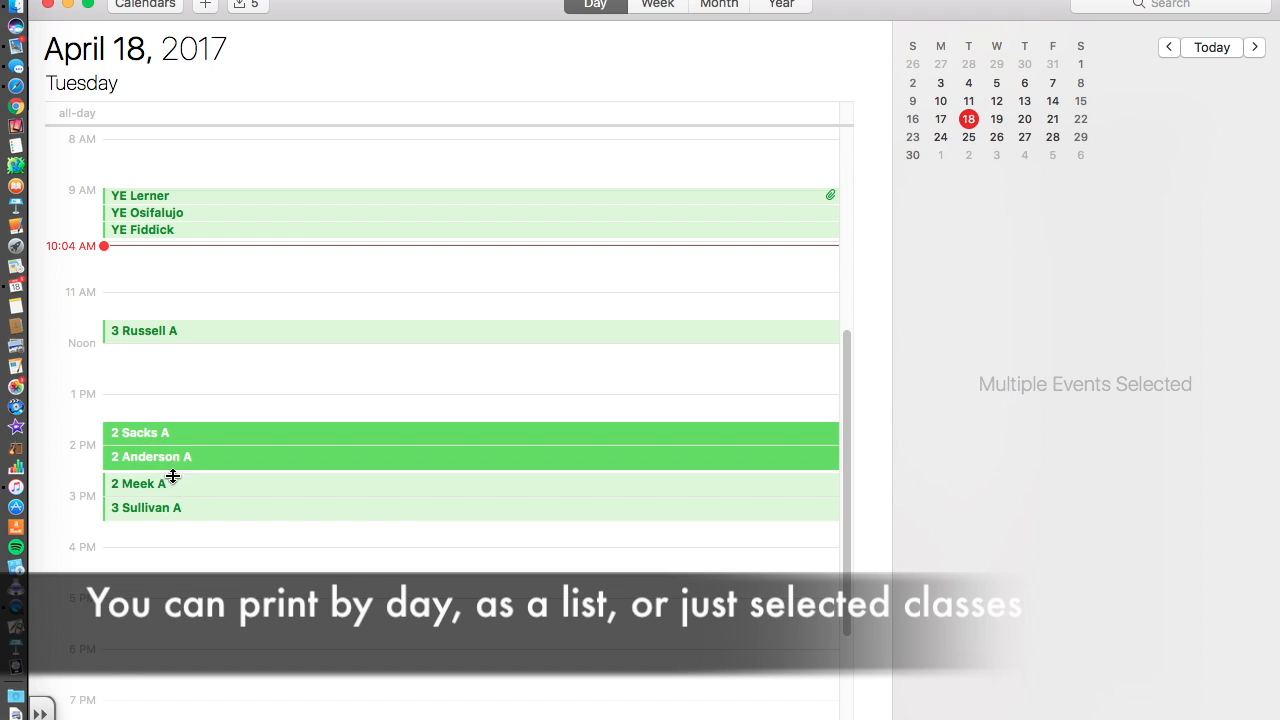
{"action": "left_click", "coordinate": [171, 481], "text": "shift"}
{"action": "left_click", "coordinate": [172, 507], "text": "shift"}
Print Selected Events without mini calendars or calendar keys, using Big text size.
{"action": "key", "text": "super+p"}
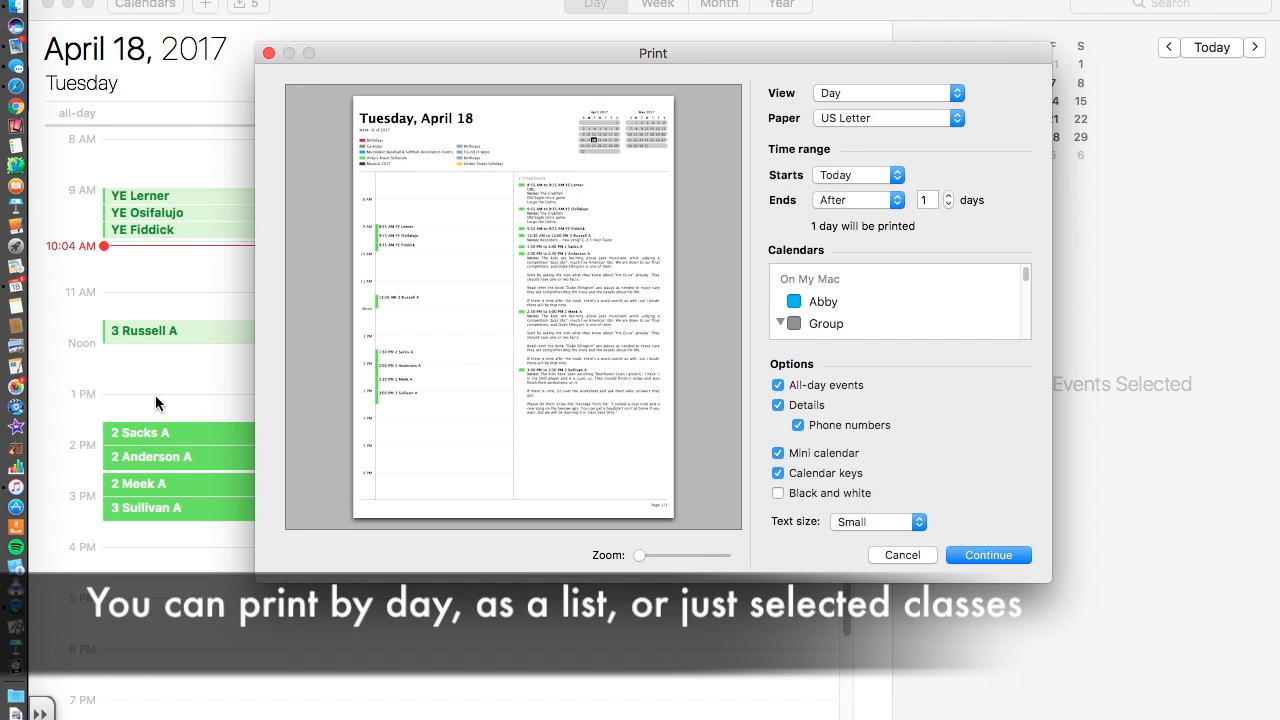
{"action": "left_click", "coordinate": [851, 92]}
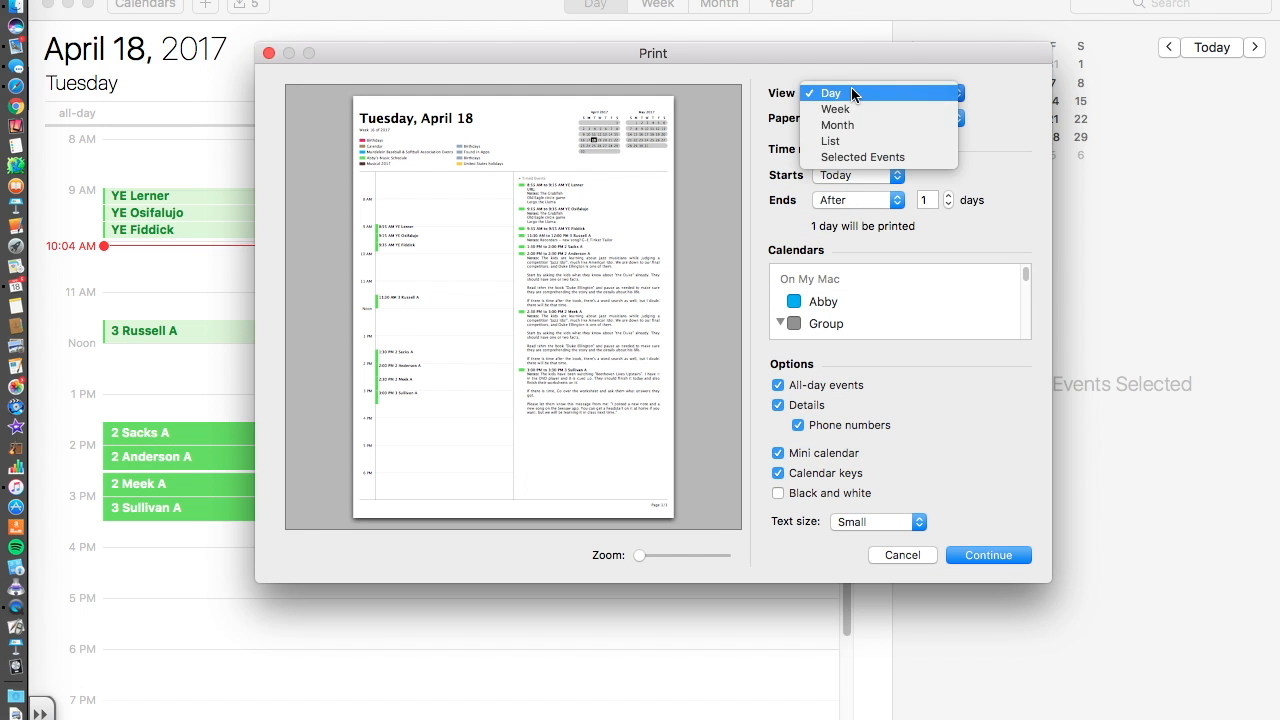
{"action": "left_click", "coordinate": [853, 157]}
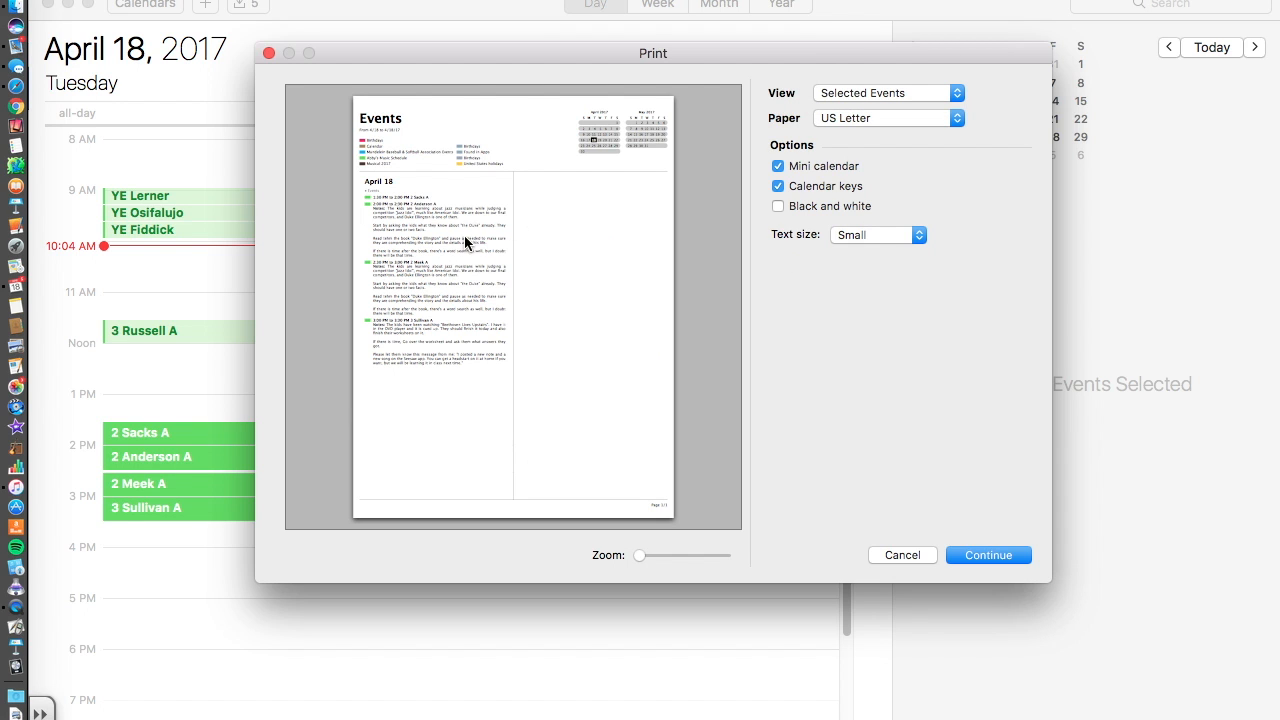
{"action": "left_click", "coordinate": [778, 167]}
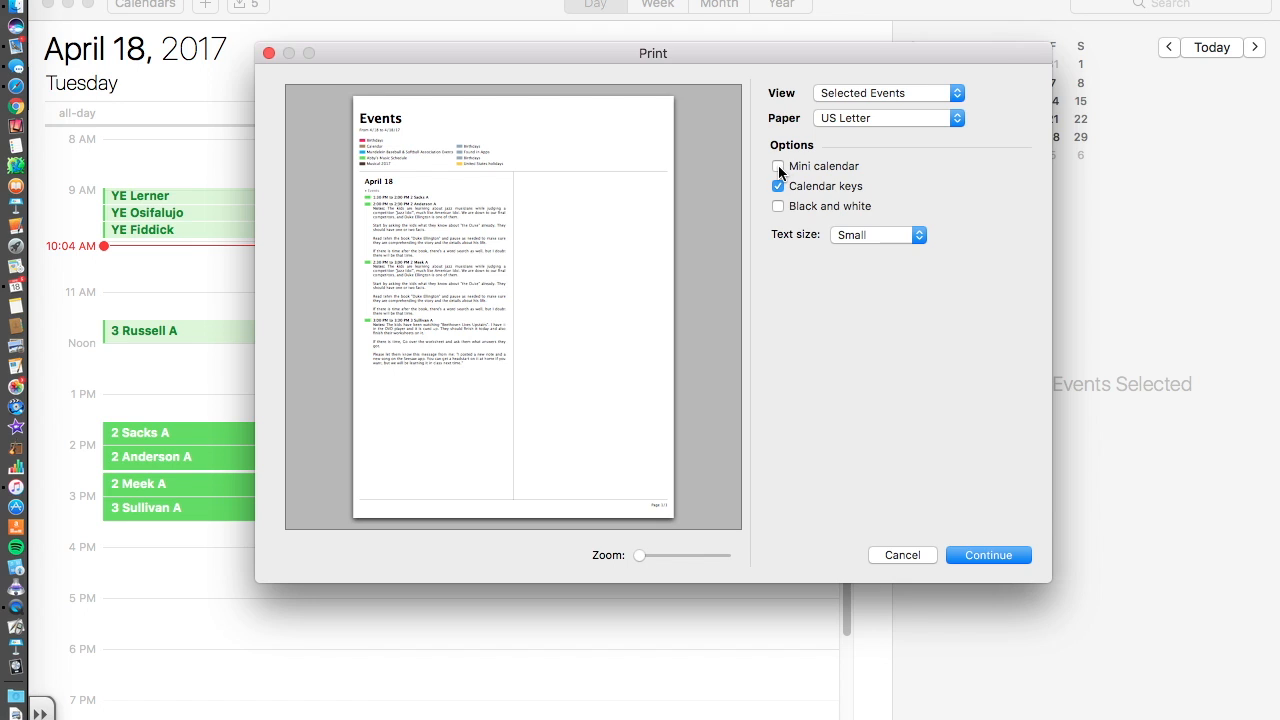
{"action": "left_click", "coordinate": [778, 186]}
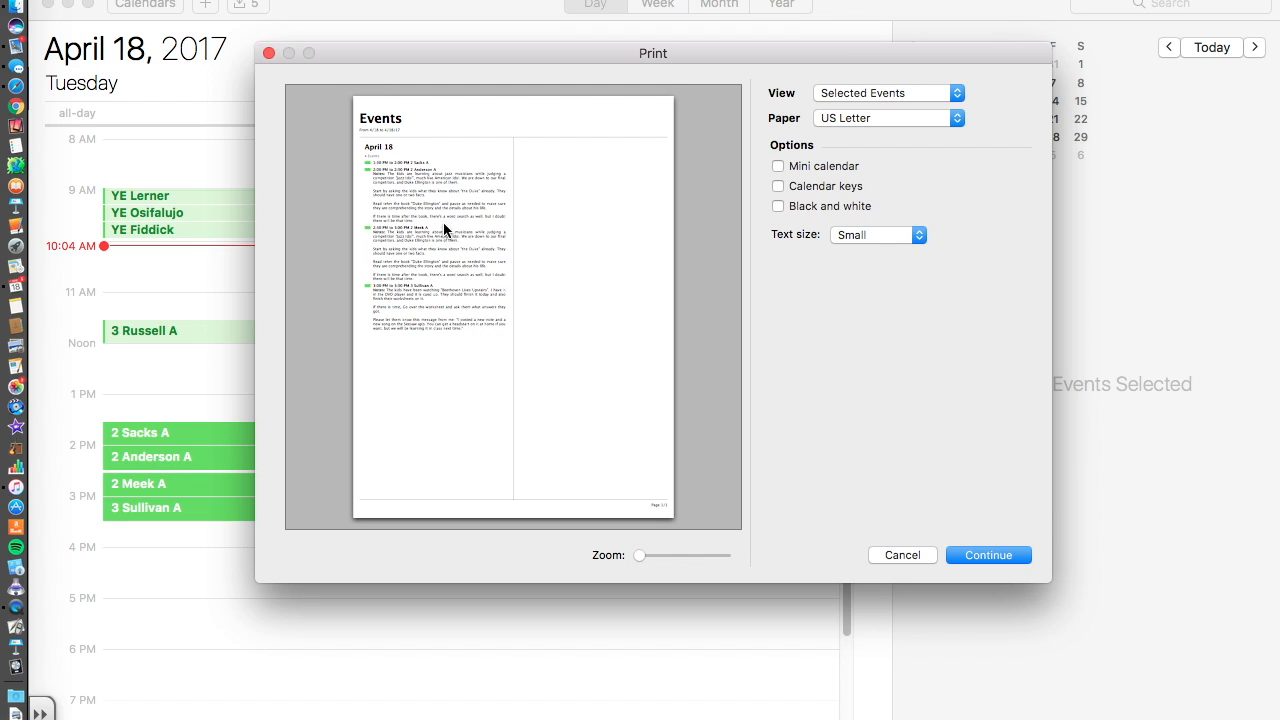
{"action": "left_click", "coordinate": [918, 235]}
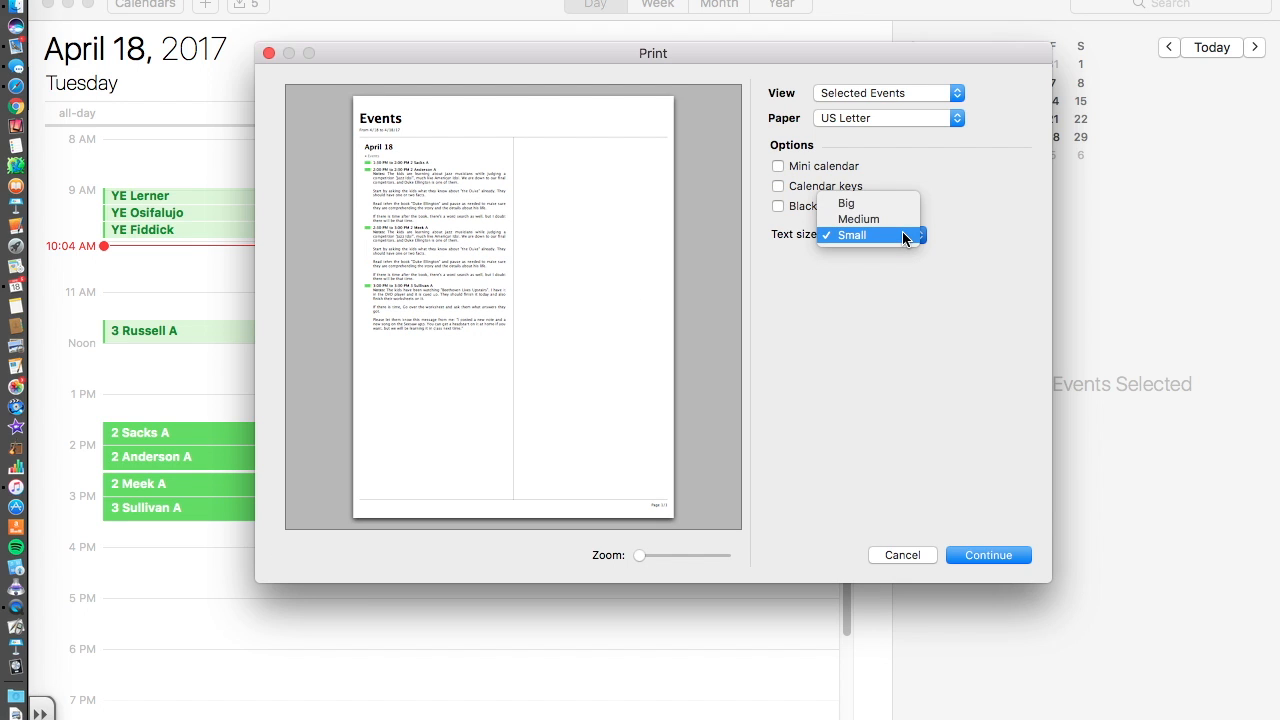
{"action": "left_click", "coordinate": [875, 203]}
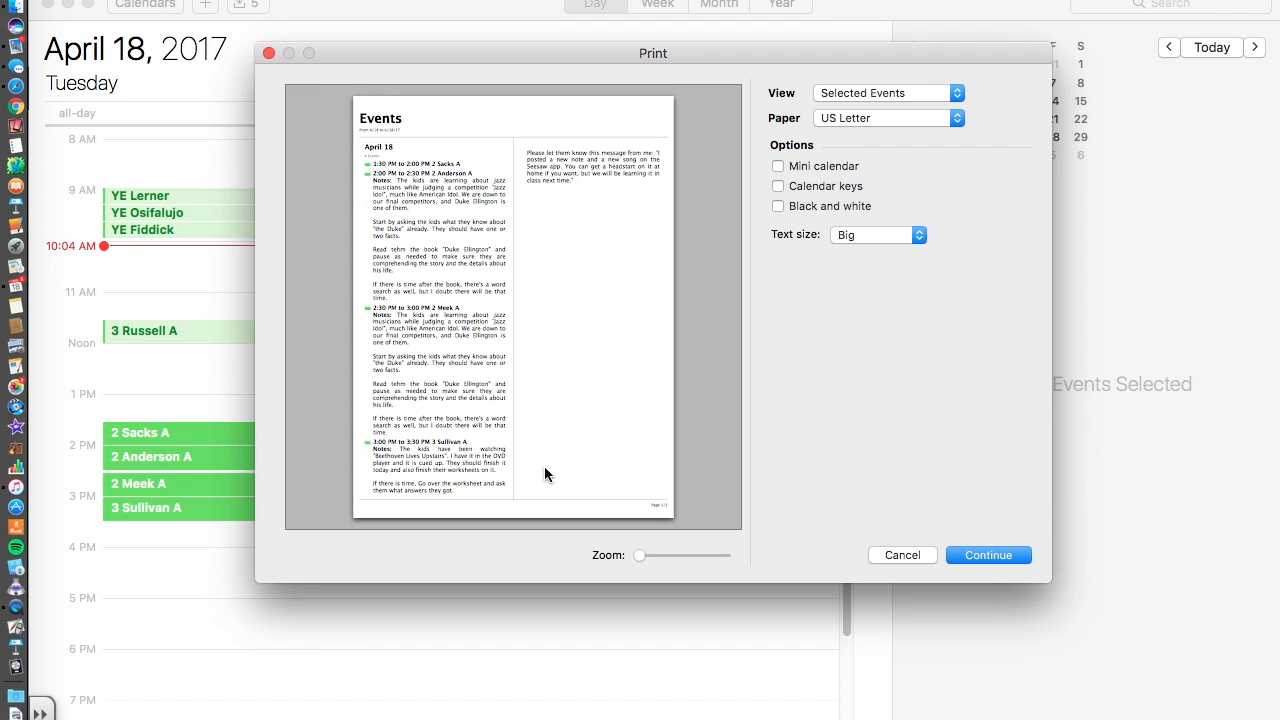
Open the printout as a PDF in Preview, look it over, then cancel printing.
{"action": "left_click", "coordinate": [979, 556]}
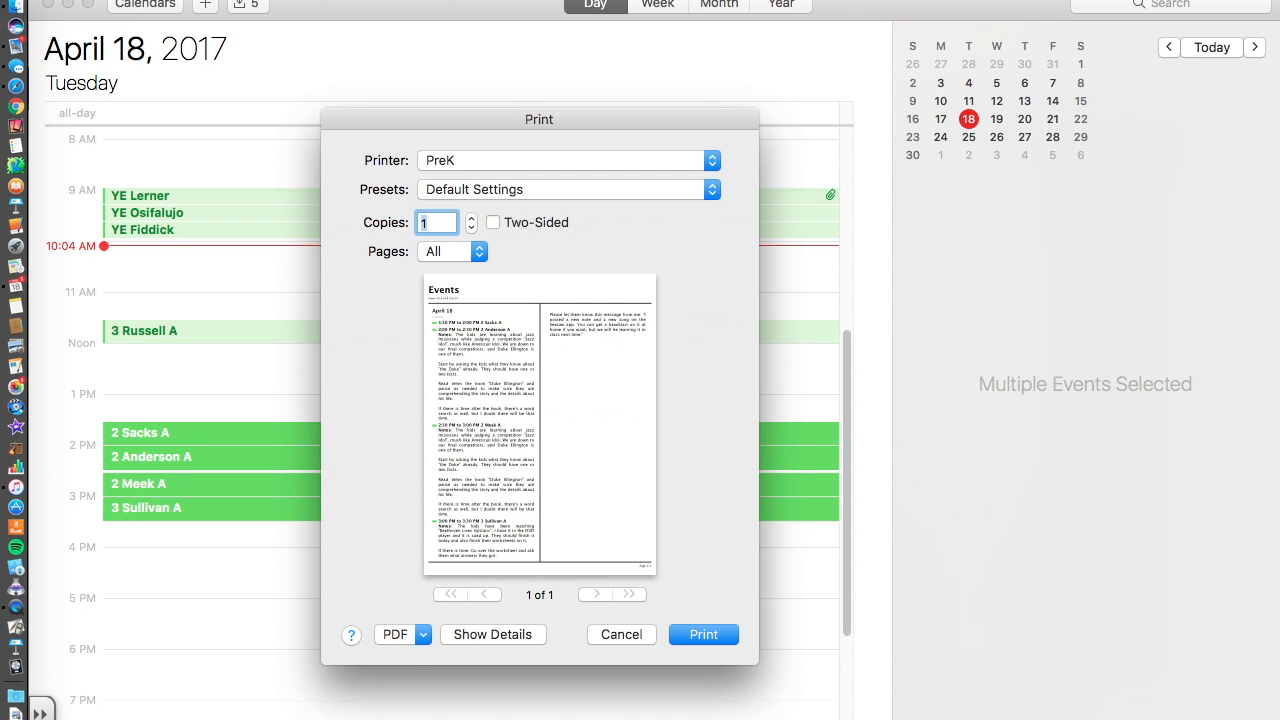
{"action": "left_click", "coordinate": [422, 636]}
{"action": "left_click", "coordinate": [427, 657]}
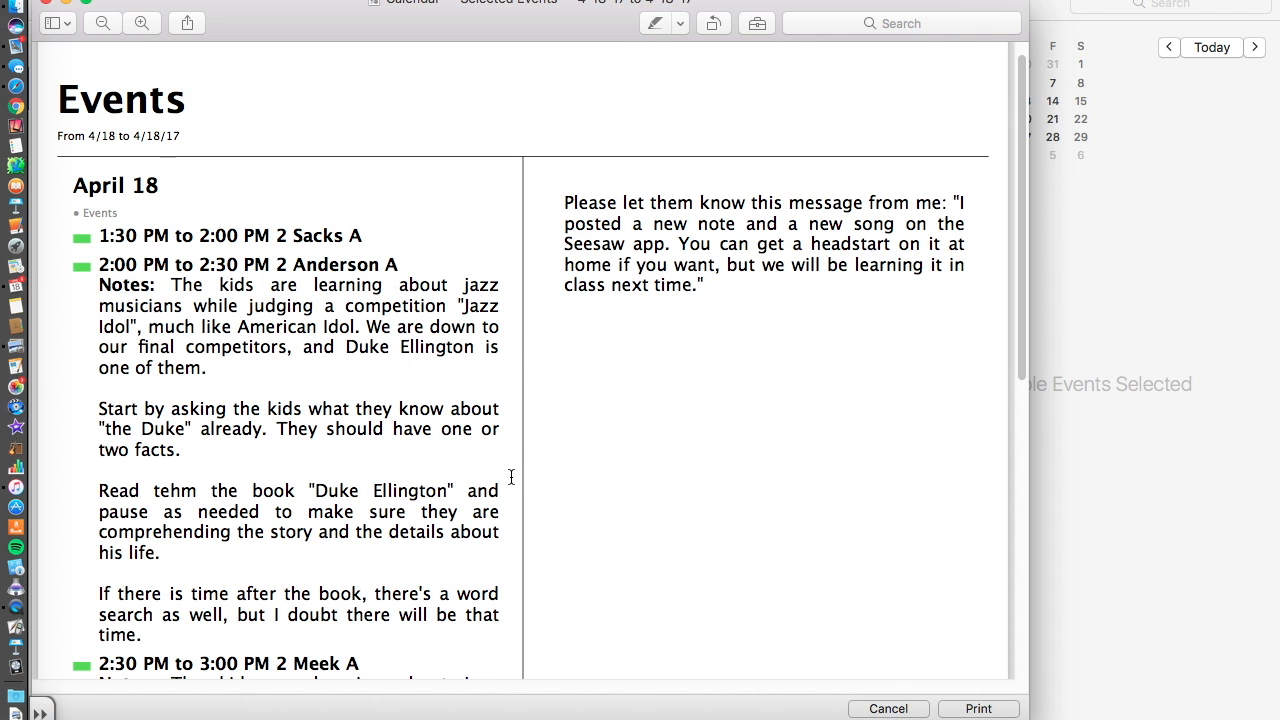
{"action": "scroll", "coordinate": [511, 477], "scroll_direction": "down", "scroll_amount": 5}
{"action": "scroll", "coordinate": [509, 477], "scroll_direction": "up", "scroll_amount": 5}
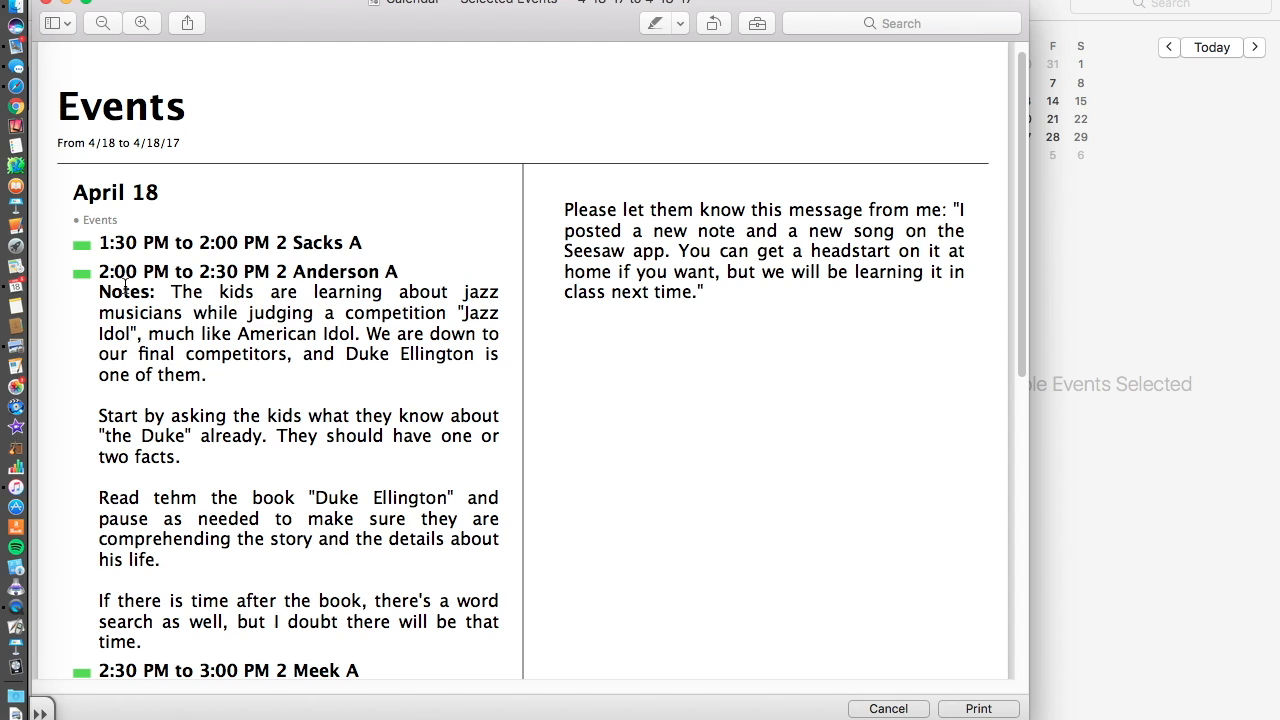
{"action": "scroll", "coordinate": [420, 550], "scroll_direction": "down", "scroll_amount": 4}
{"action": "scroll", "coordinate": [500, 415], "scroll_direction": "down", "scroll_amount": 4}
{"action": "scroll", "coordinate": [506, 400], "scroll_direction": "up", "scroll_amount": 8}
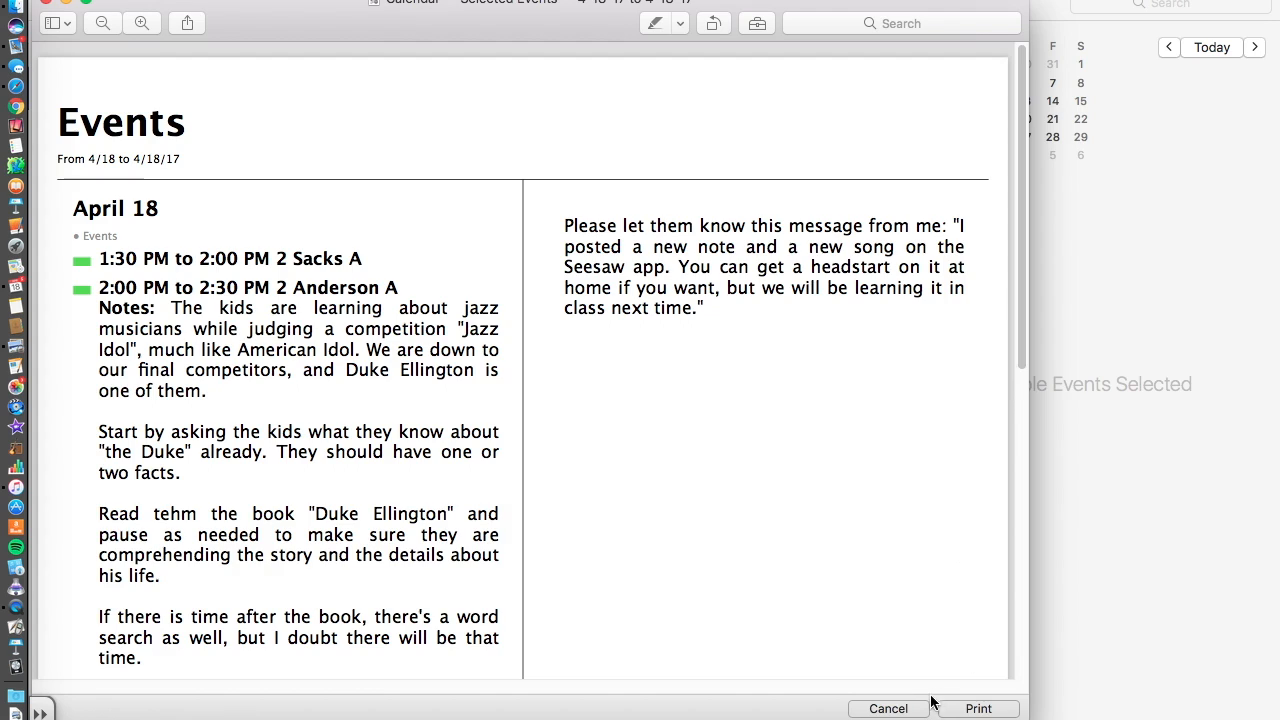
{"action": "left_click", "coordinate": [918, 706]}
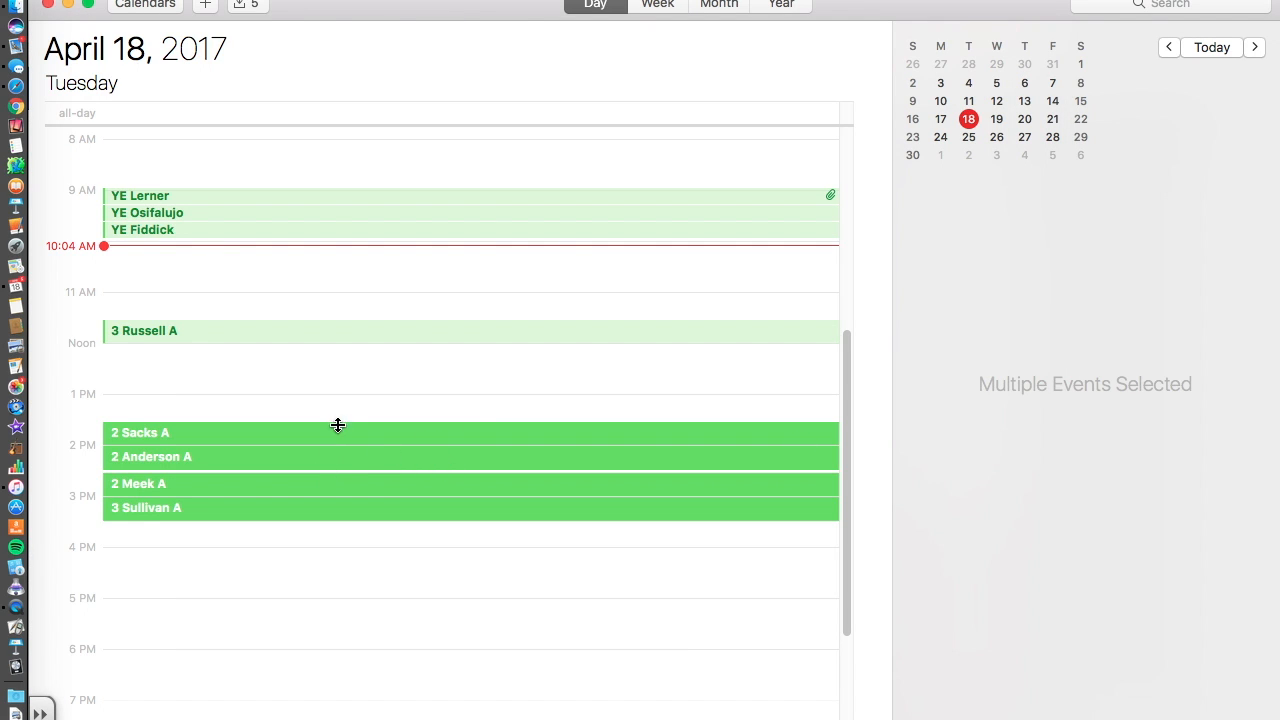
Deselect the classes and show April 2017 in Month view with the calendar list.
{"action": "left_click", "coordinate": [348, 415]}
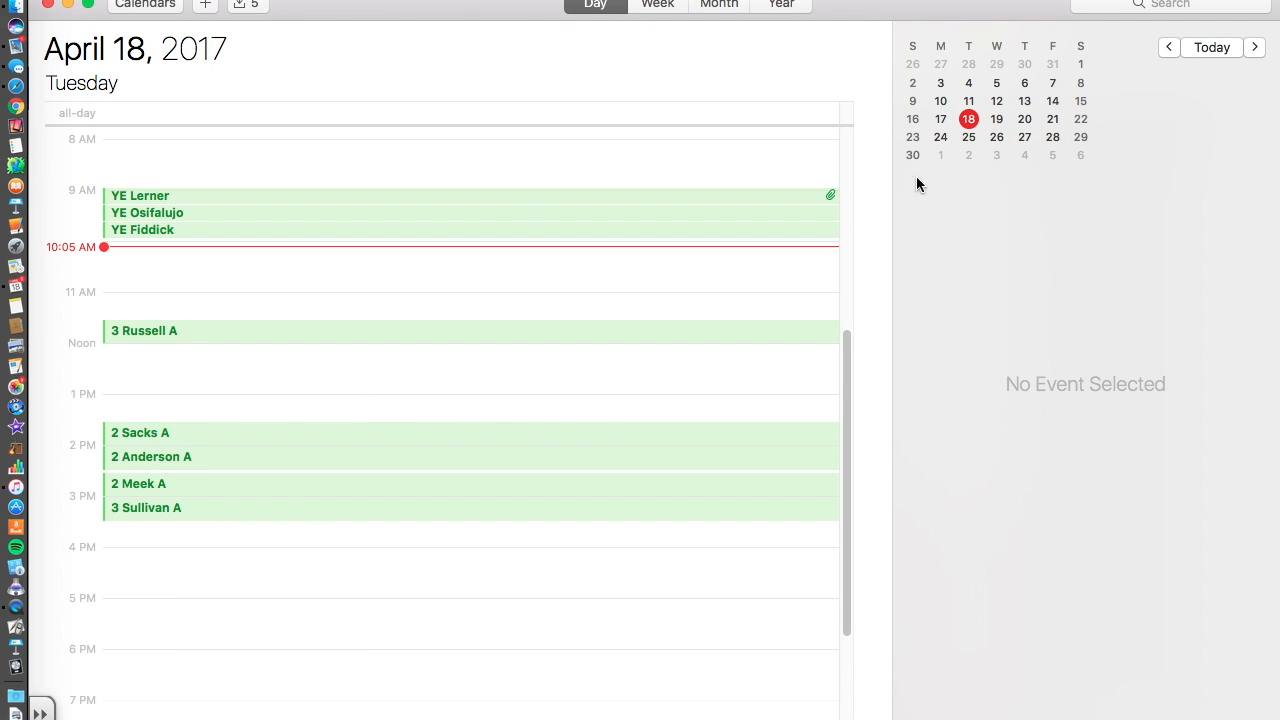
{"action": "left_click", "coordinate": [720, 5]}
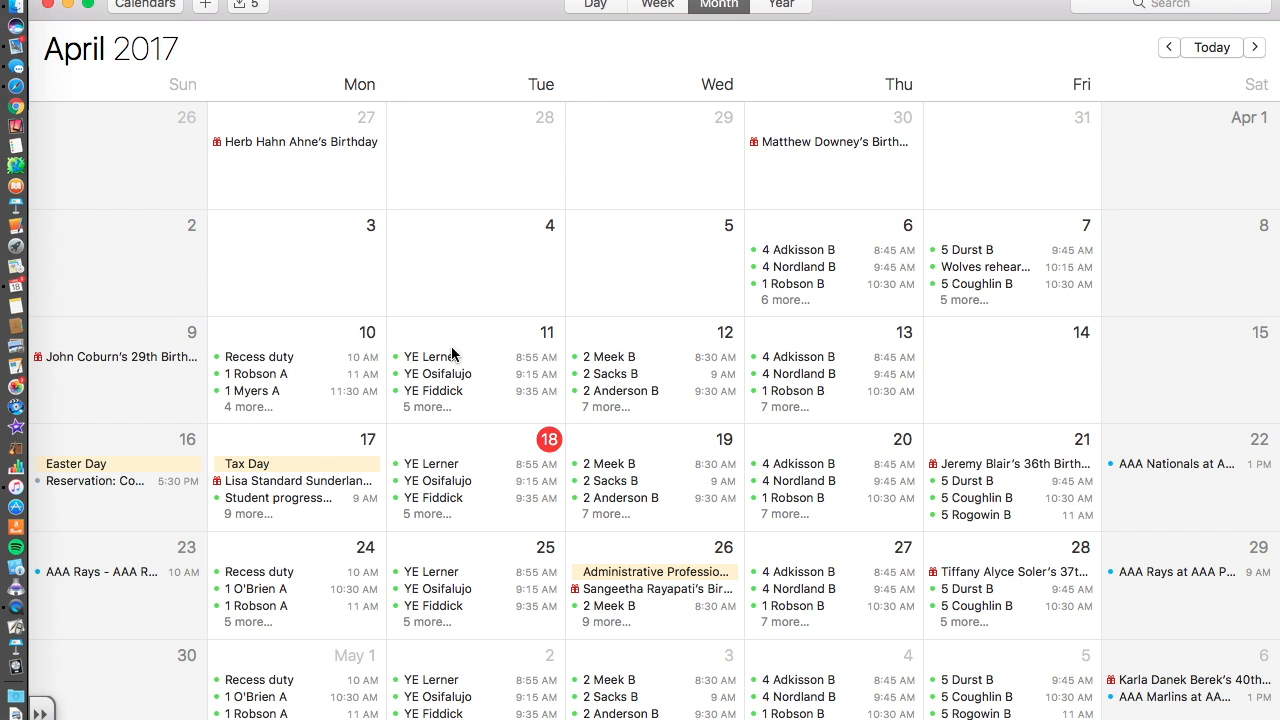
{"action": "left_click", "coordinate": [150, 4]}
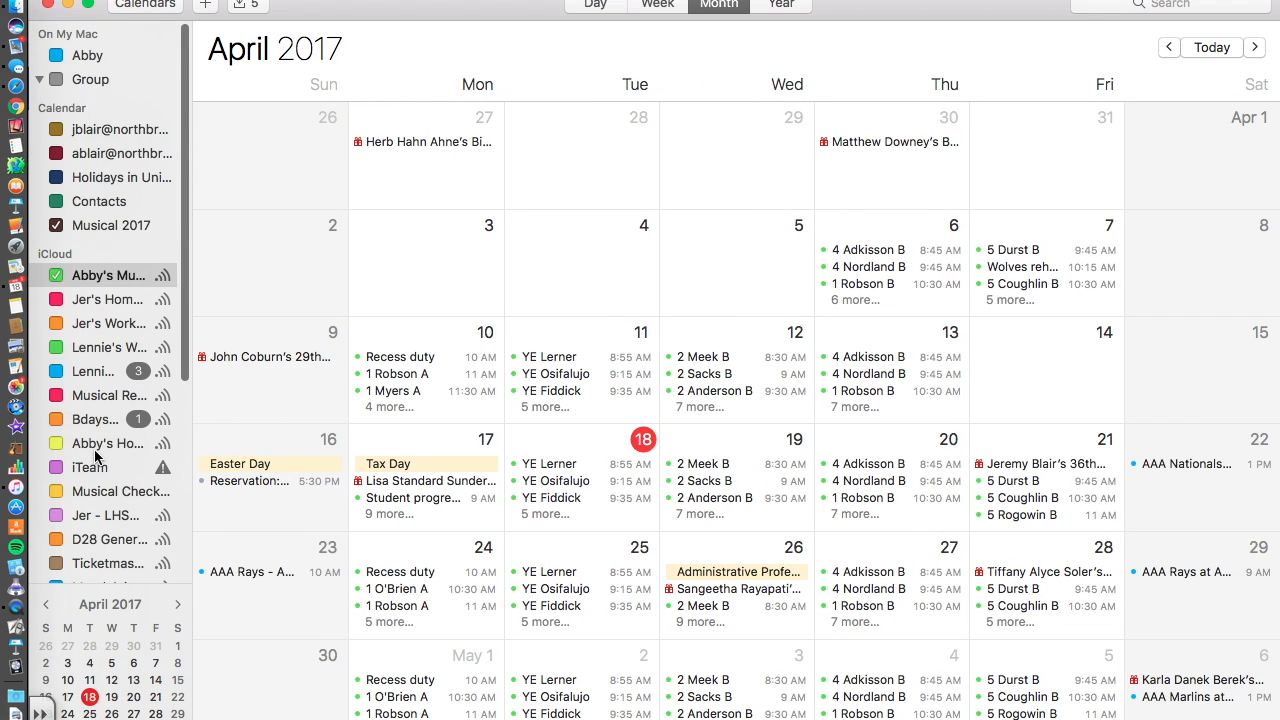
{"action": "scroll", "coordinate": [60, 380], "scroll_direction": "down", "scroll_amount": 5}
Hide the school Calendar, Birthdays, US holidays, Found in Apps and Facebook Birthdays calendars.
{"action": "left_click", "coordinate": [55, 382]}
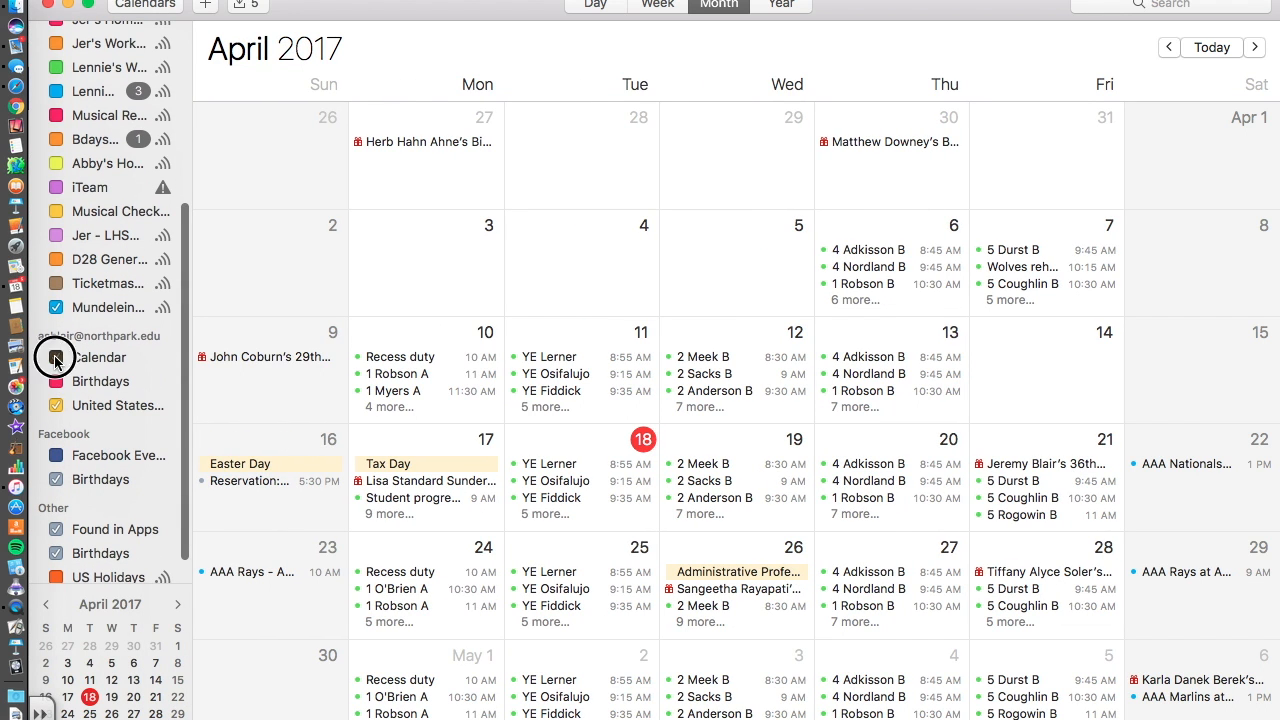
{"action": "left_click", "coordinate": [56, 307]}
{"action": "left_click", "coordinate": [57, 408]}
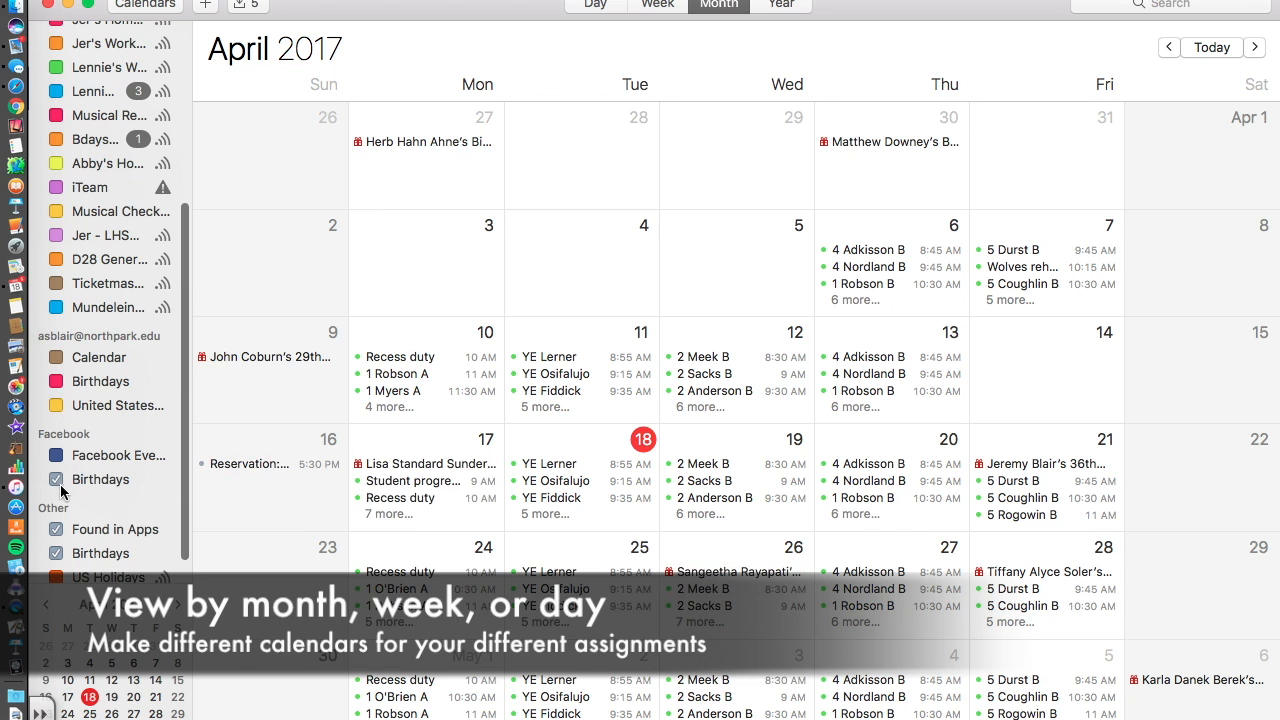
{"action": "left_click", "coordinate": [61, 483]}
{"action": "left_click", "coordinate": [58, 526]}
{"action": "left_click", "coordinate": [57, 550]}
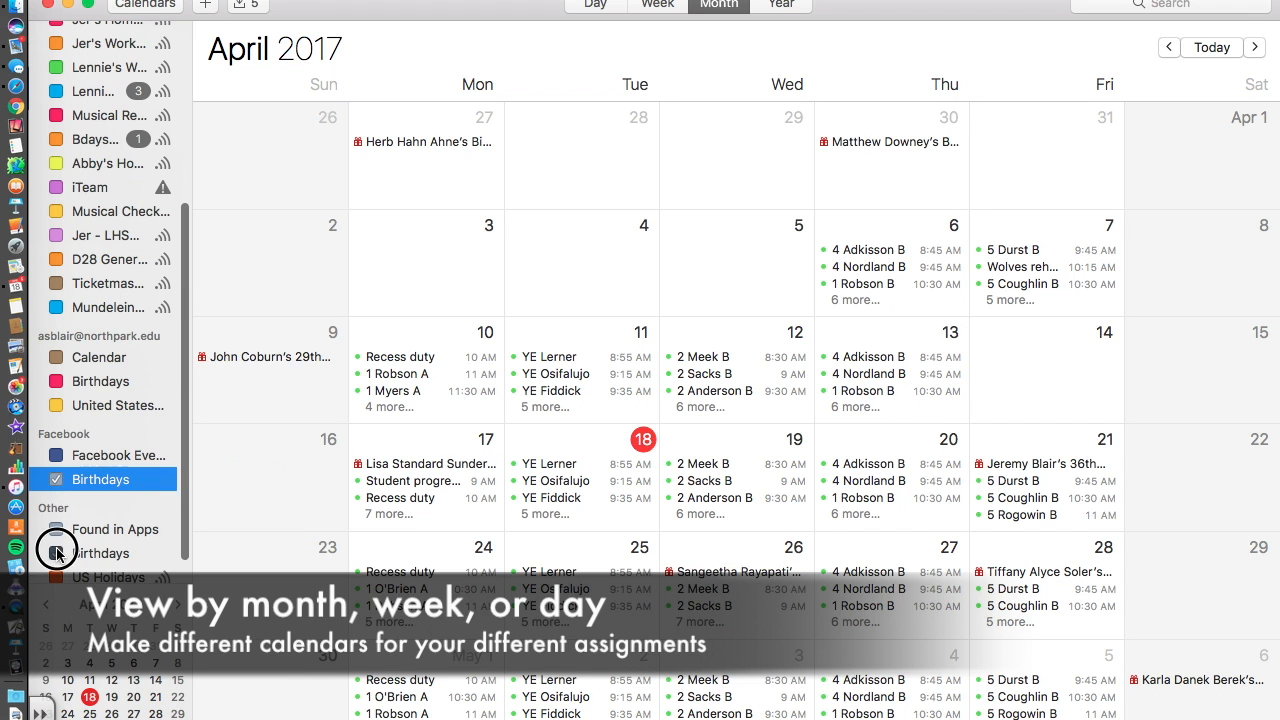
{"action": "left_click", "coordinate": [56, 479]}
{"action": "scroll", "coordinate": [60, 460], "scroll_direction": "down", "scroll_amount": 1}
{"action": "scroll", "coordinate": [130, 440], "scroll_direction": "up", "scroll_amount": 6}
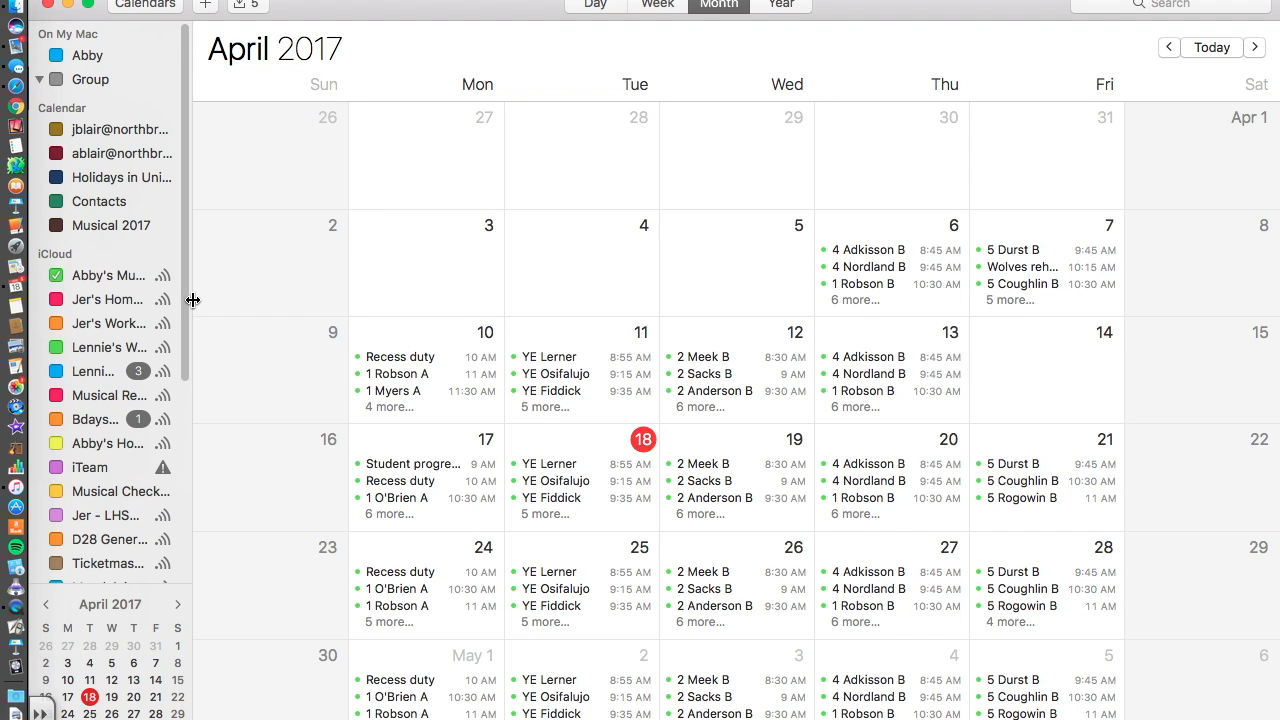
{"action": "left_click_drag", "start_coordinate": [192, 300], "coordinate": [74, 289]}
Go to the week of August 27–September 2, 2017 and create an 8:30 AM event Monday 28.
{"action": "scroll", "coordinate": [626, 462], "scroll_direction": "down", "scroll_amount": 5}
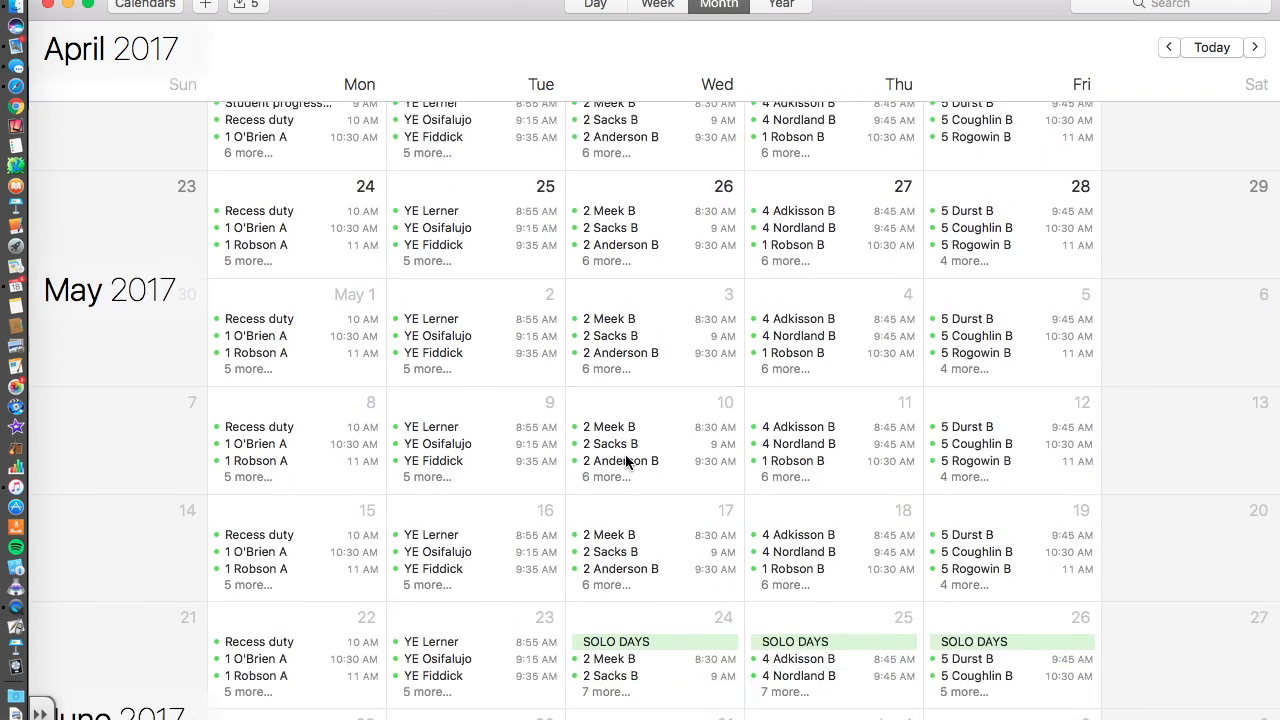
{"action": "scroll", "coordinate": [626, 462], "scroll_direction": "down", "scroll_amount": 8}
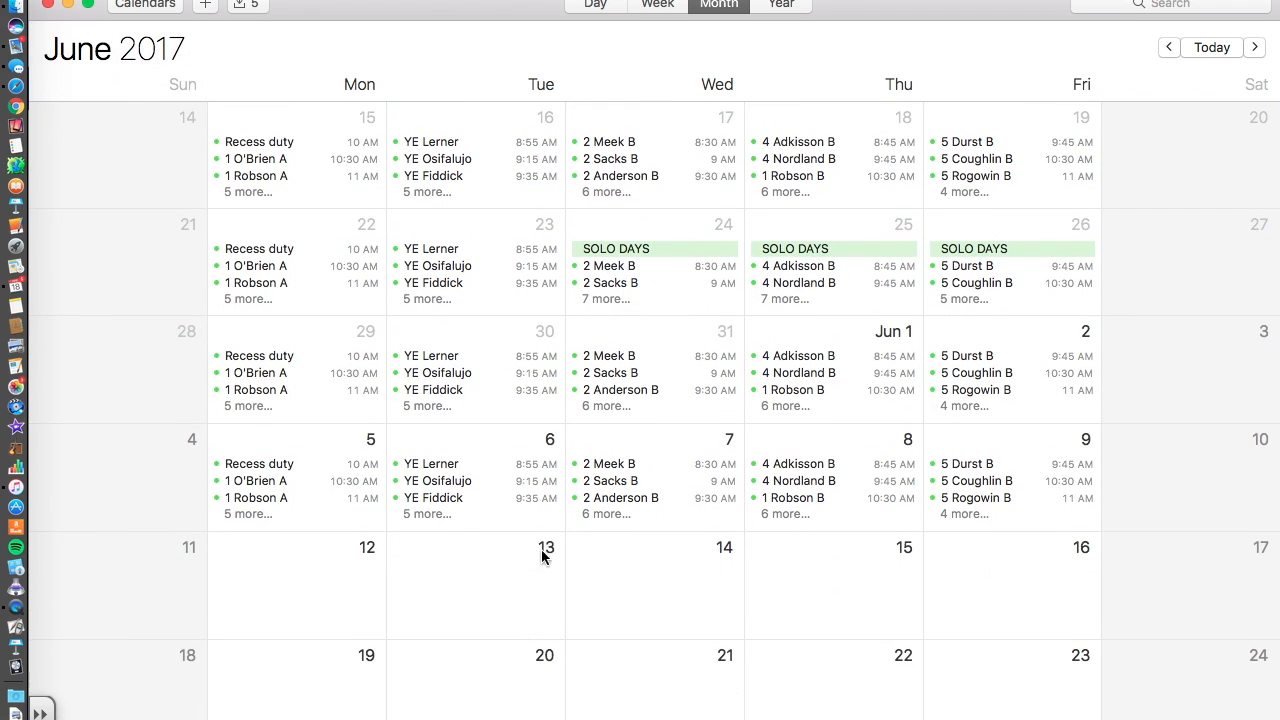
{"action": "left_click", "coordinate": [665, 250]}
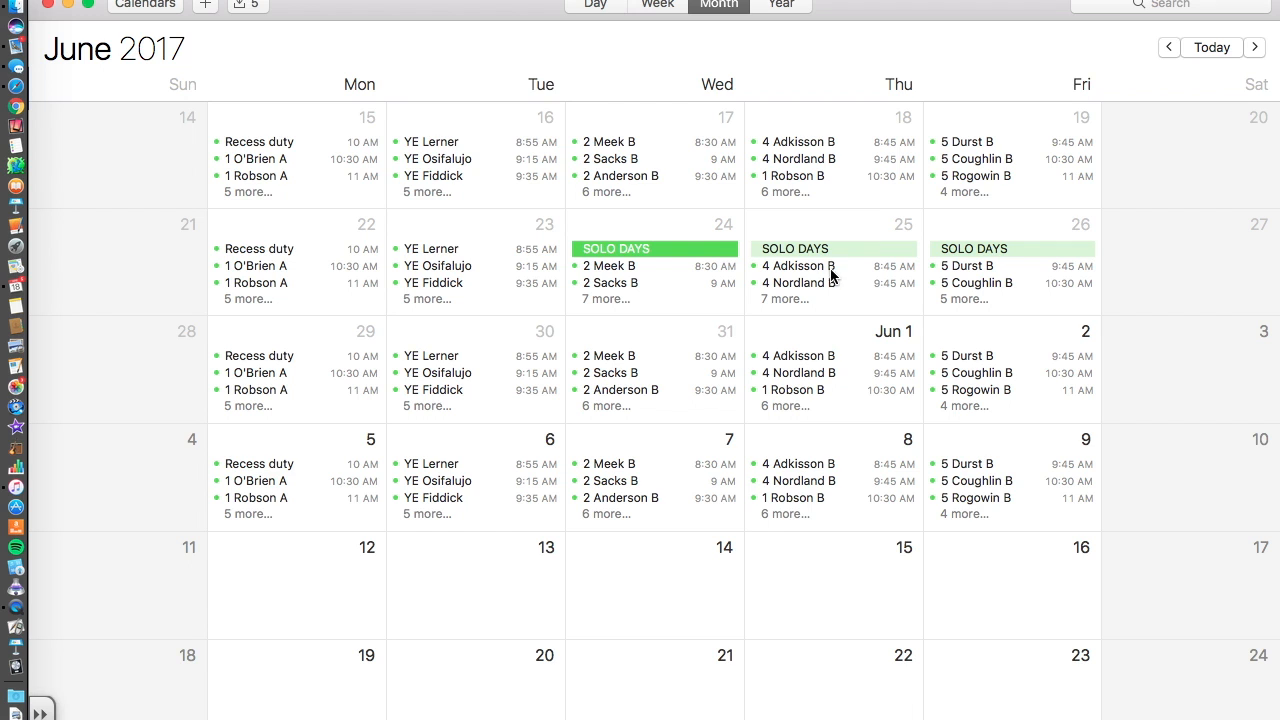
{"action": "scroll", "coordinate": [460, 320], "scroll_direction": "up", "scroll_amount": 3}
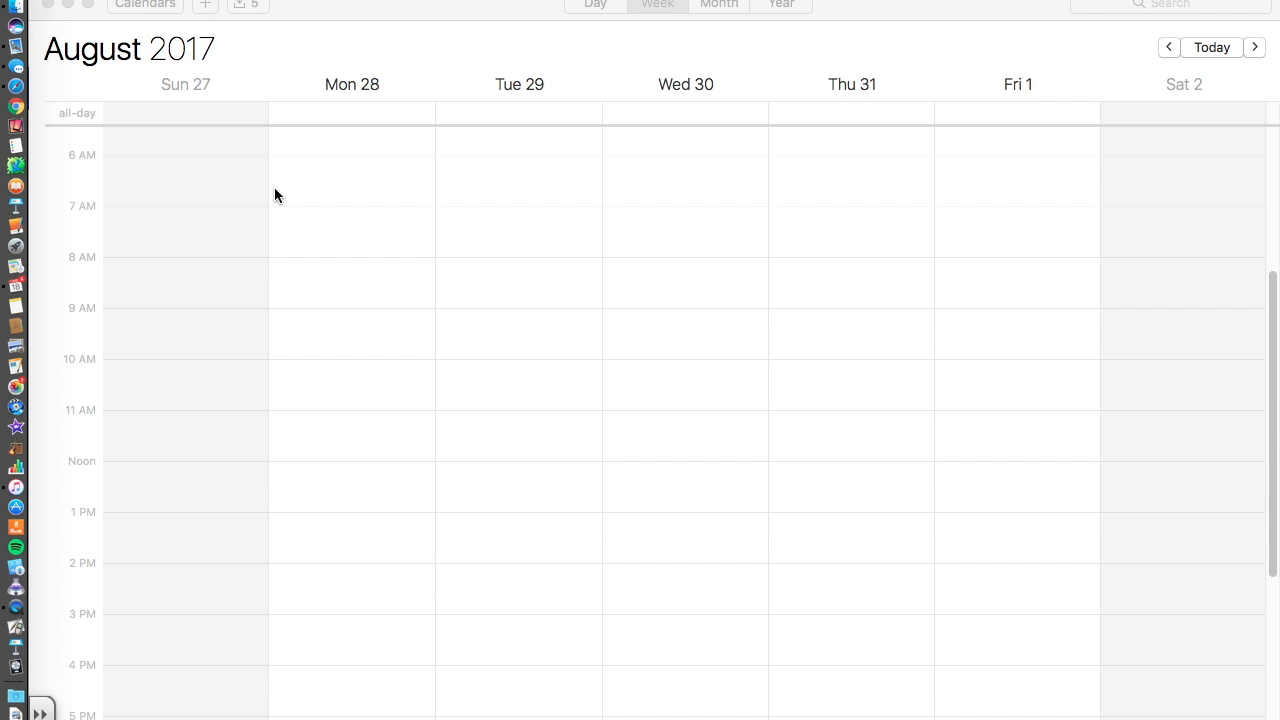
{"action": "left_click", "coordinate": [352, 18]}
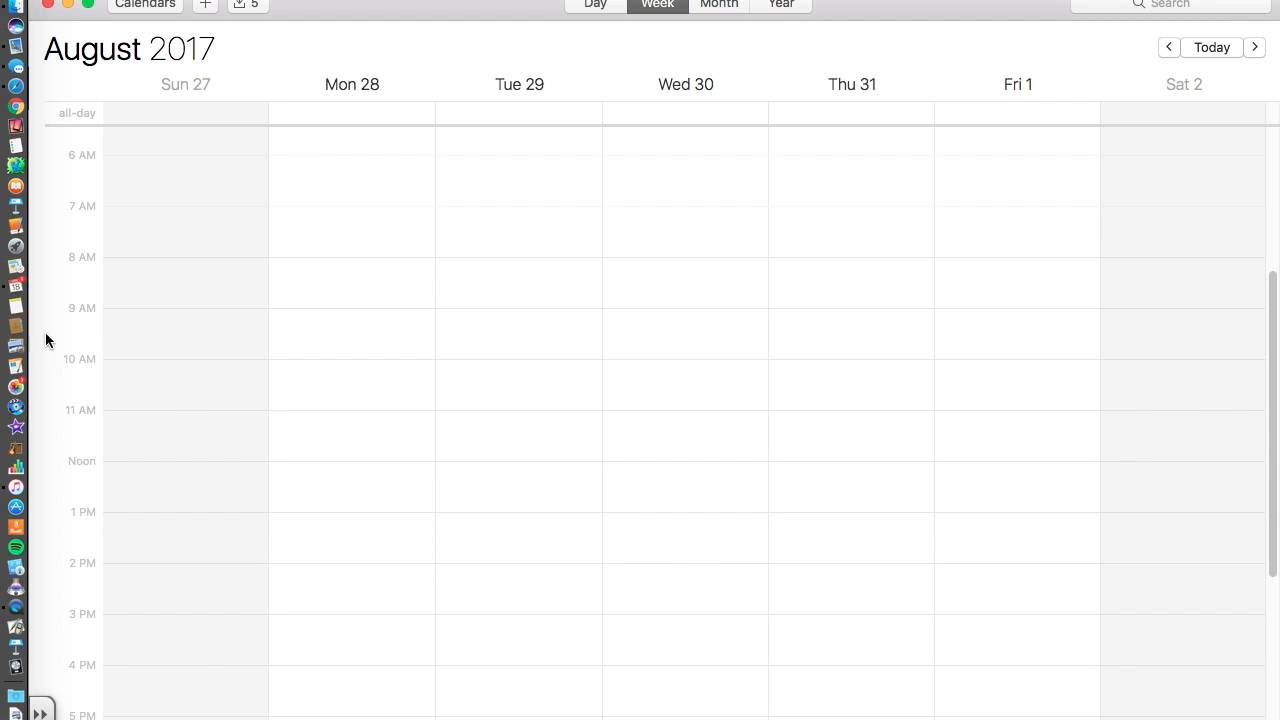
{"action": "double_click", "coordinate": [283, 288]}
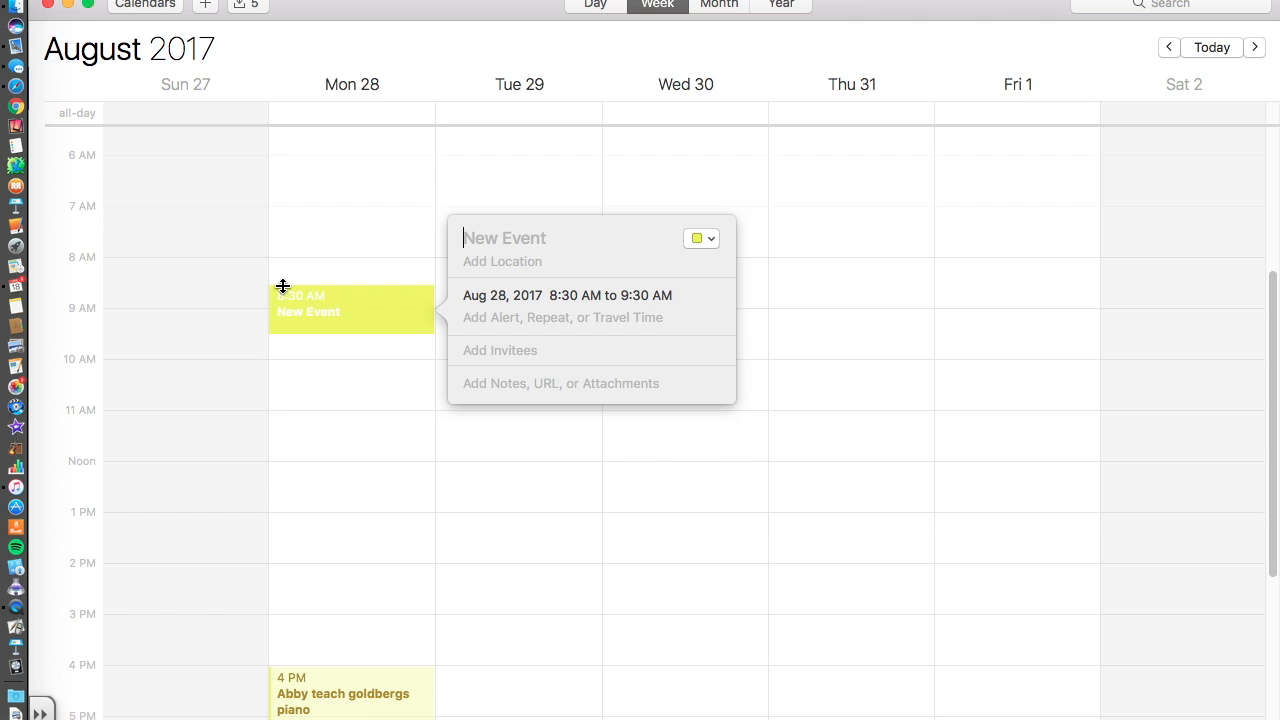
Title Monday's 8:30 event '3 Russell A' and assign it to the music schedule calendar.
{"action": "type", "text": "3 Rs"}
{"action": "key", "text": "BackSpace"}
{"action": "type", "text": "ussell "}
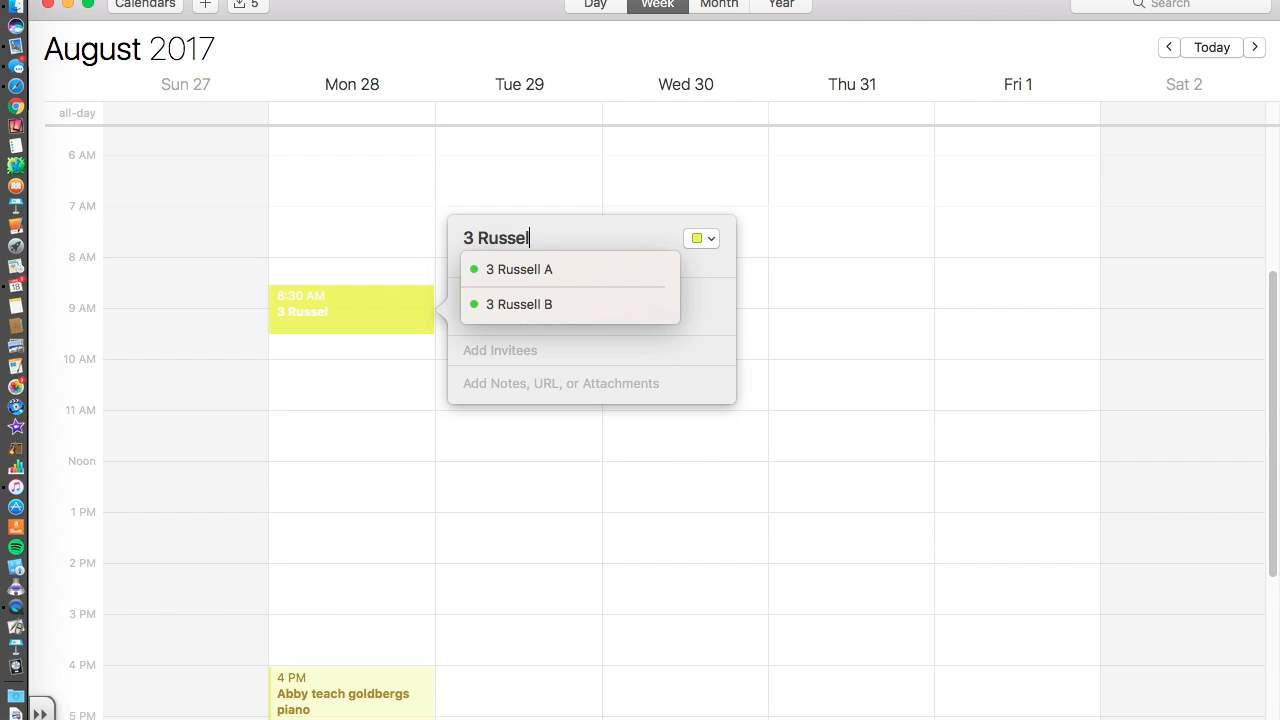
{"action": "type", "text": "A"}
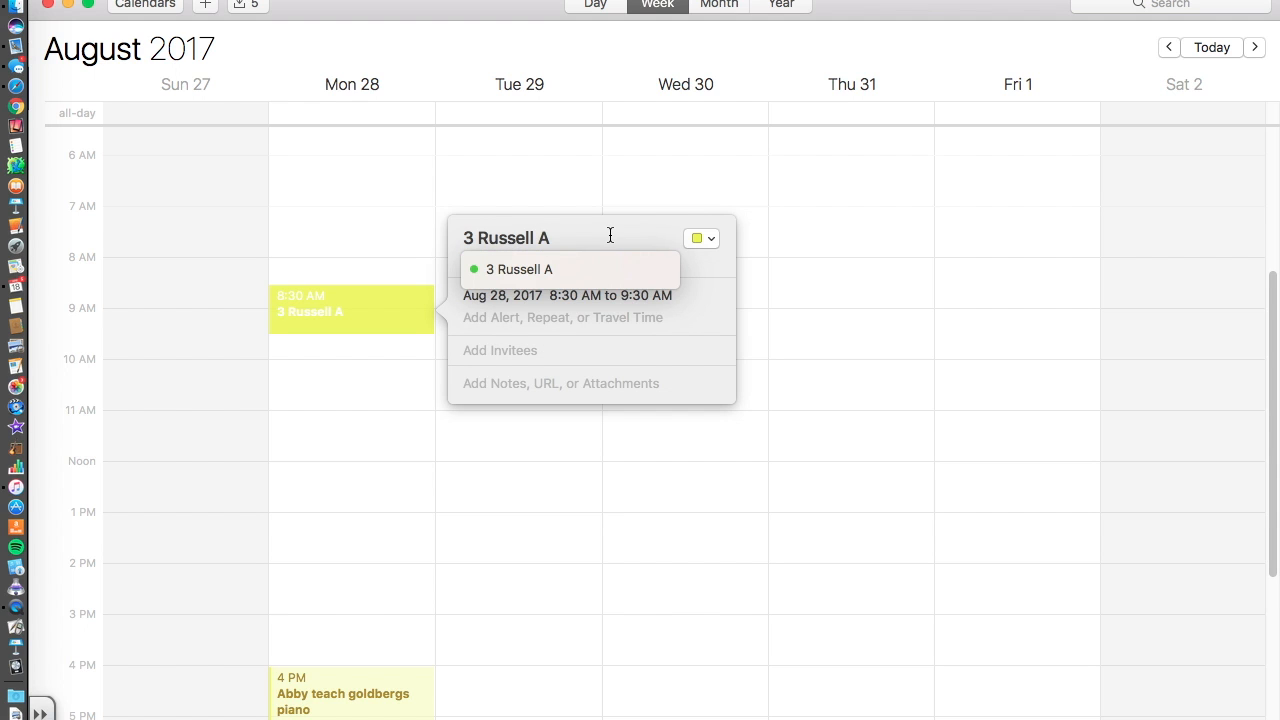
{"action": "left_click", "coordinate": [708, 243]}
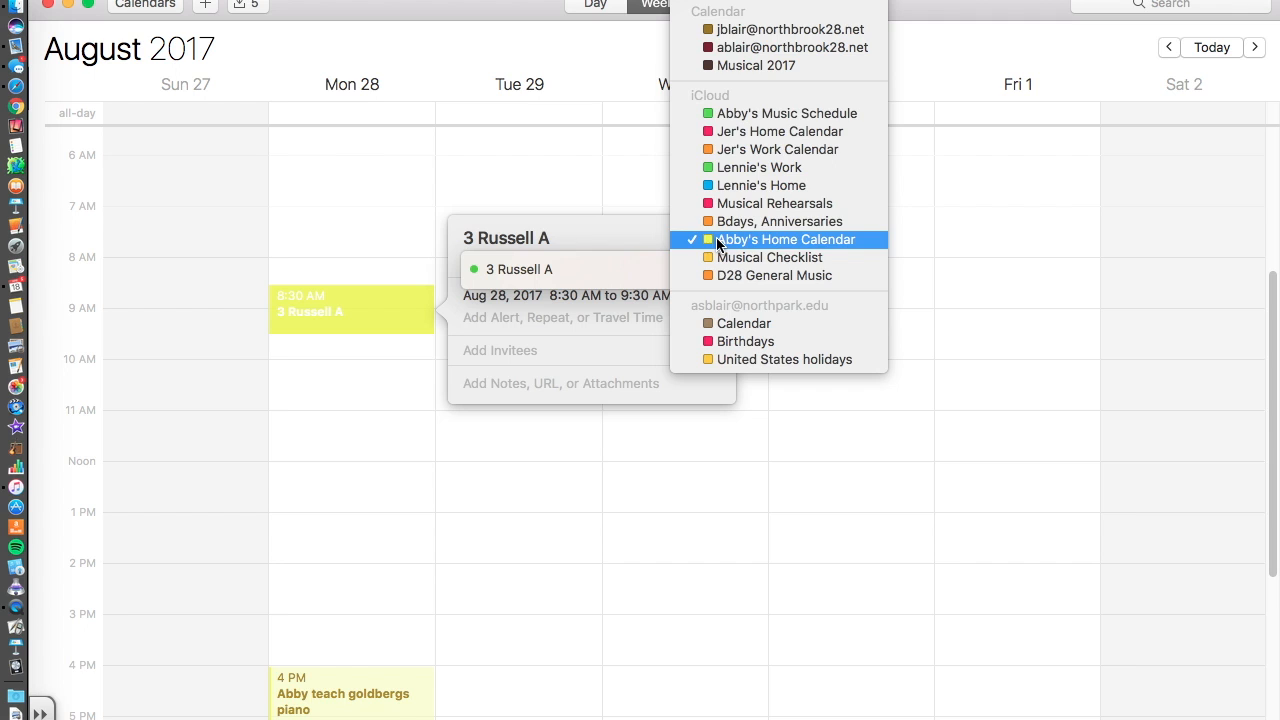
{"action": "left_click", "coordinate": [709, 117]}
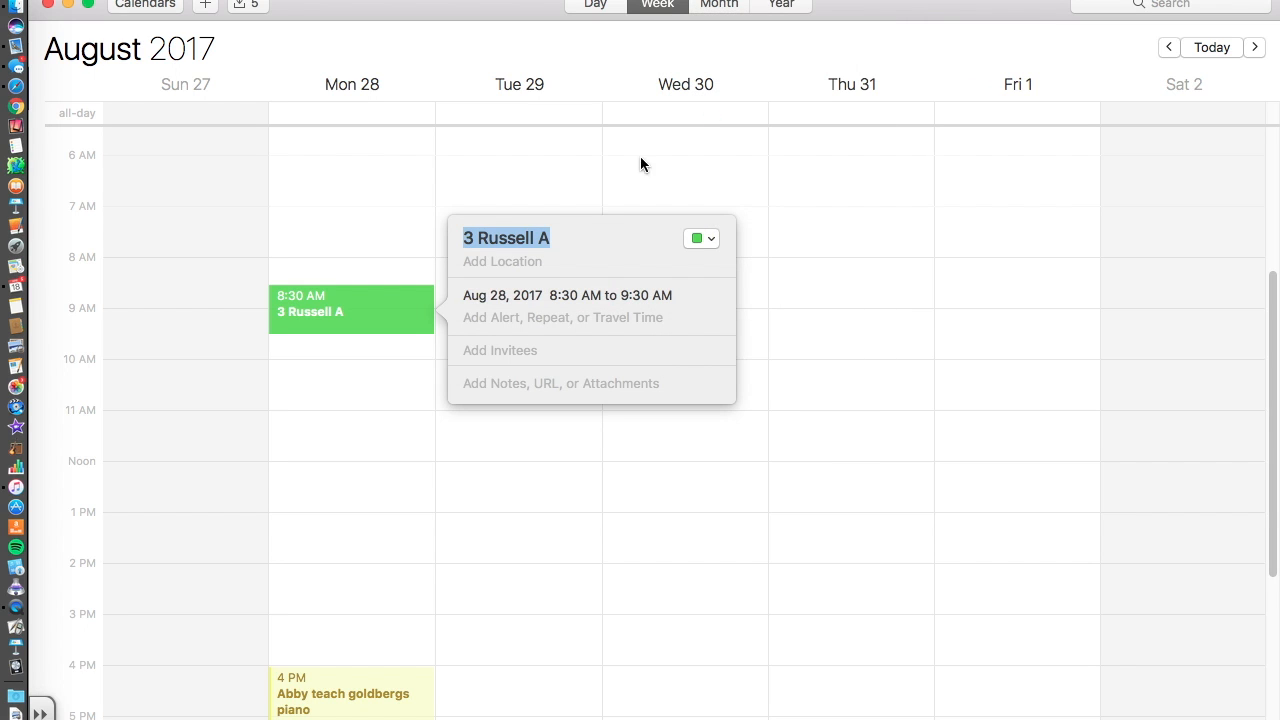
{"action": "left_click", "coordinate": [716, 241]}
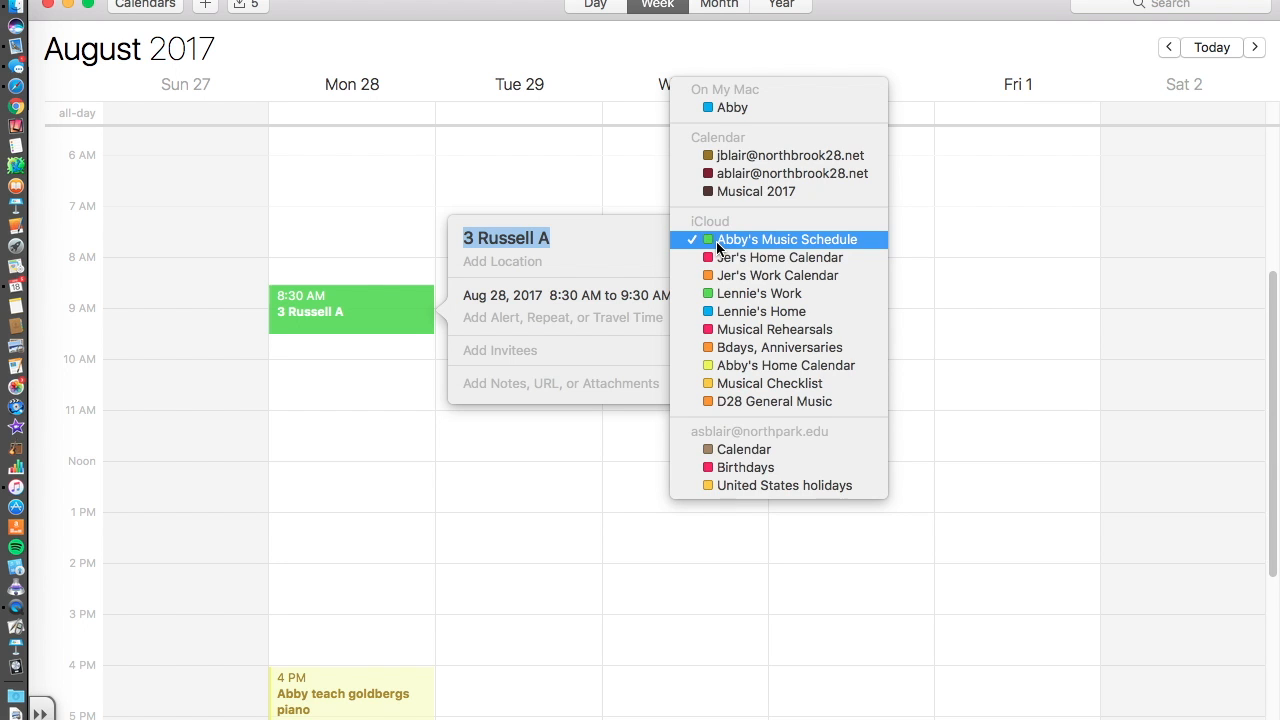
{"action": "left_click", "coordinate": [576, 269]}
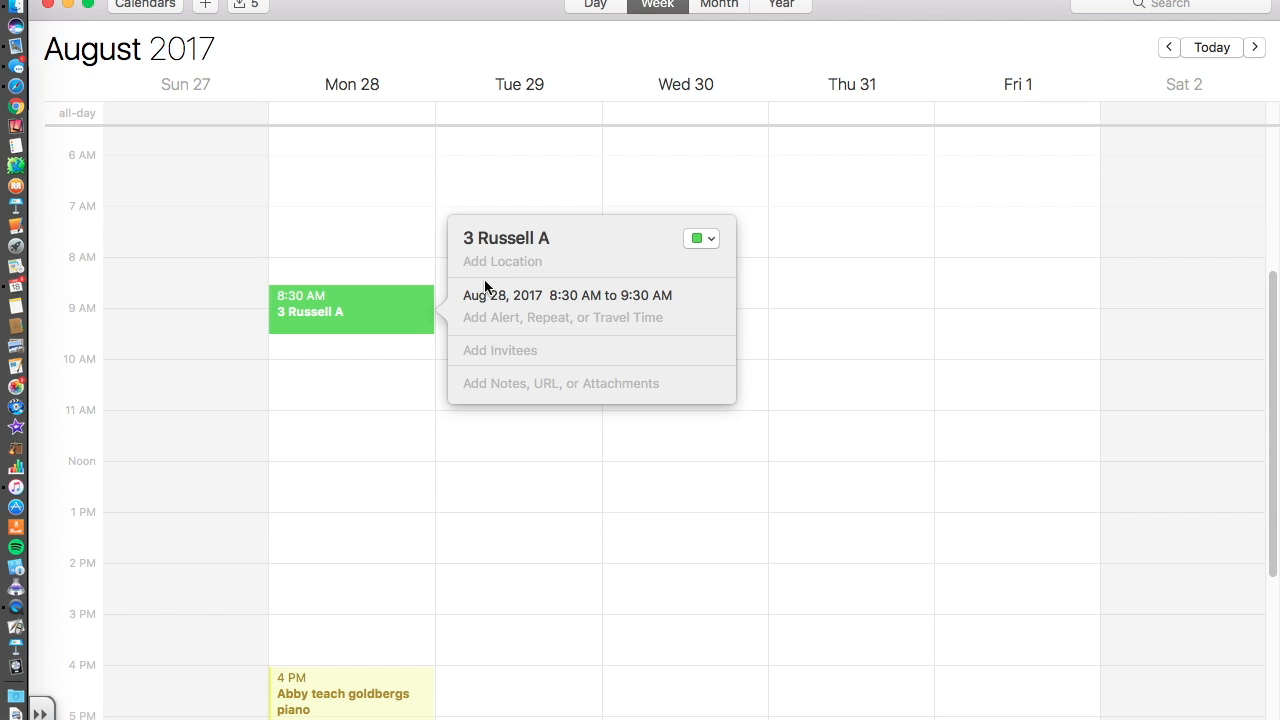
{"action": "left_click", "coordinate": [540, 295]}
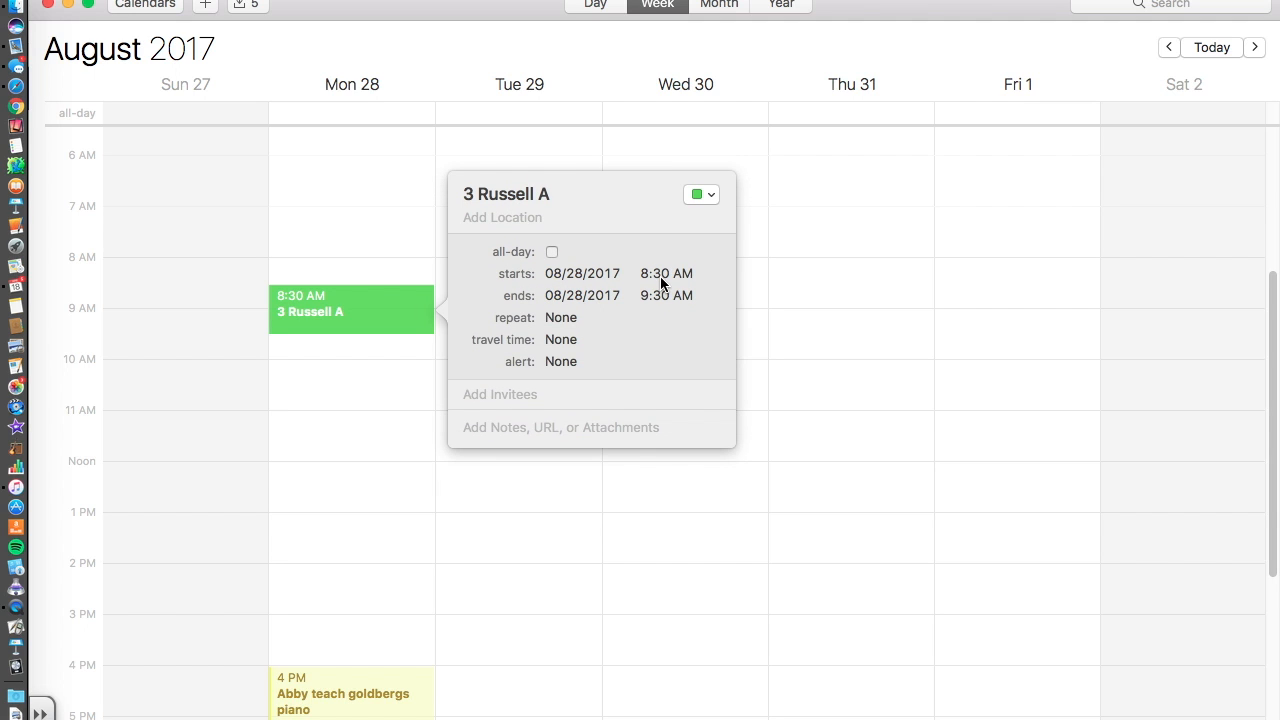
Set the 3 Russell A class time to 8:45–9:15 AM.
{"action": "type", "text": "45"}
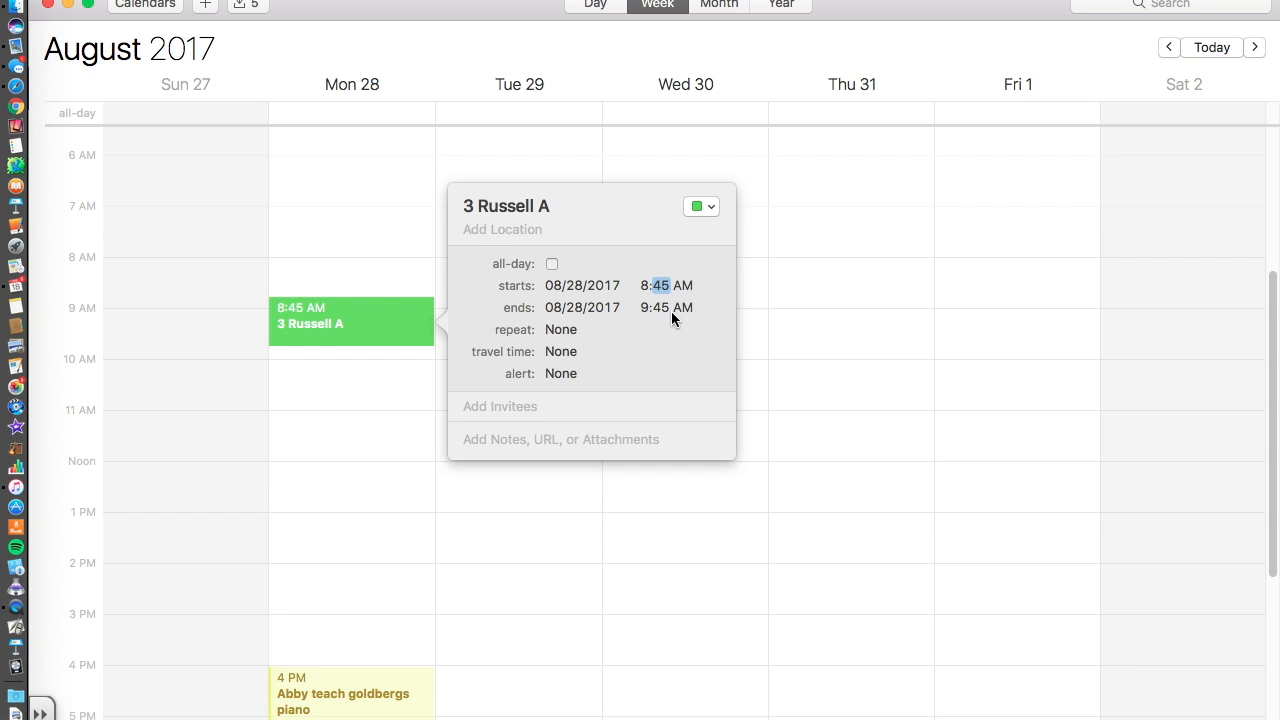
{"action": "left_click", "coordinate": [661, 308]}
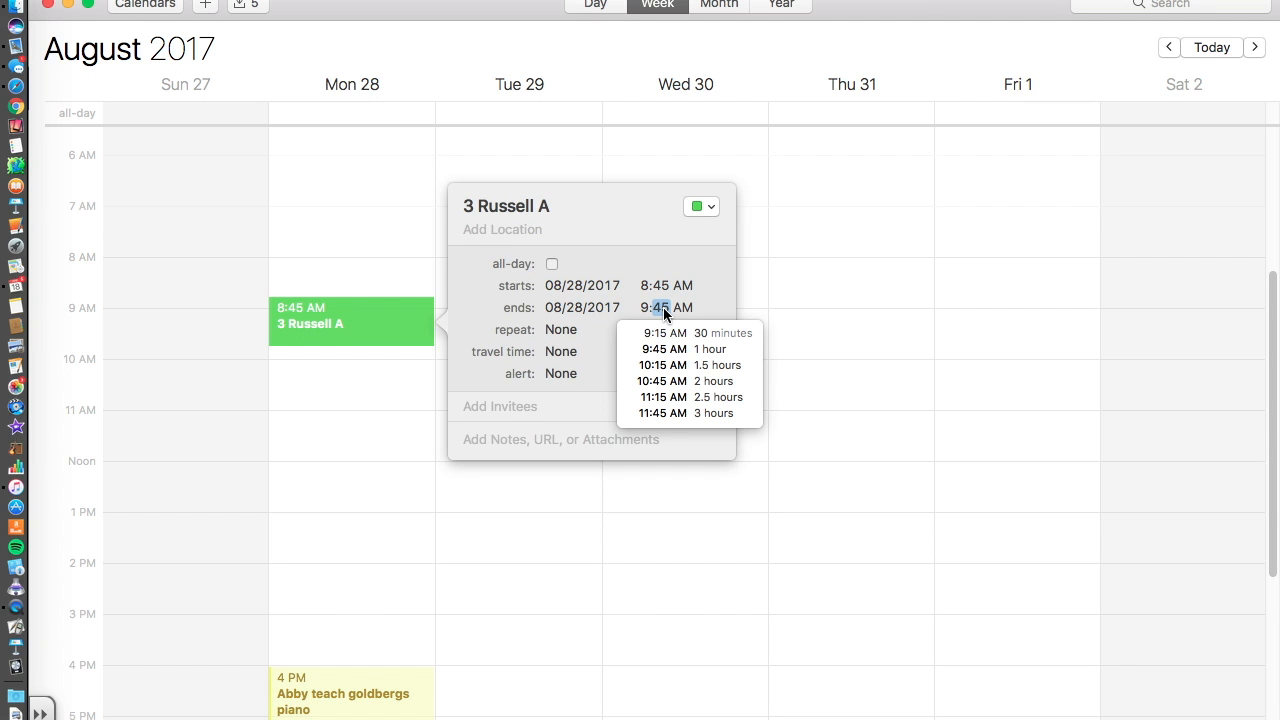
{"action": "type", "text": "15"}
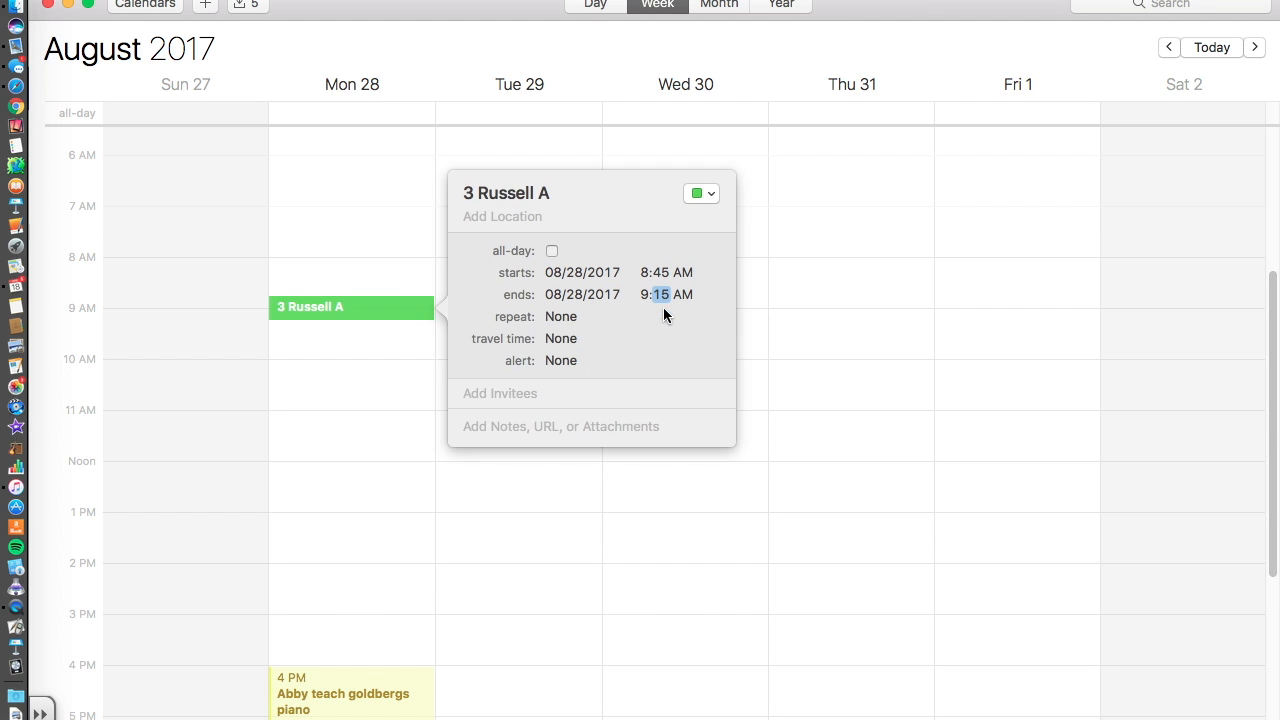
Repeat the event every week, ending on 06/28/2018, leaving the alert at None.
{"action": "left_click", "coordinate": [583, 318]}
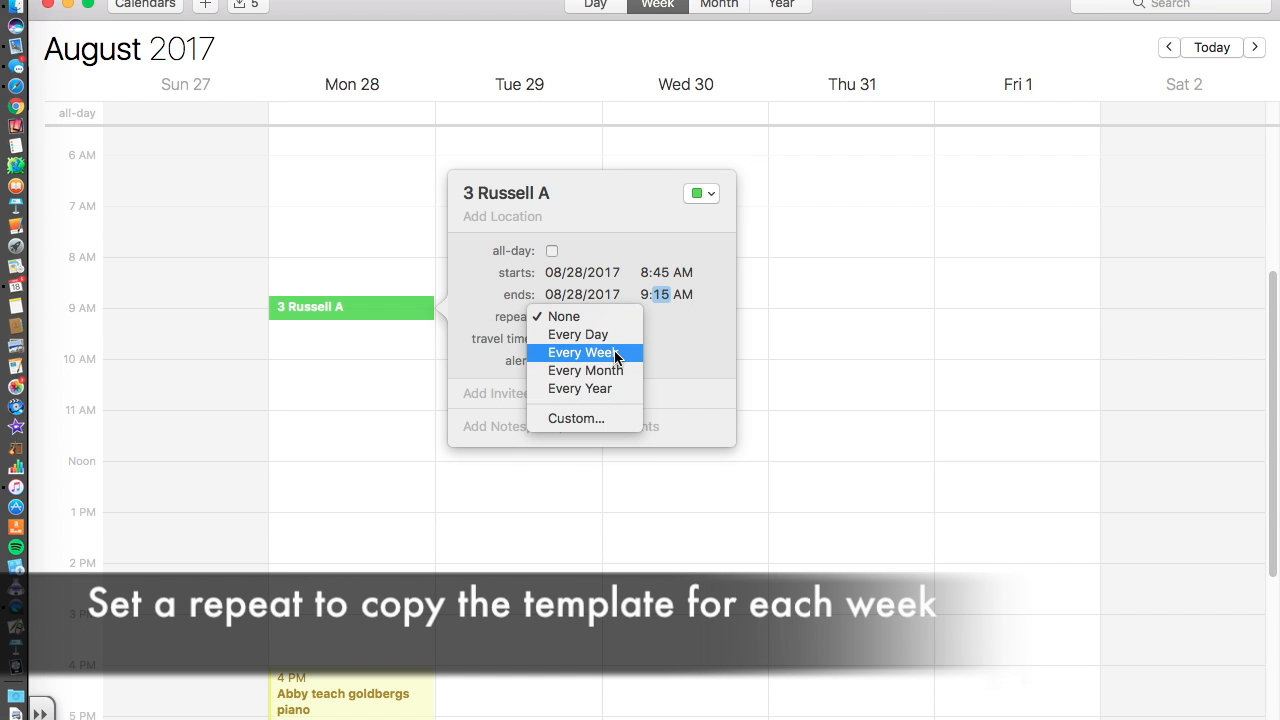
{"action": "left_click", "coordinate": [615, 355]}
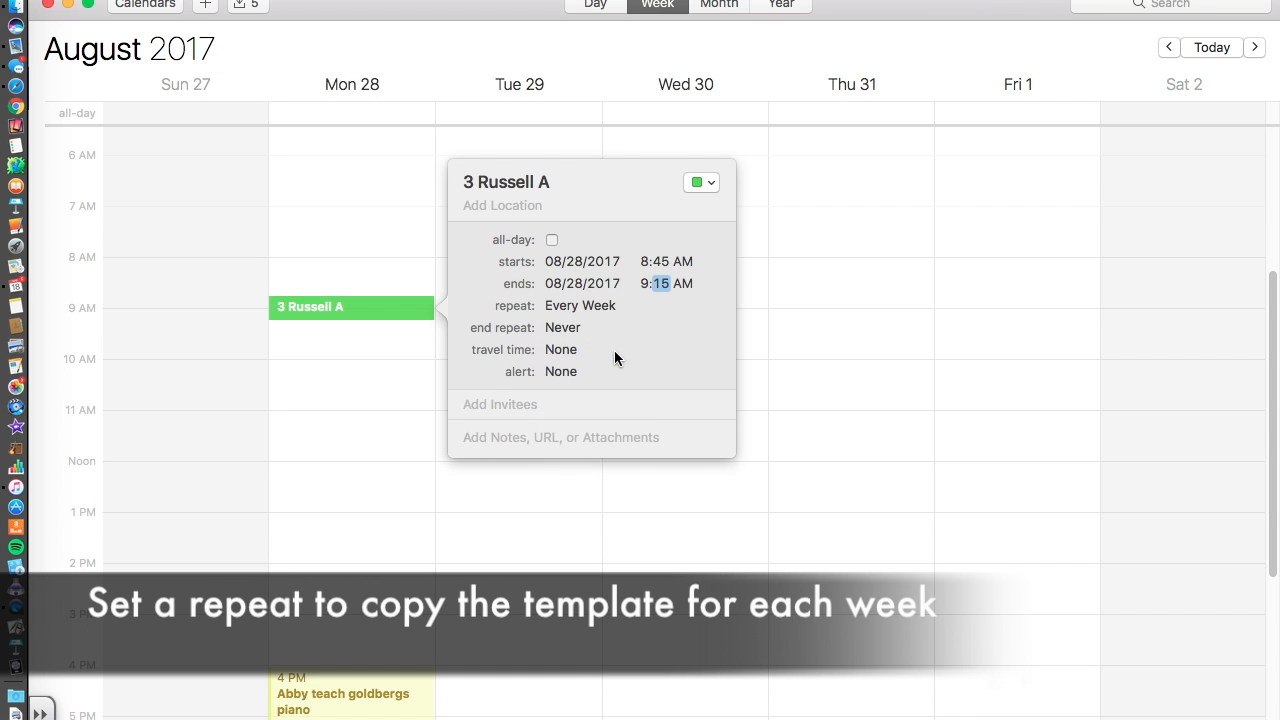
{"action": "left_click", "coordinate": [572, 330]}
{"action": "left_click", "coordinate": [586, 360]}
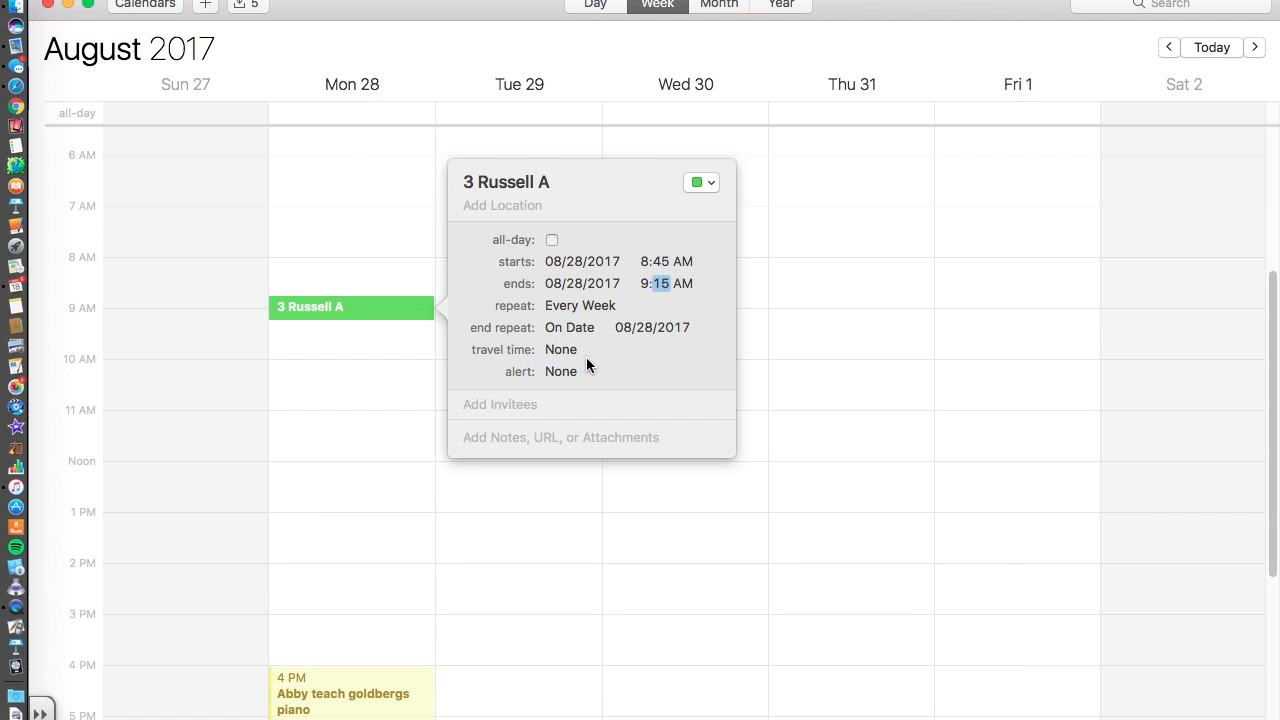
{"action": "left_click", "coordinate": [624, 326]}
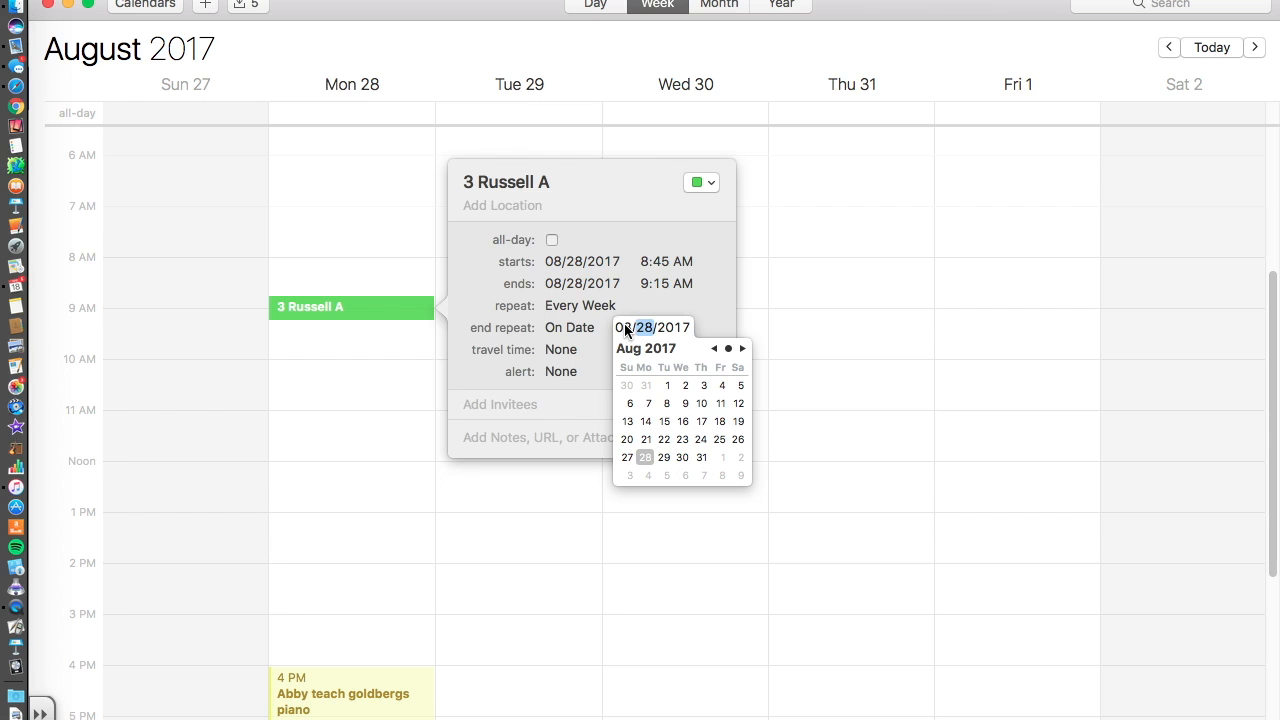
{"action": "key", "text": "Tab"}
{"action": "type", "text": "2018"}
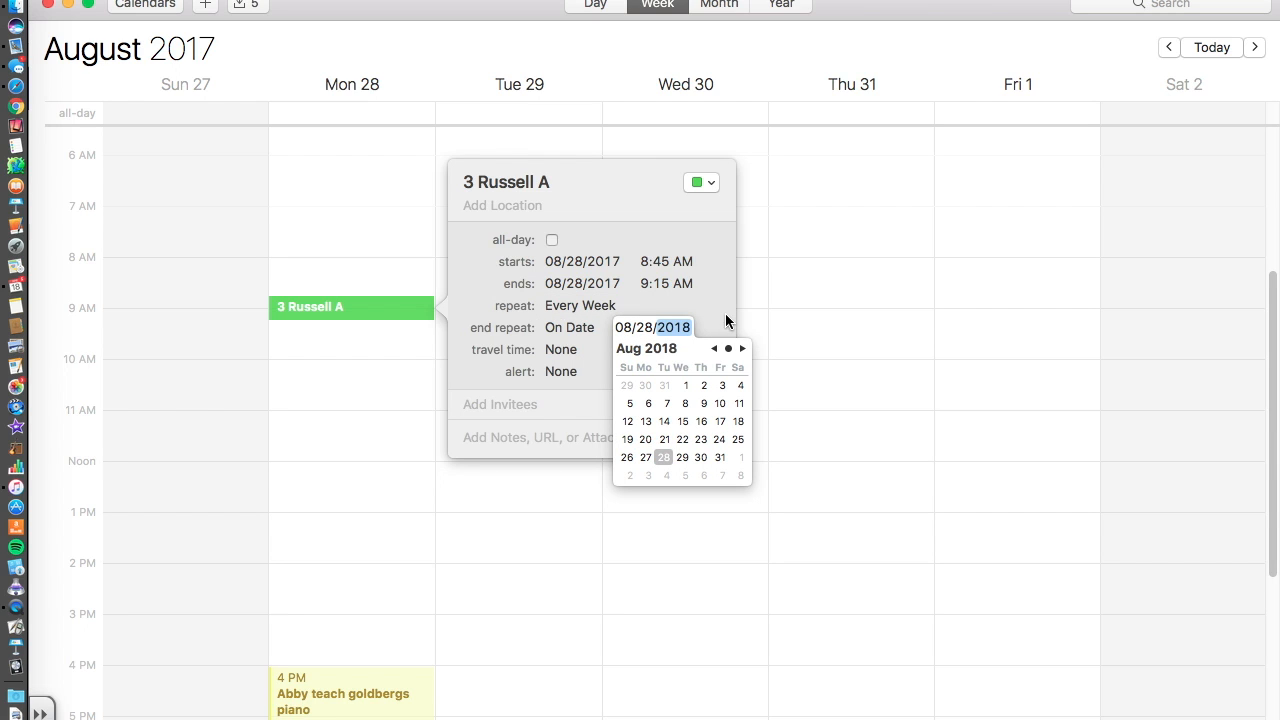
{"action": "left_click", "coordinate": [624, 328]}
{"action": "type", "text": "6"}
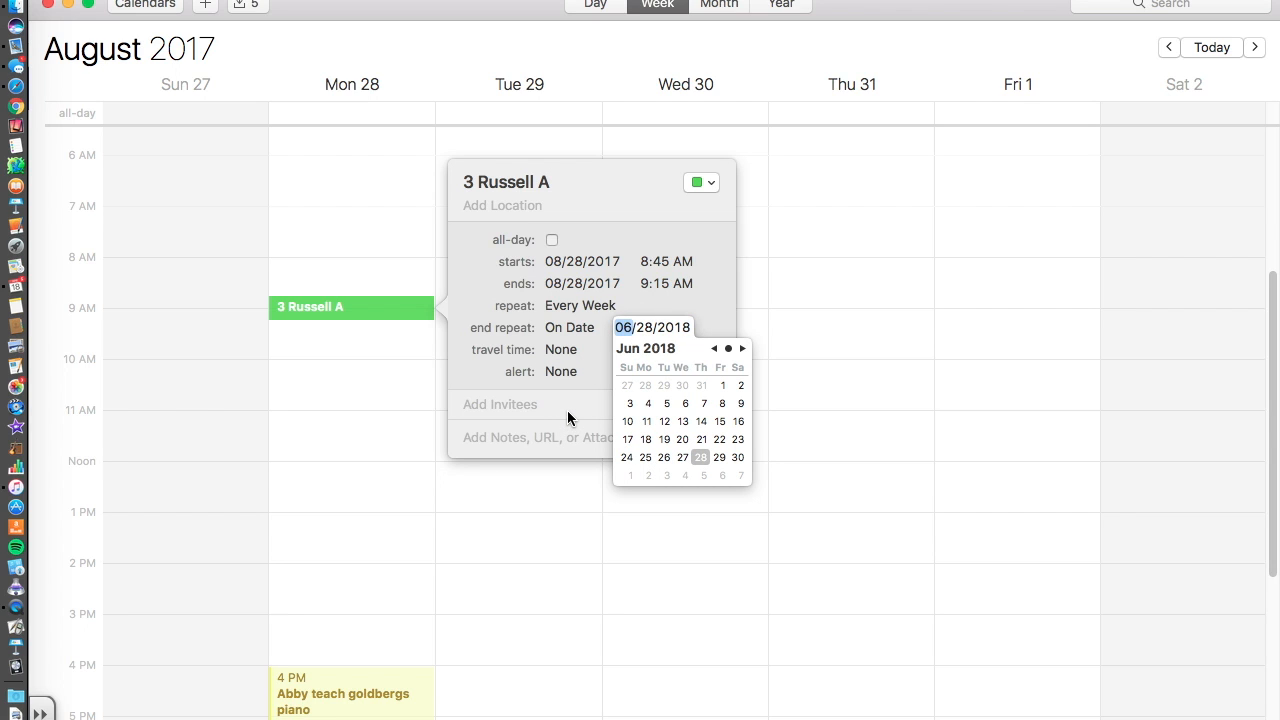
{"action": "left_click", "coordinate": [514, 390]}
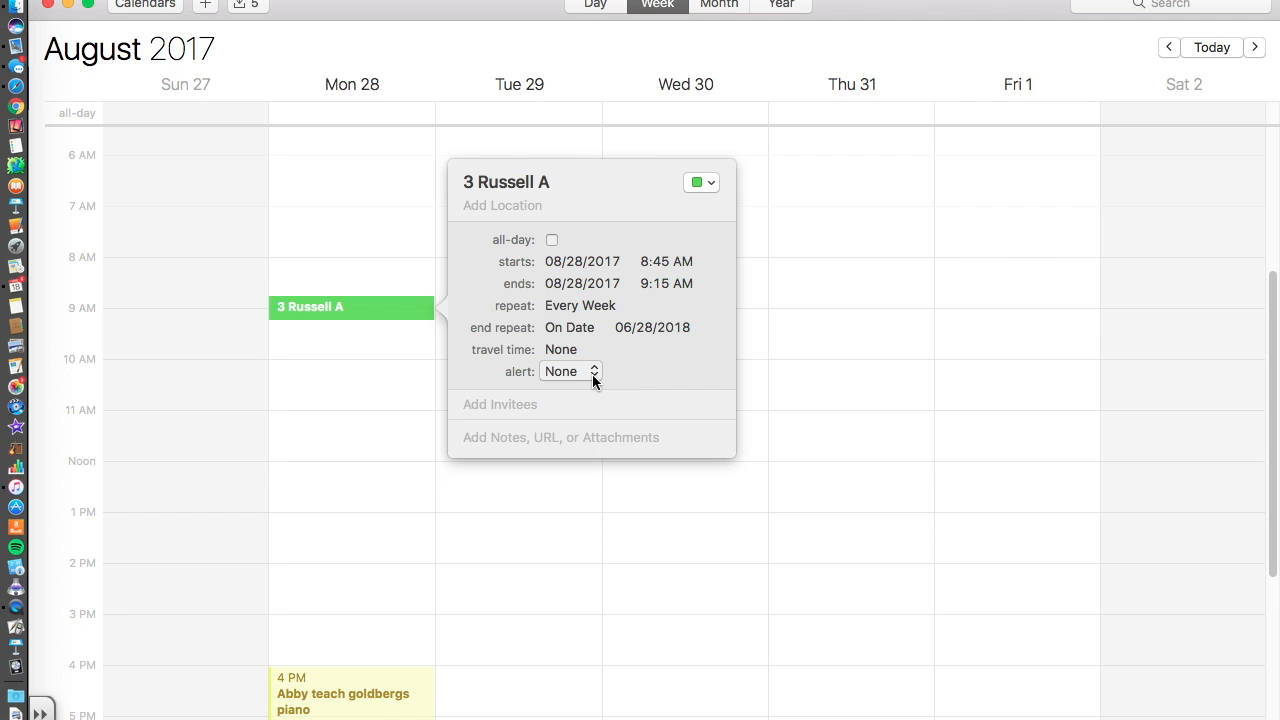
{"action": "left_click", "coordinate": [593, 374]}
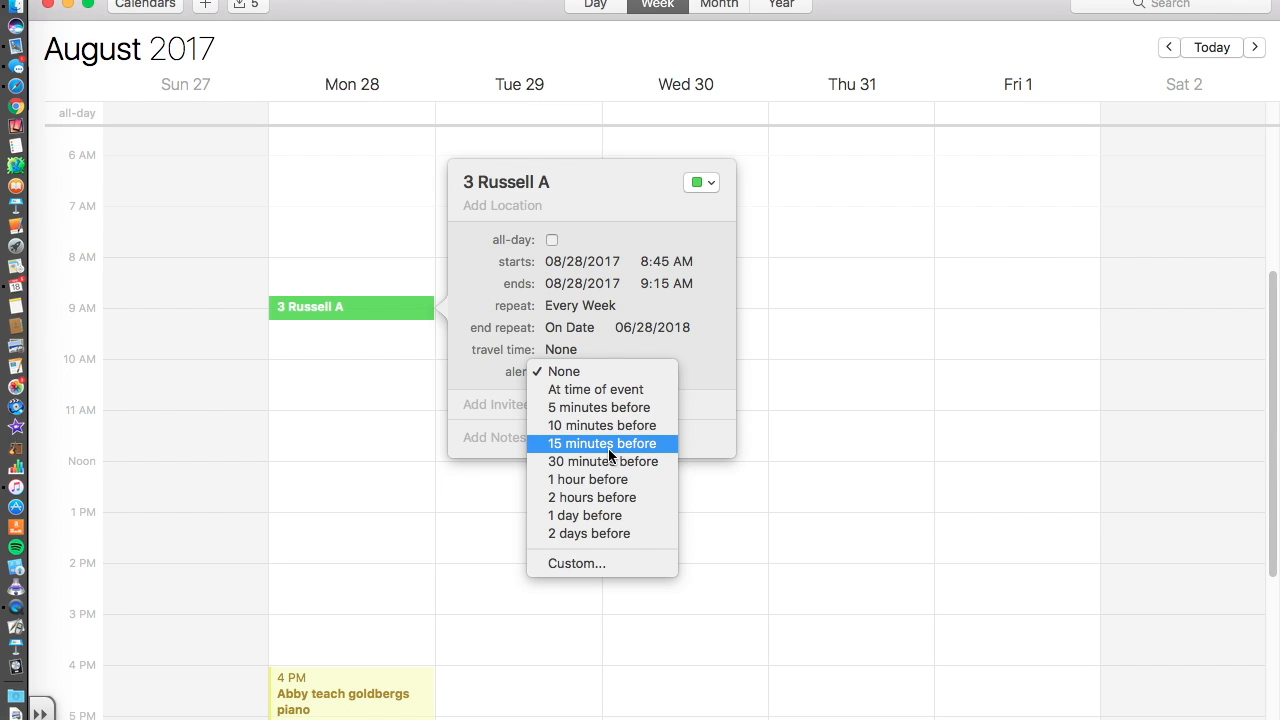
{"action": "left_click", "coordinate": [489, 440]}
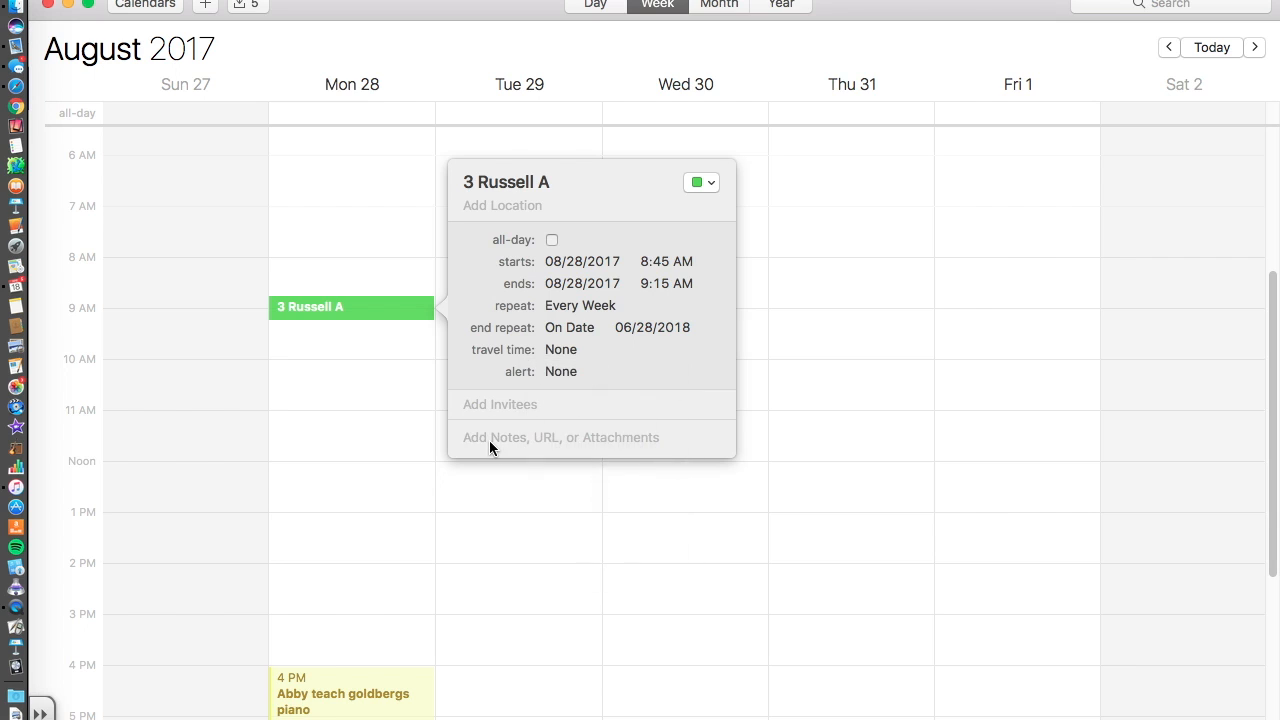
{"action": "left_click", "coordinate": [498, 406]}
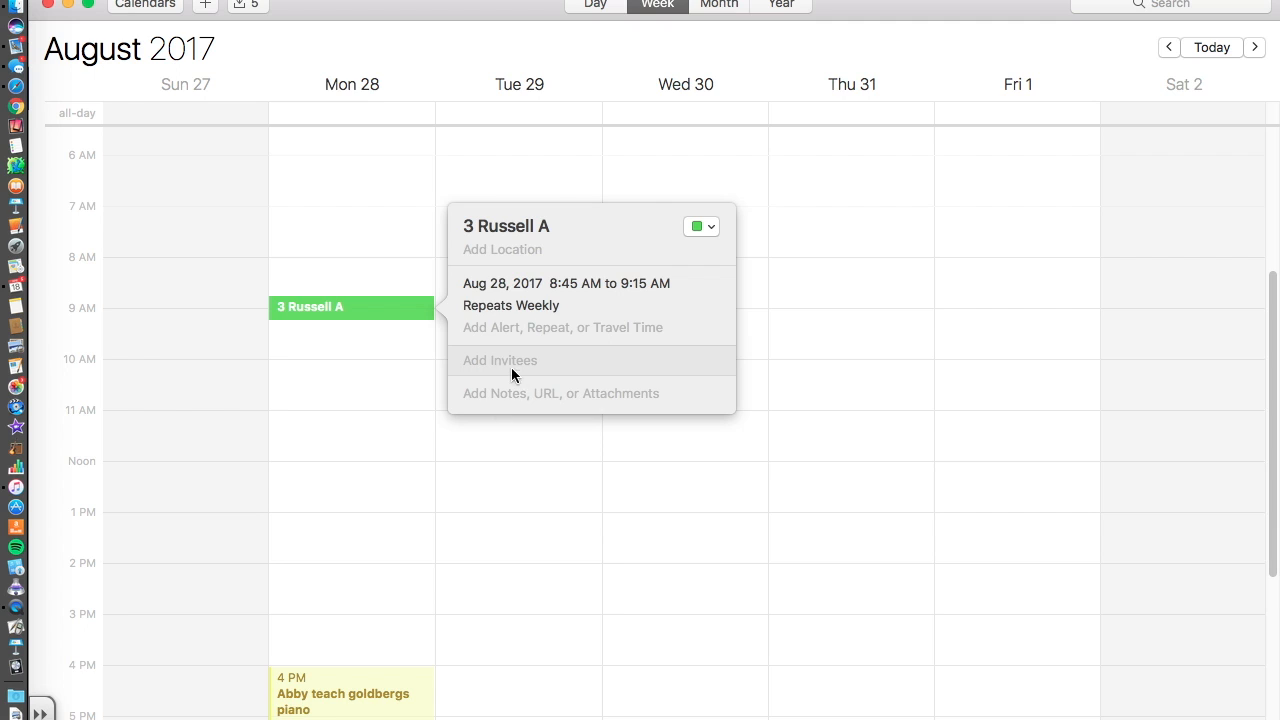
{"action": "left_click", "coordinate": [500, 359]}
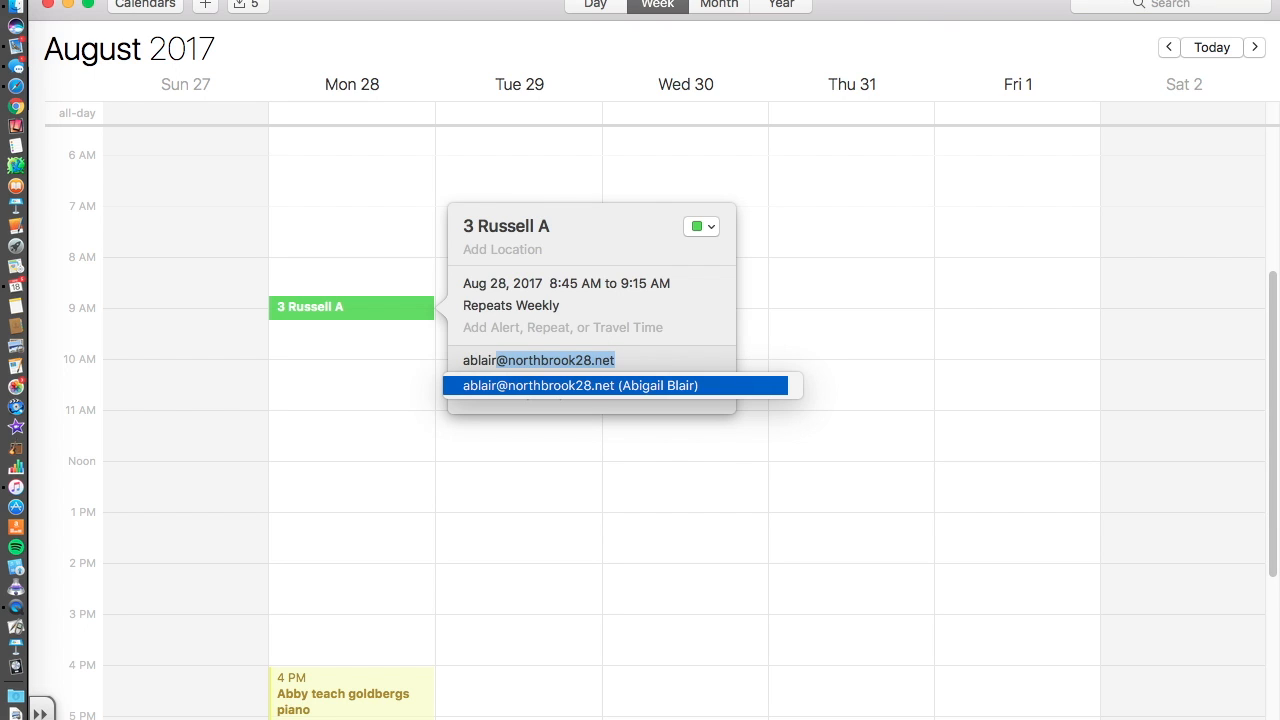
{"action": "key", "text": "Return"}
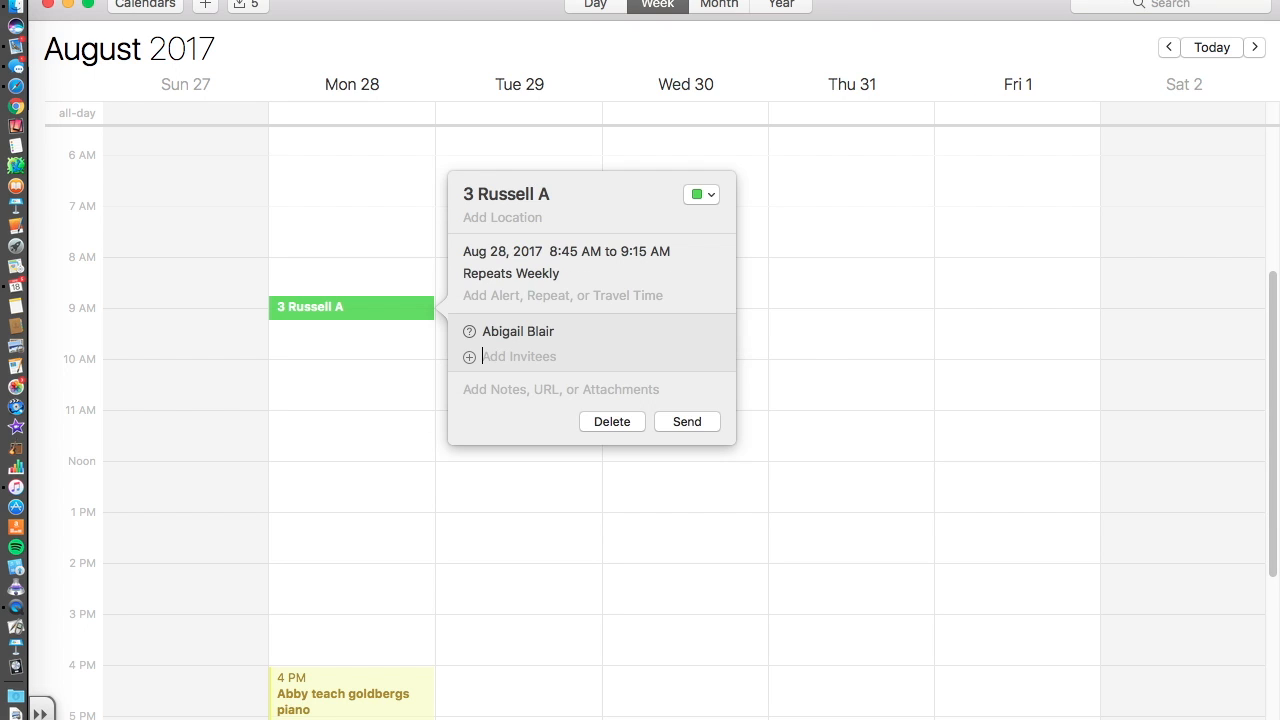
{"action": "left_click", "coordinate": [566, 331]}
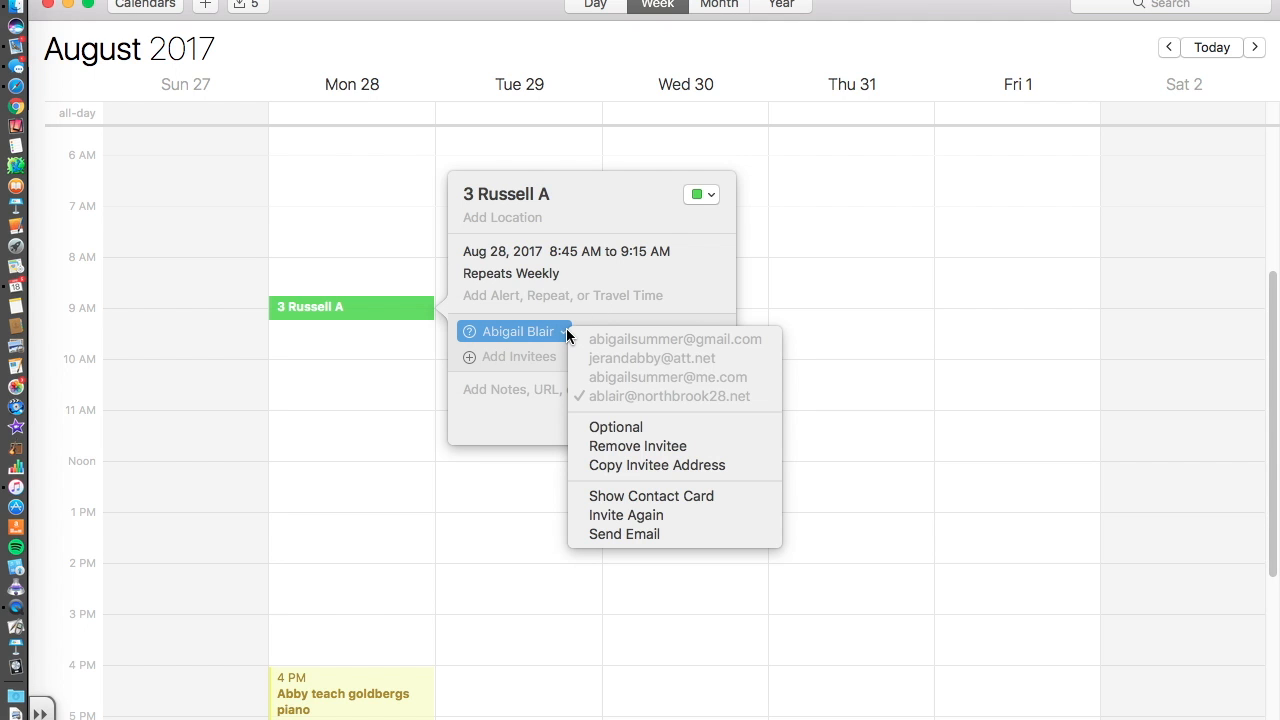
{"action": "left_click", "coordinate": [597, 443]}
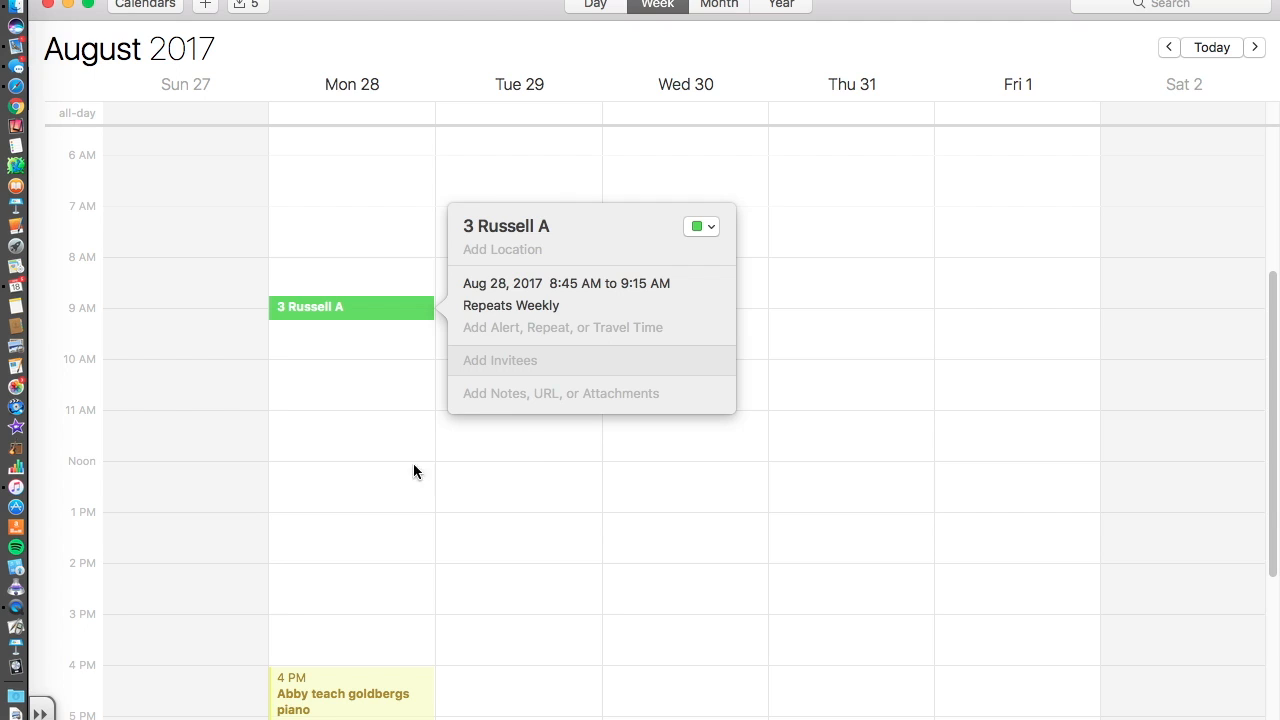
{"action": "left_click", "coordinate": [477, 394]}
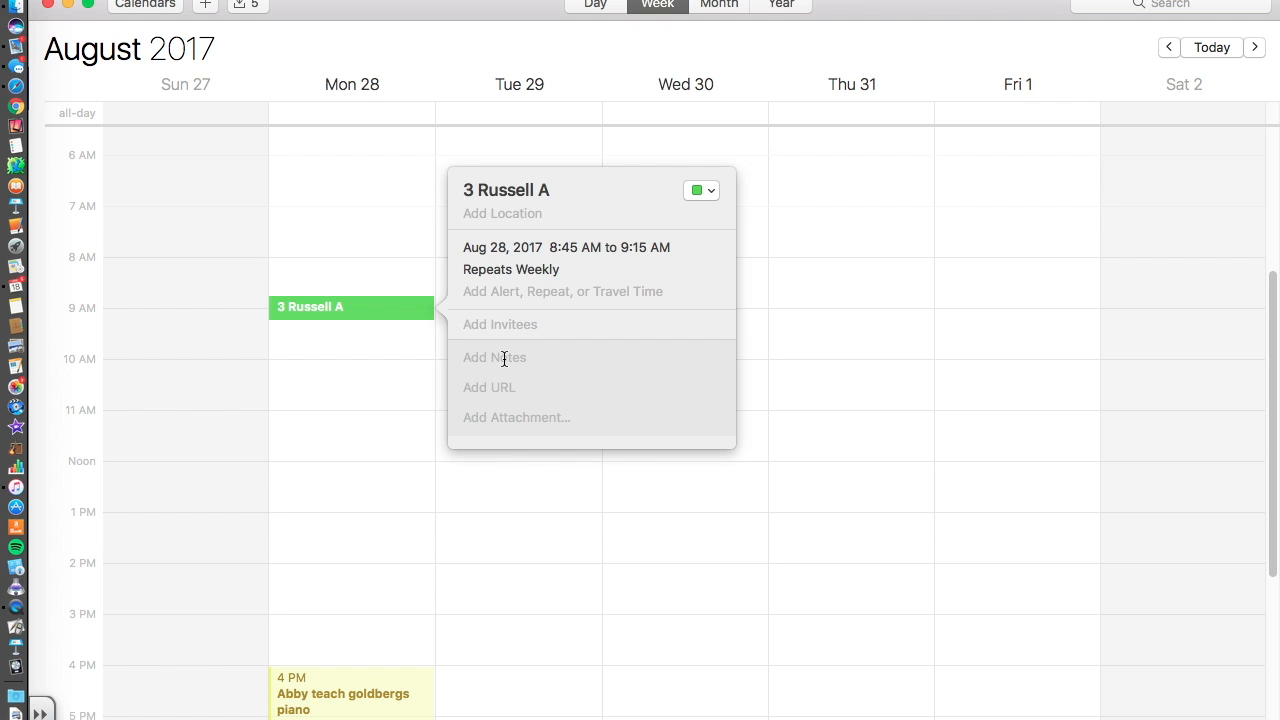
Type notes headings Objective:, Standards:, Materials:, Process:, Reflection/Assessment:, one per line.
{"action": "type", "text": "Objective:"}
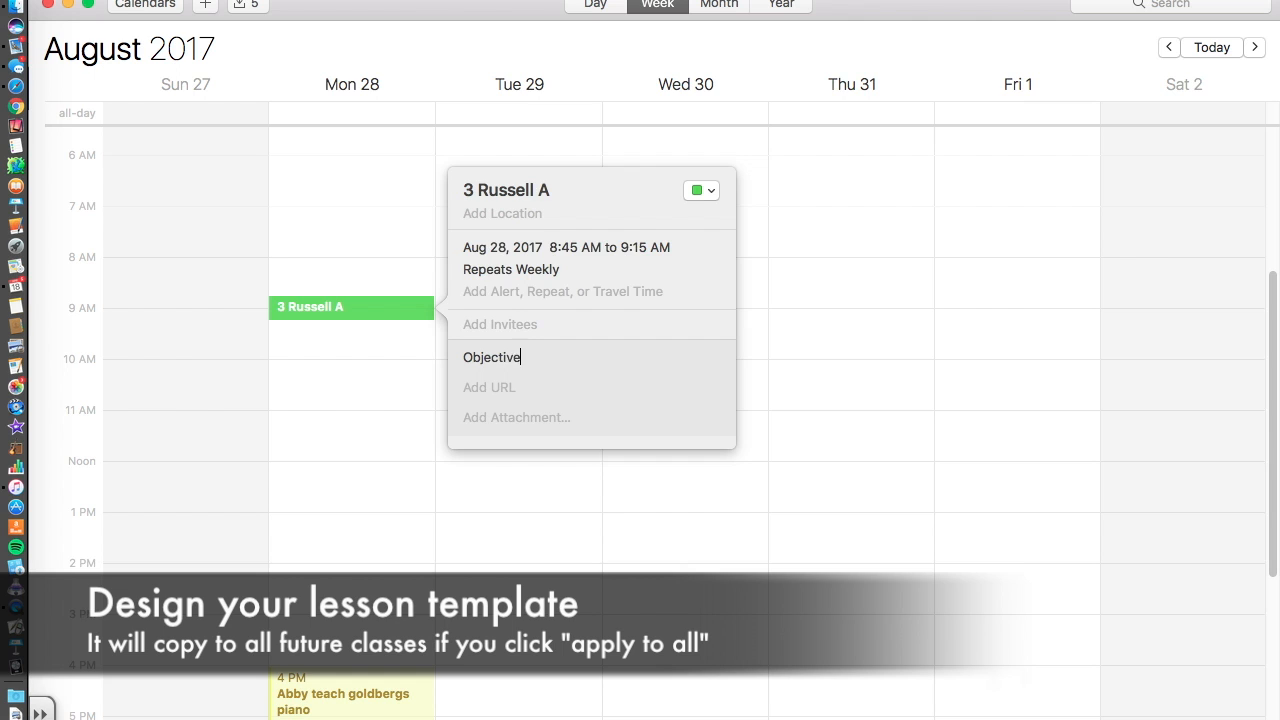
{"action": "key", "text": "Return"}
{"action": "type", "text": "Standards:"}
{"action": "key", "text": "Return"}
{"action": "type", "text": "Materials\""}
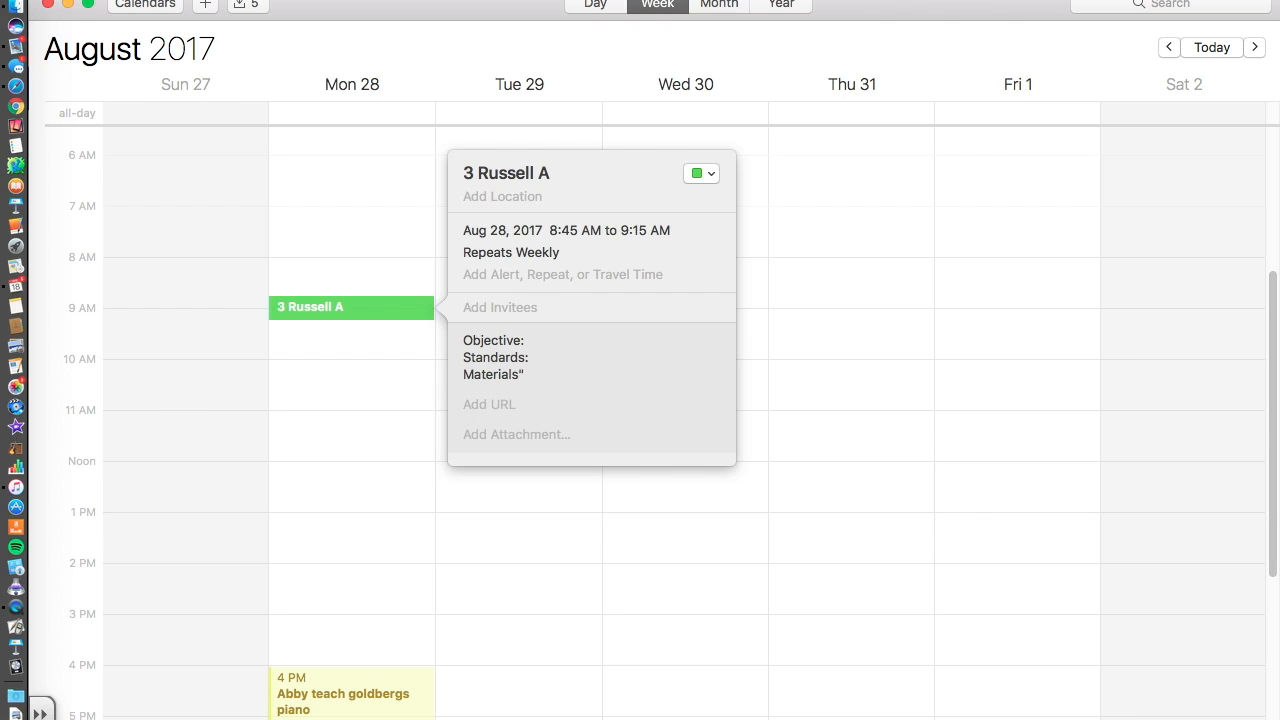
{"action": "key", "text": "BackSpace"}
{"action": "type", "text": ":"}
{"action": "key", "text": "Return"}
{"action": "type", "text": "Process:"}
{"action": "key", "text": "Return"}
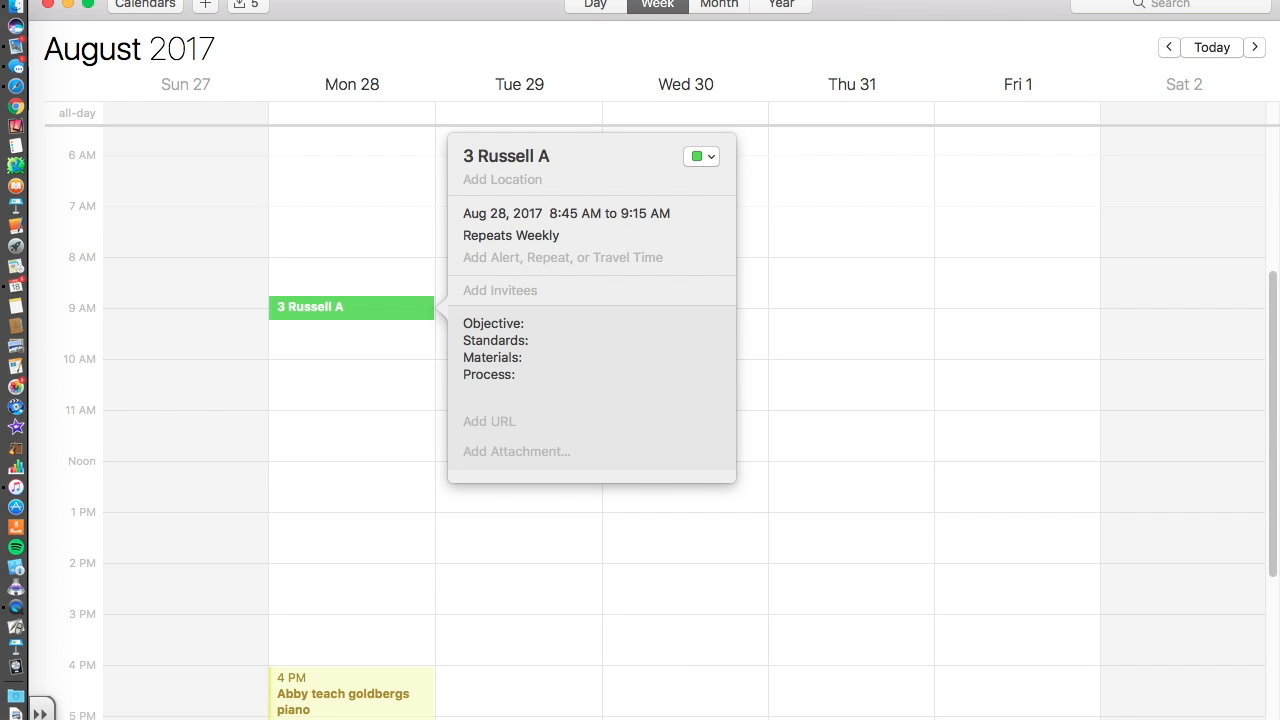
{"action": "type", "text": "Reflection/Assessment:"}
Close and reopen the 3 Russell A event's details.
{"action": "left_click", "coordinate": [370, 348]}
{"action": "left_click", "coordinate": [364, 306]}
{"action": "double_click", "coordinate": [363, 307]}
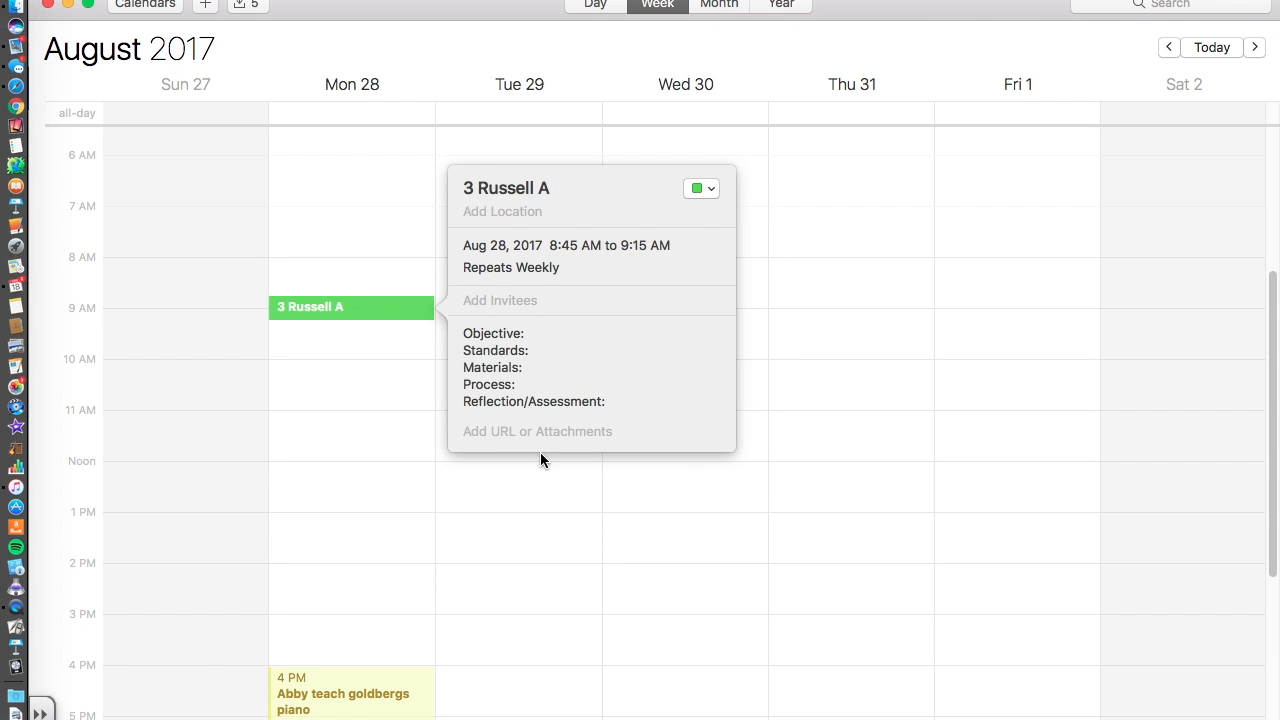
{"action": "left_click", "coordinate": [495, 431]}
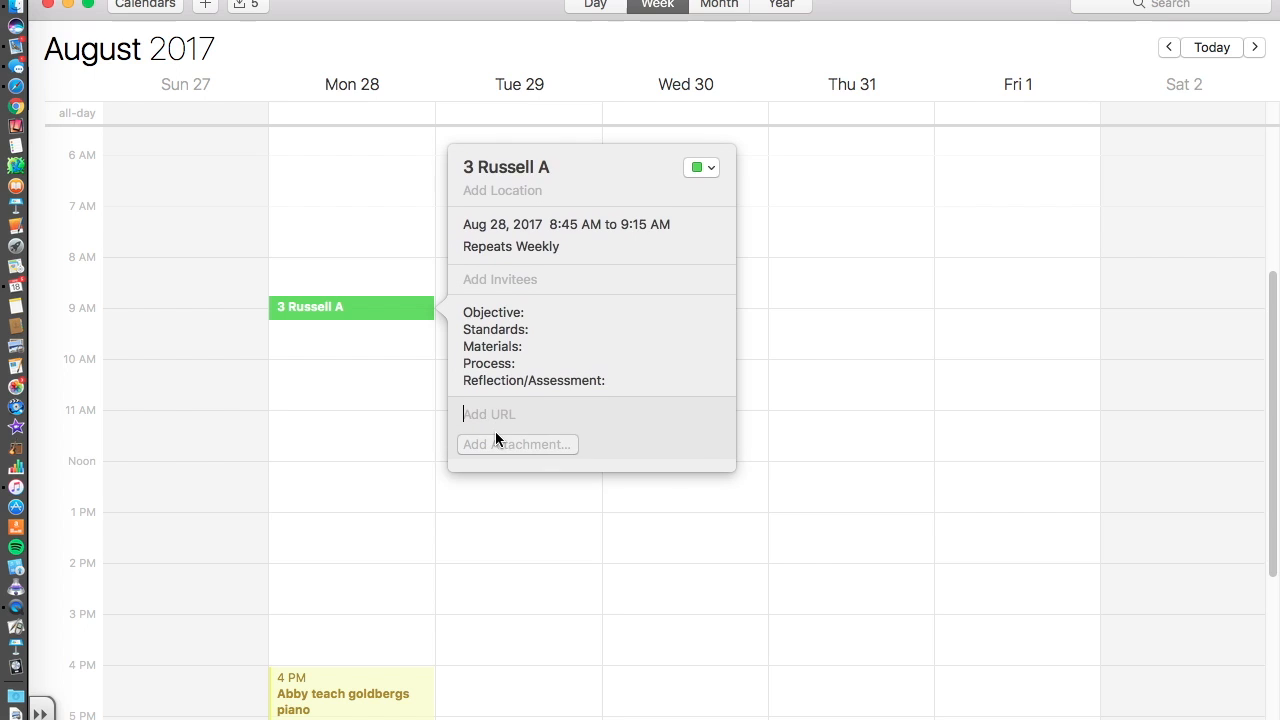
{"action": "type", "text": "www.mus"}
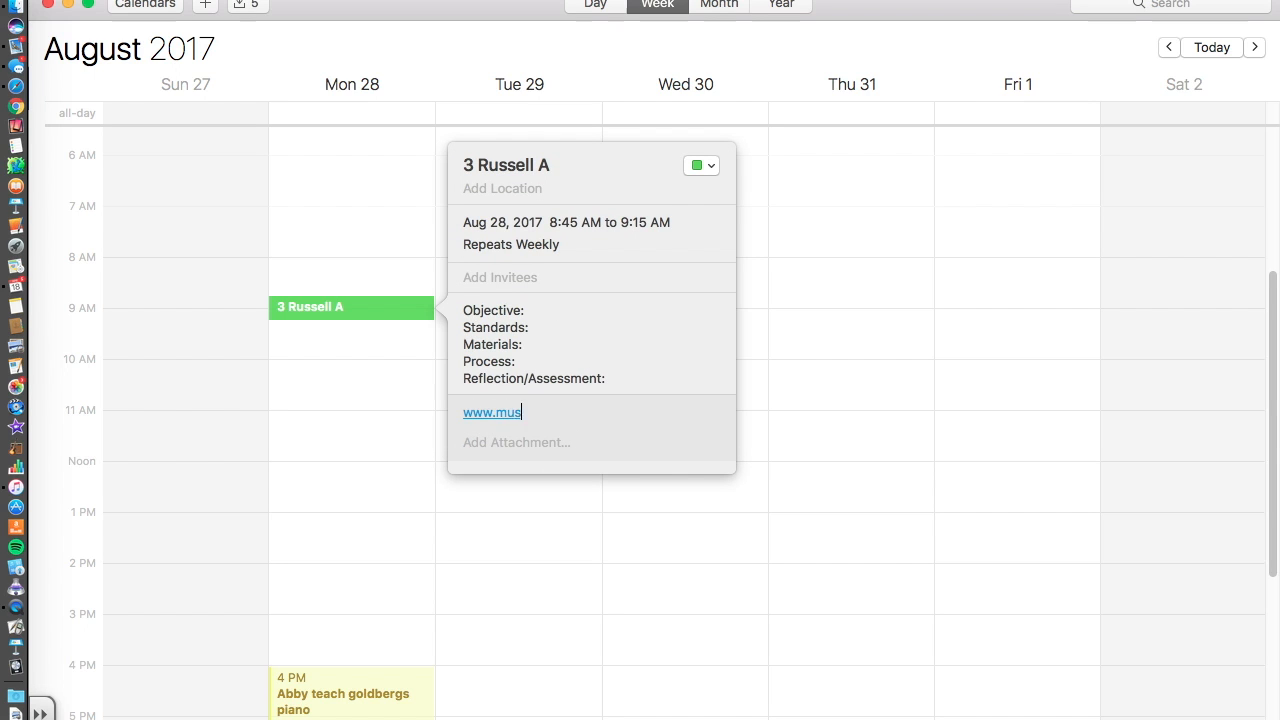
{"action": "type", "text": "ictechteacher.com"}
Attach BeethovenLivesUpstairsWorksheet.pdf to the 3 Russell A event.
{"action": "left_click", "coordinate": [560, 449]}
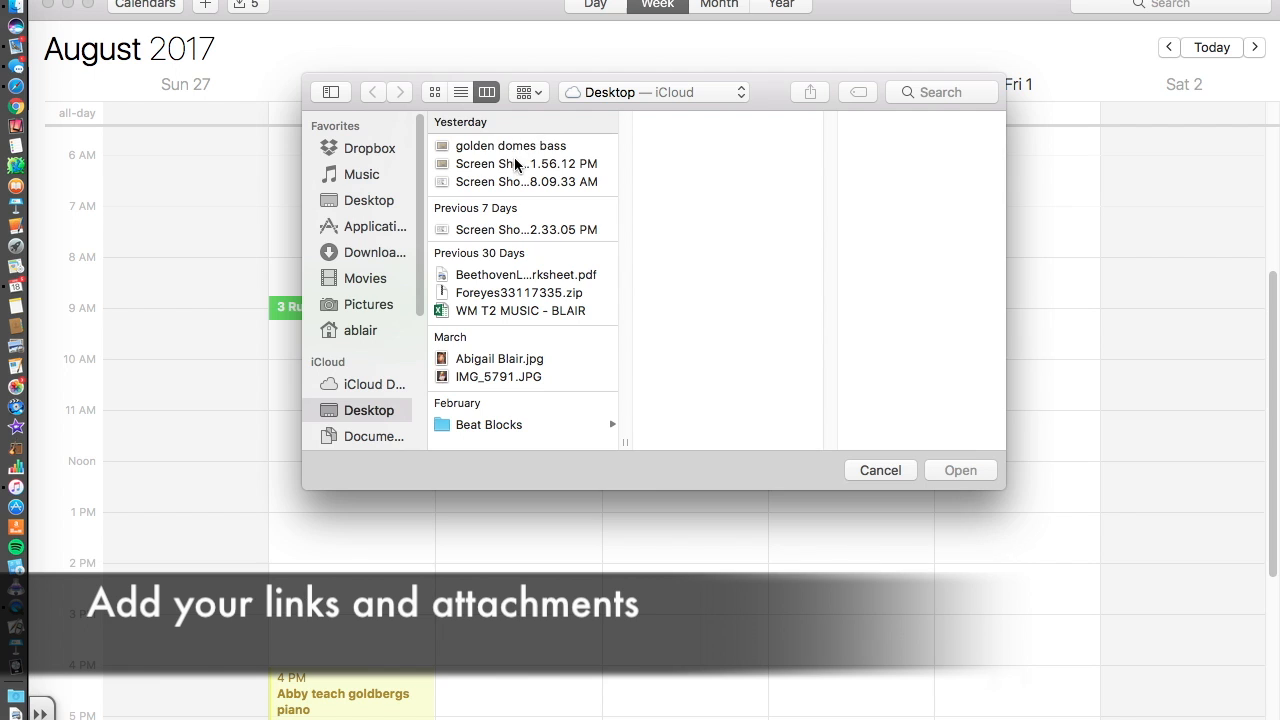
{"action": "left_click", "coordinate": [516, 150]}
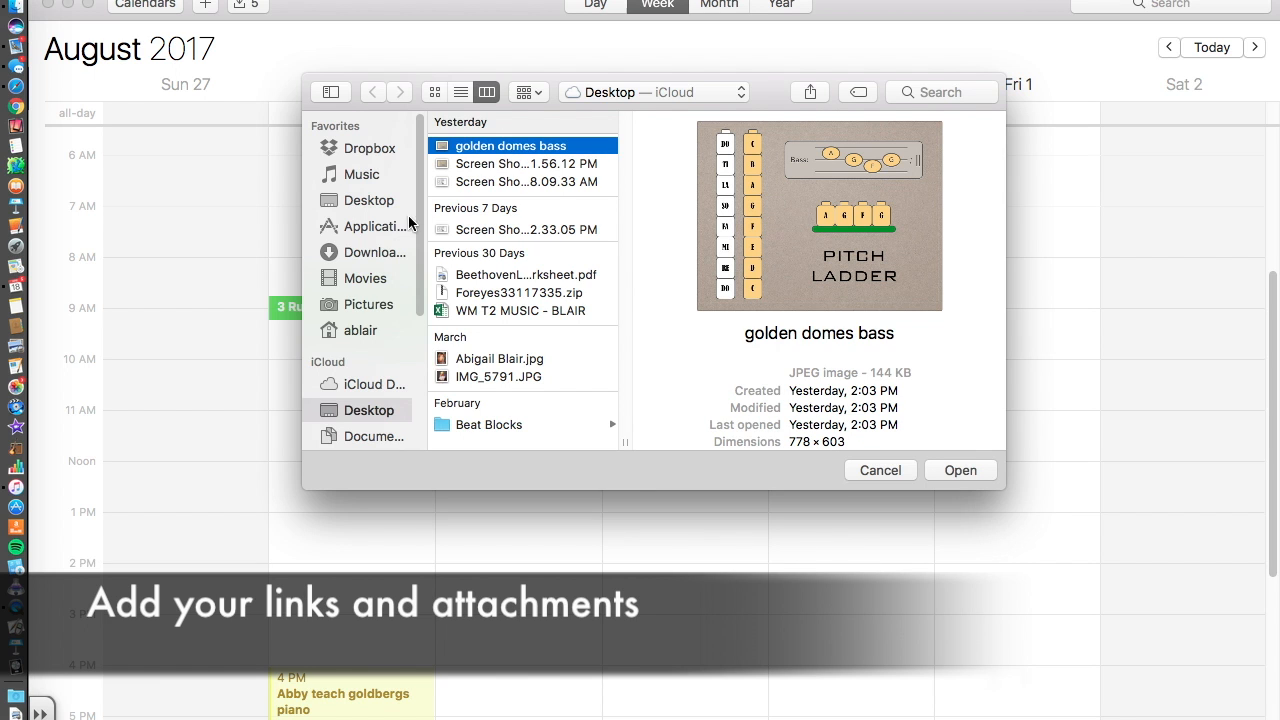
{"action": "left_click", "coordinate": [478, 276]}
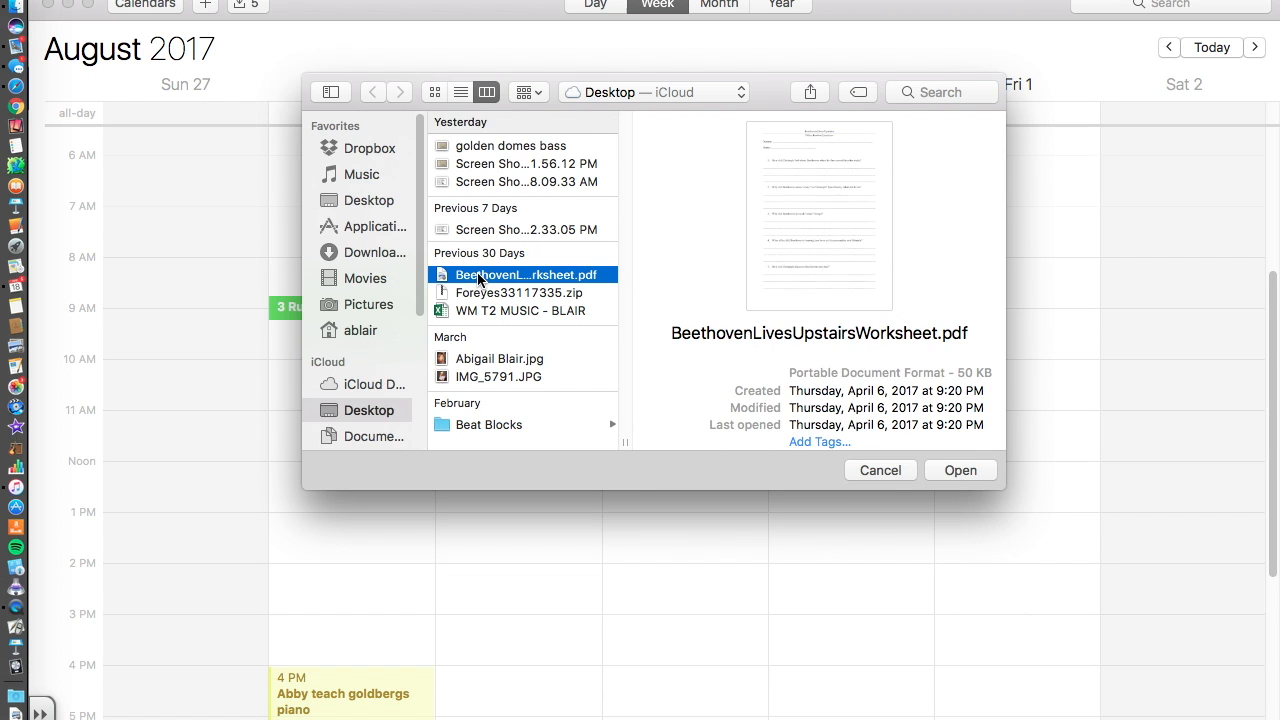
{"action": "left_click", "coordinate": [965, 468]}
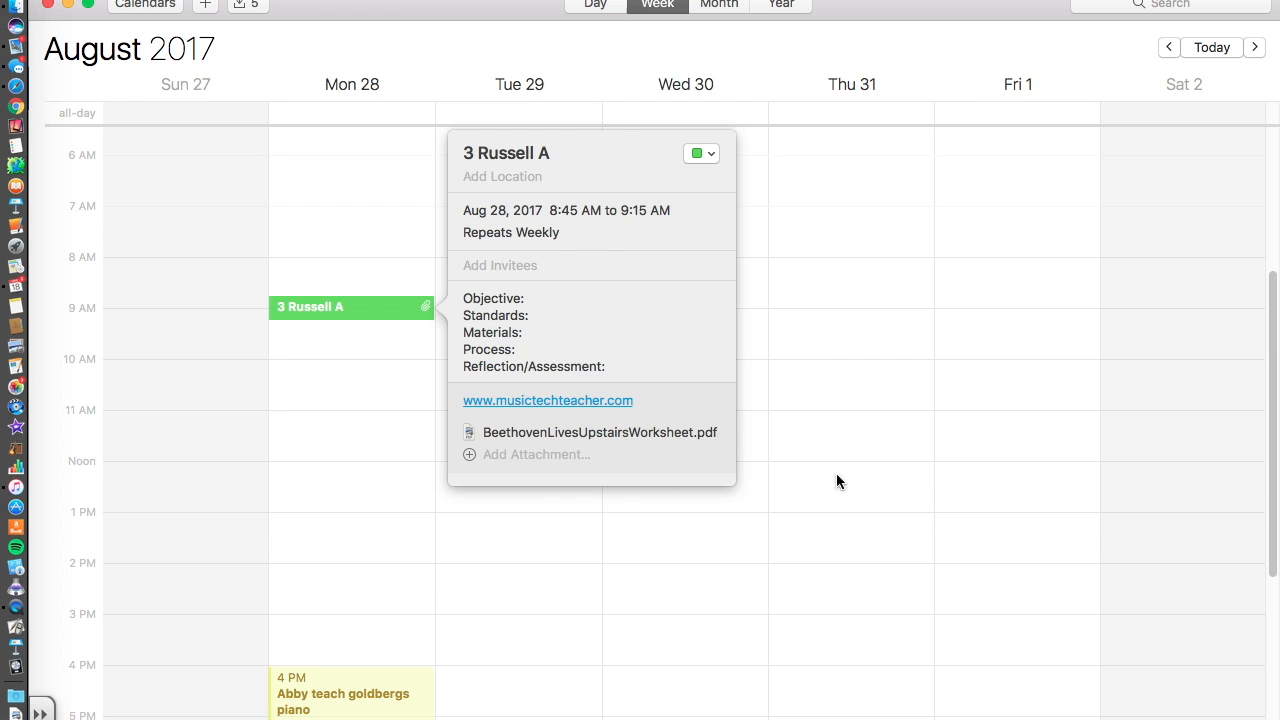
{"action": "left_click", "coordinate": [318, 333]}
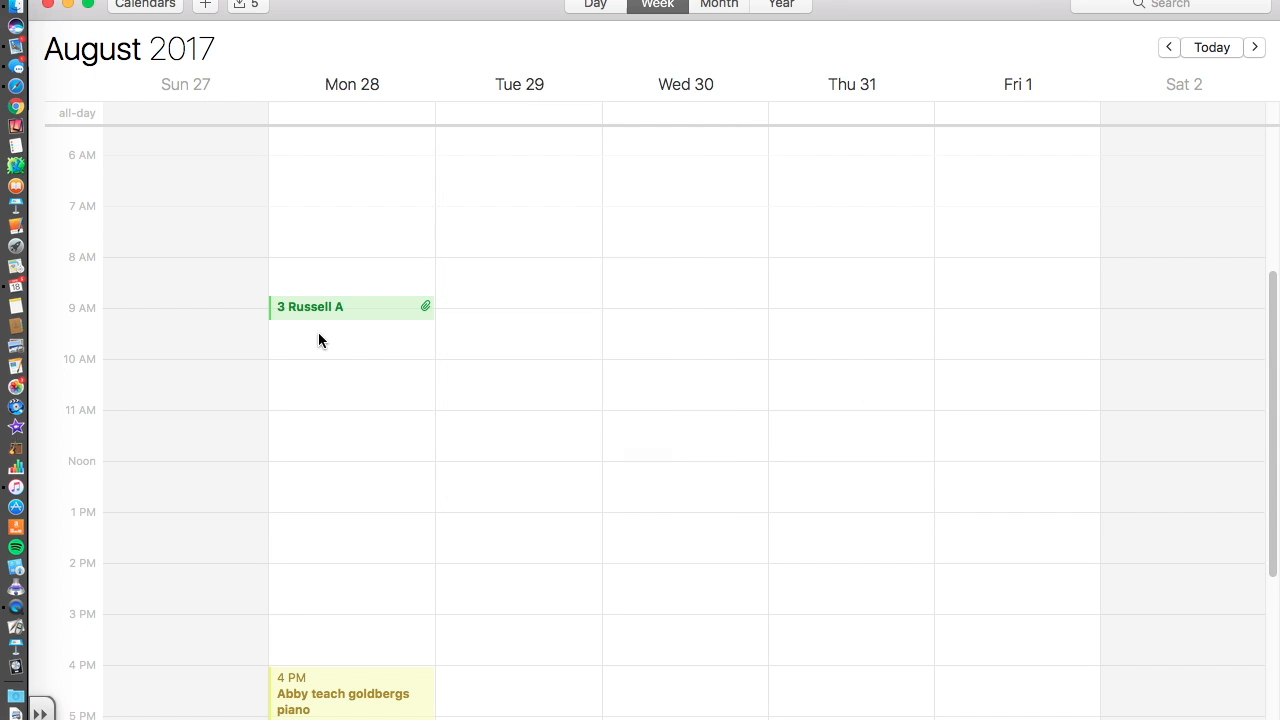
{"action": "left_click", "coordinate": [369, 307]}
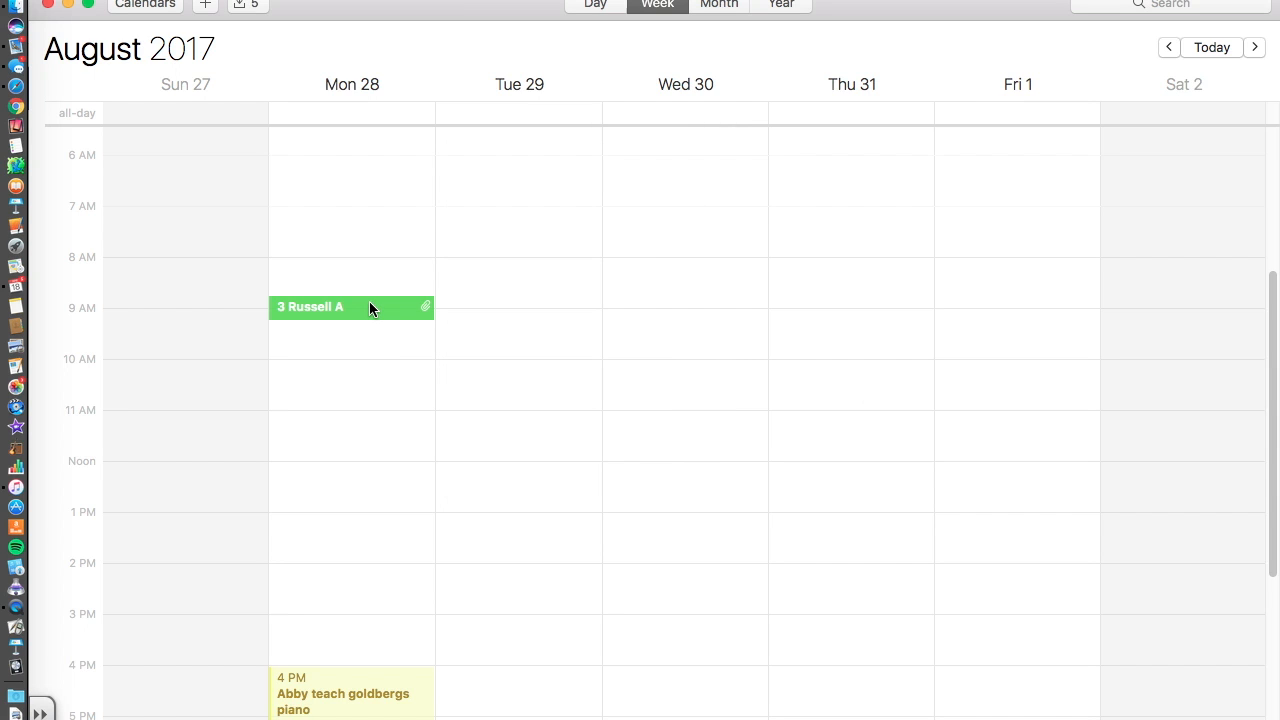
{"action": "left_click", "coordinate": [188, 0]}
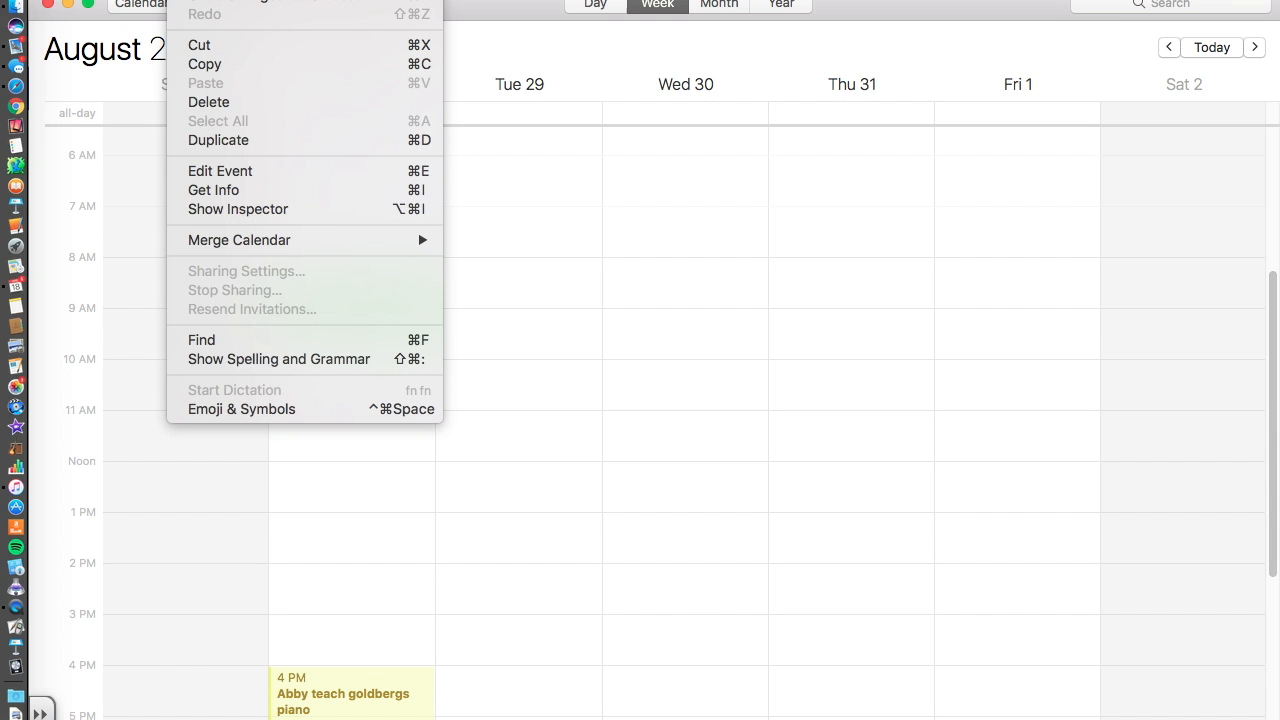
{"action": "left_click", "coordinate": [206, 63]}
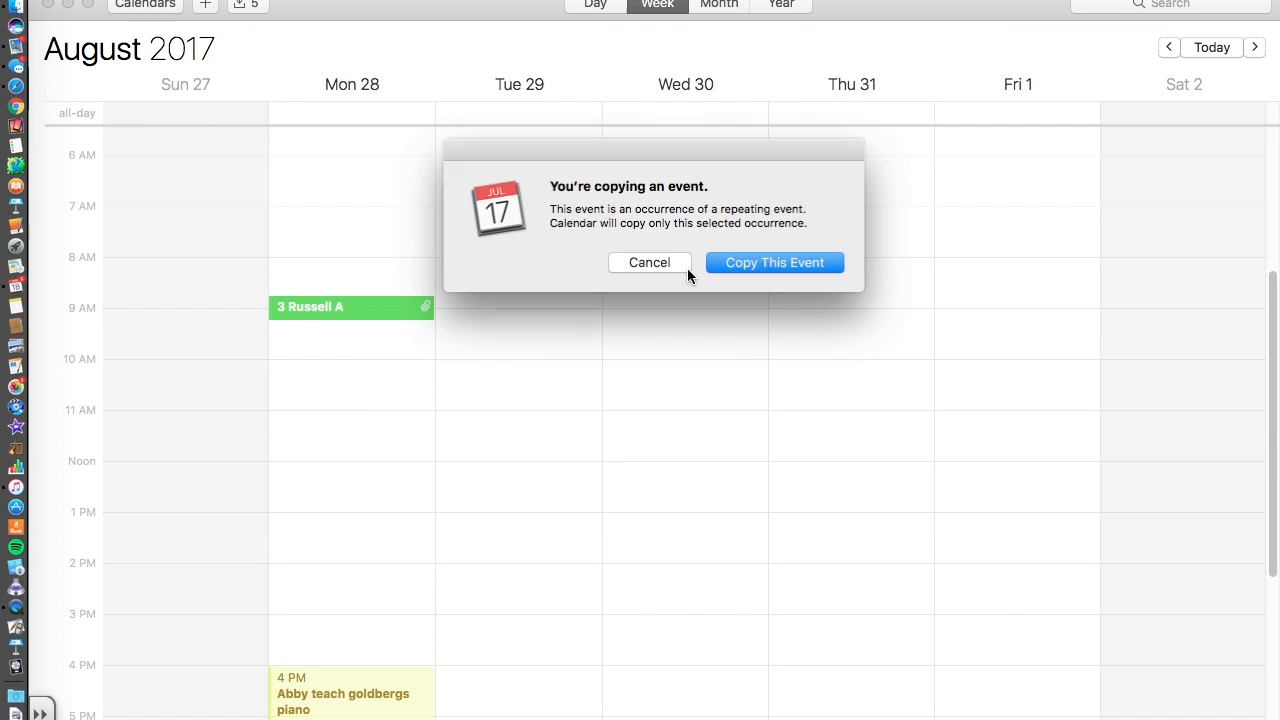
{"action": "left_click", "coordinate": [777, 264]}
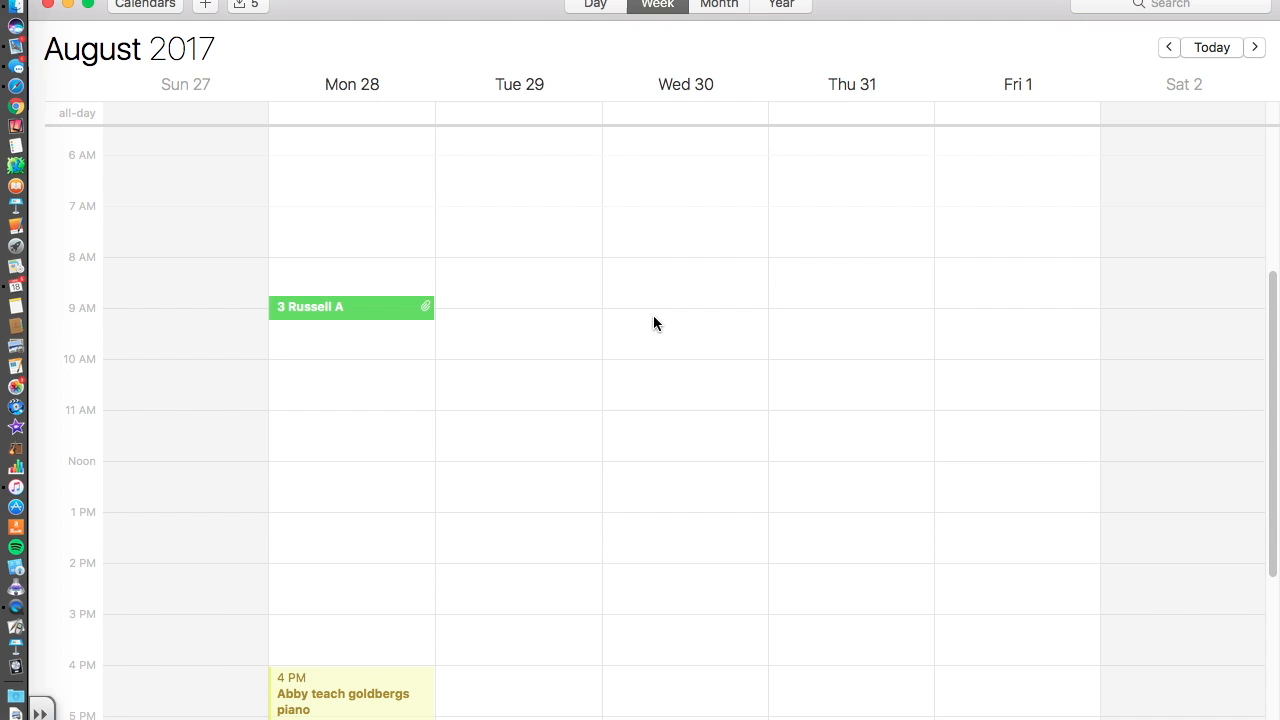
{"action": "left_click", "coordinate": [797, 308]}
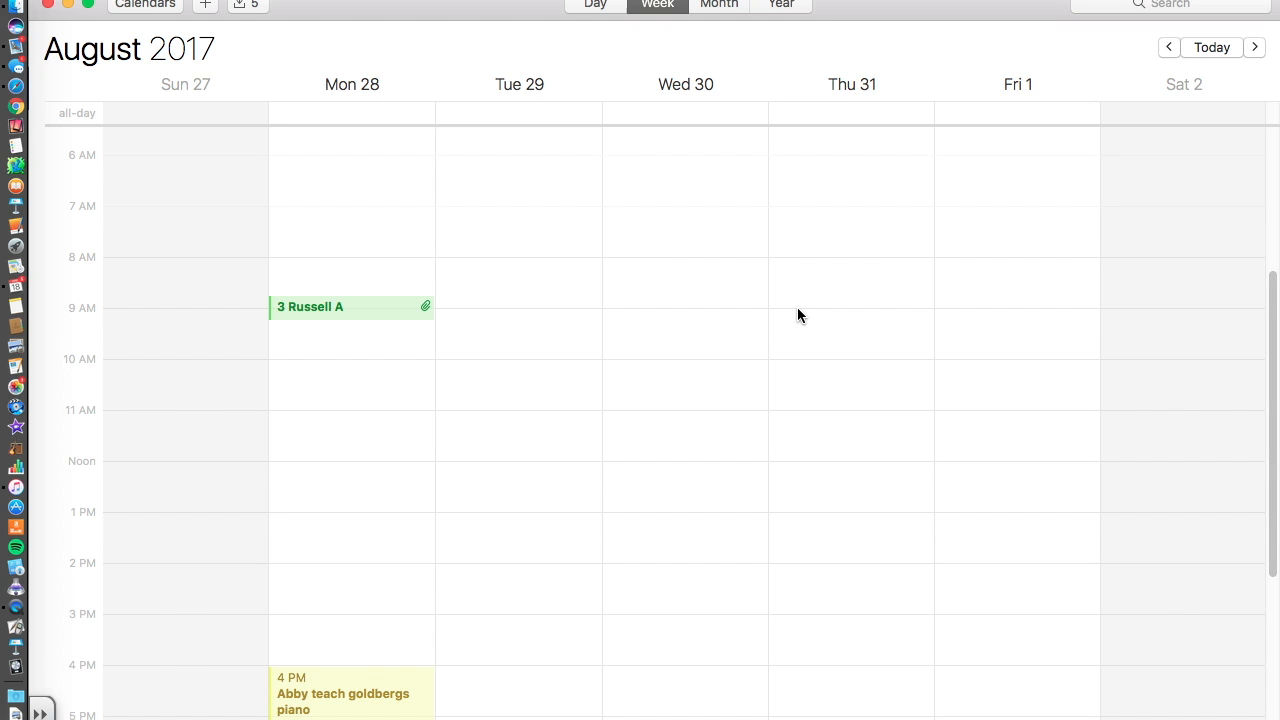
{"action": "key", "text": "super+v"}
{"action": "left_click", "coordinate": [812, 308]}
Move the Thursday copy and set its time to 10:30–11:00 AM.
{"action": "left_click_drag", "start_coordinate": [817, 309], "coordinate": [815, 392]}
{"action": "double_click", "coordinate": [815, 386]}
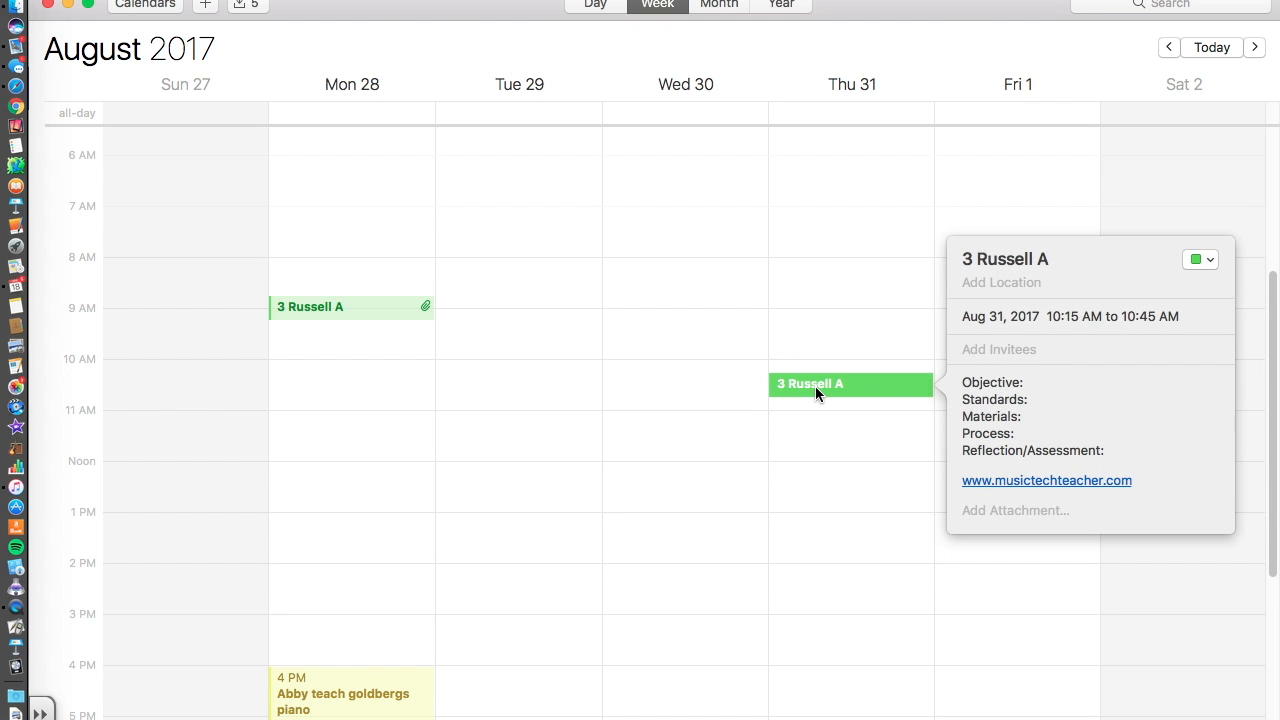
{"action": "left_click", "coordinate": [1075, 317]}
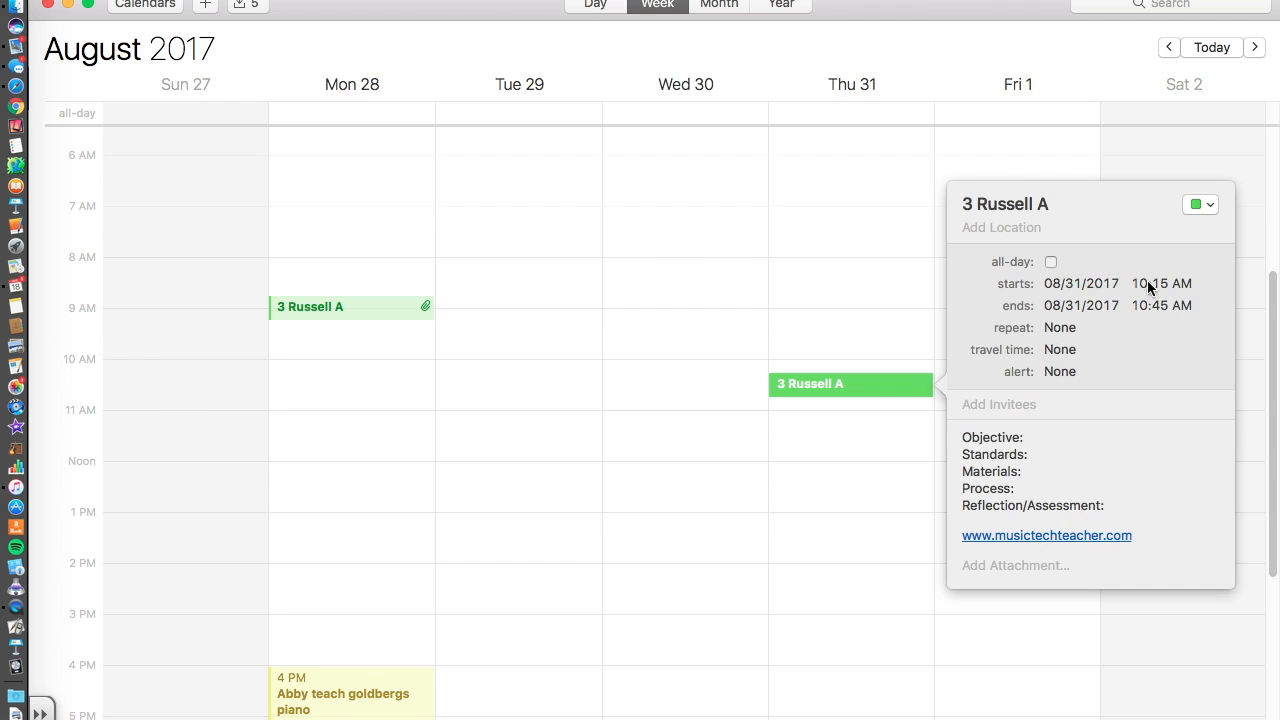
{"action": "type", "text": "30"}
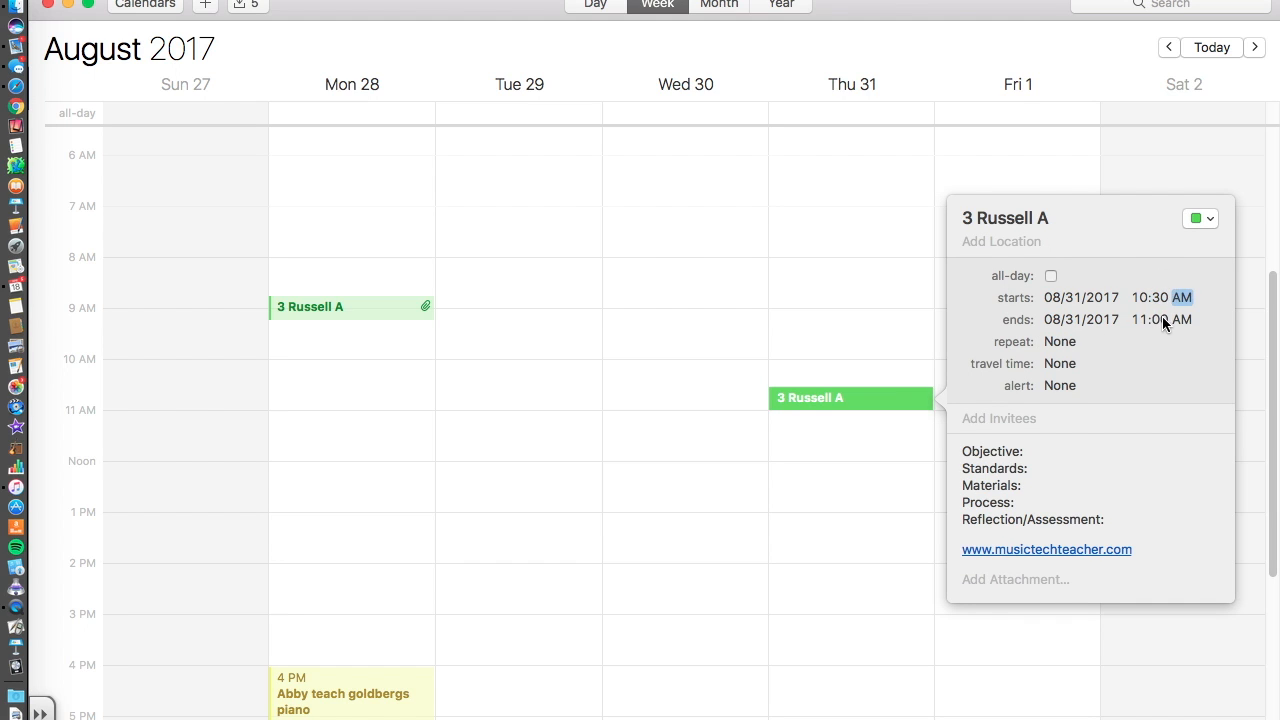
{"action": "left_click", "coordinate": [1141, 321]}
{"action": "type", "text": "10"}
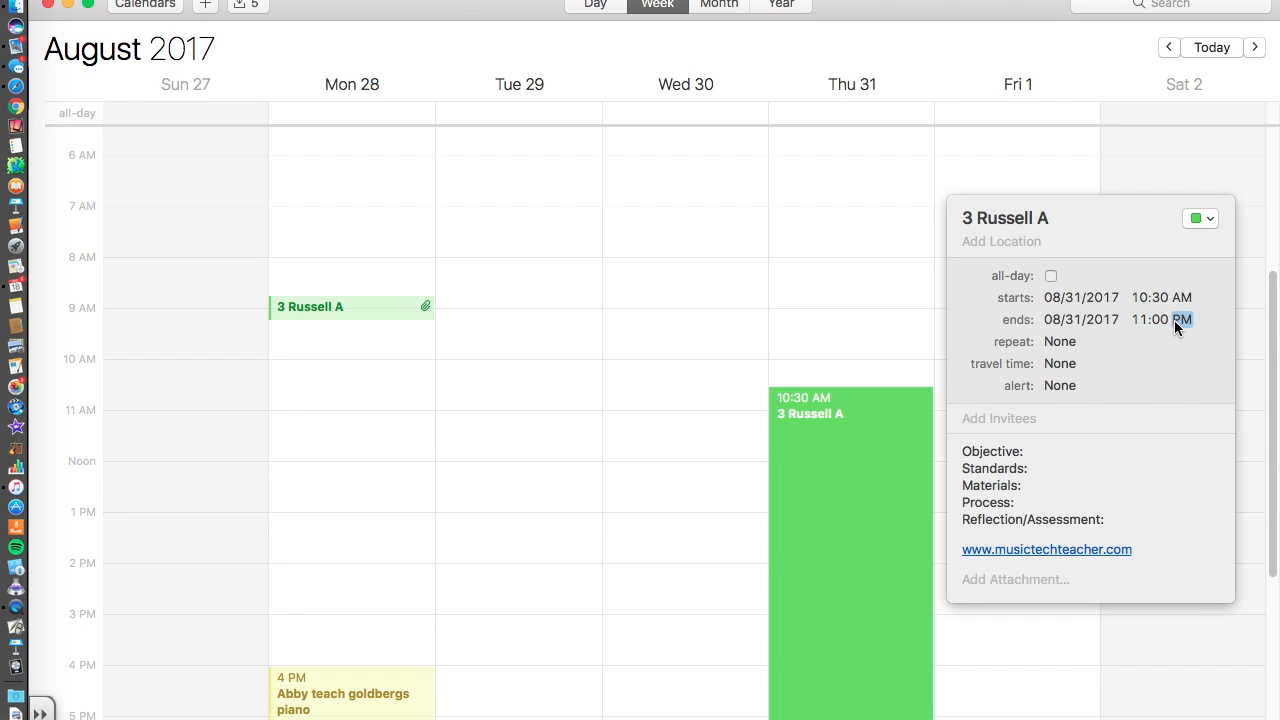
{"action": "type", "text": "a"}
{"action": "left_click", "coordinate": [1062, 341]}
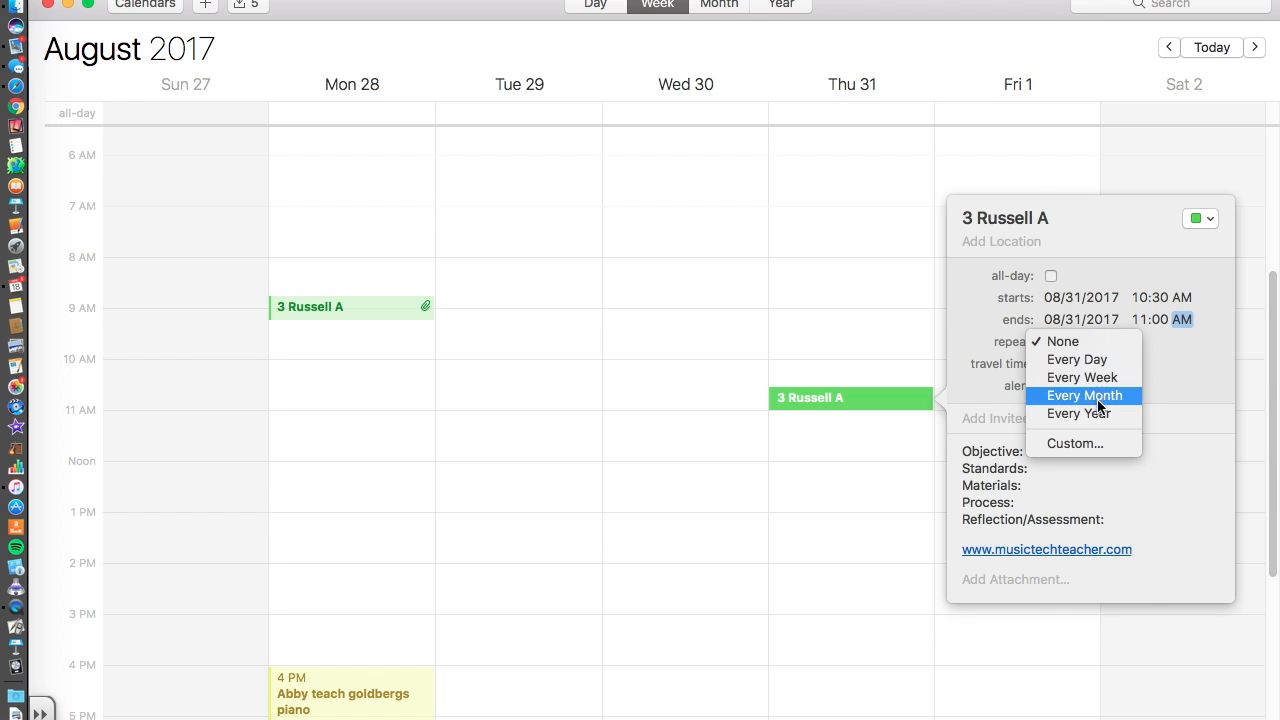
Make the Thursday copy repeat every week, ending on 06/08/2018.
{"action": "left_click", "coordinate": [1098, 377]}
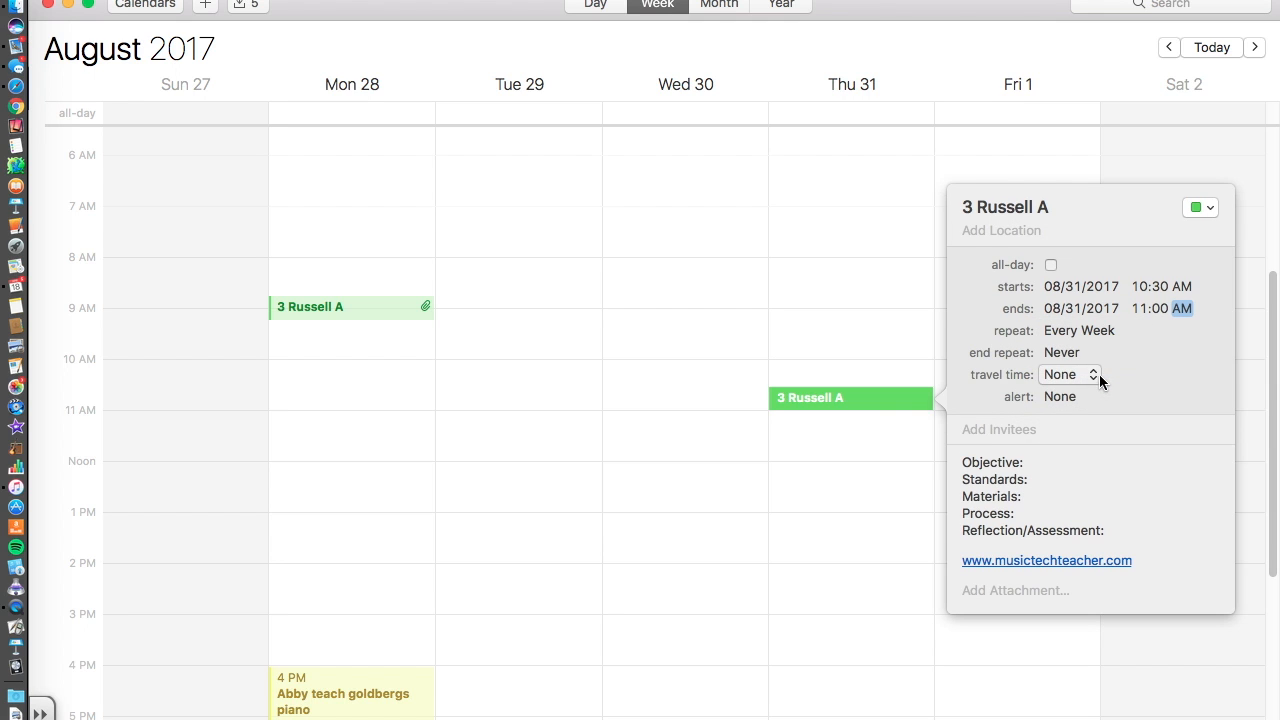
{"action": "left_click", "coordinate": [1070, 352]}
{"action": "left_click", "coordinate": [1082, 389]}
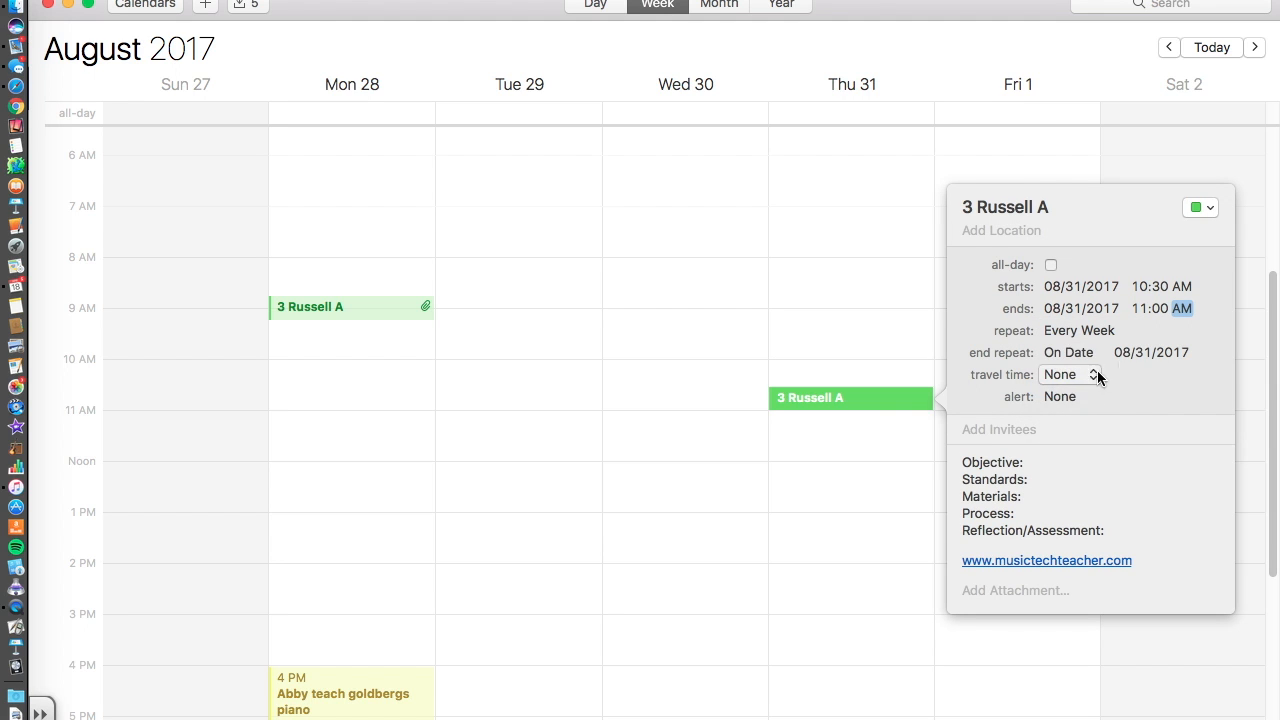
{"action": "left_click", "coordinate": [1123, 352]}
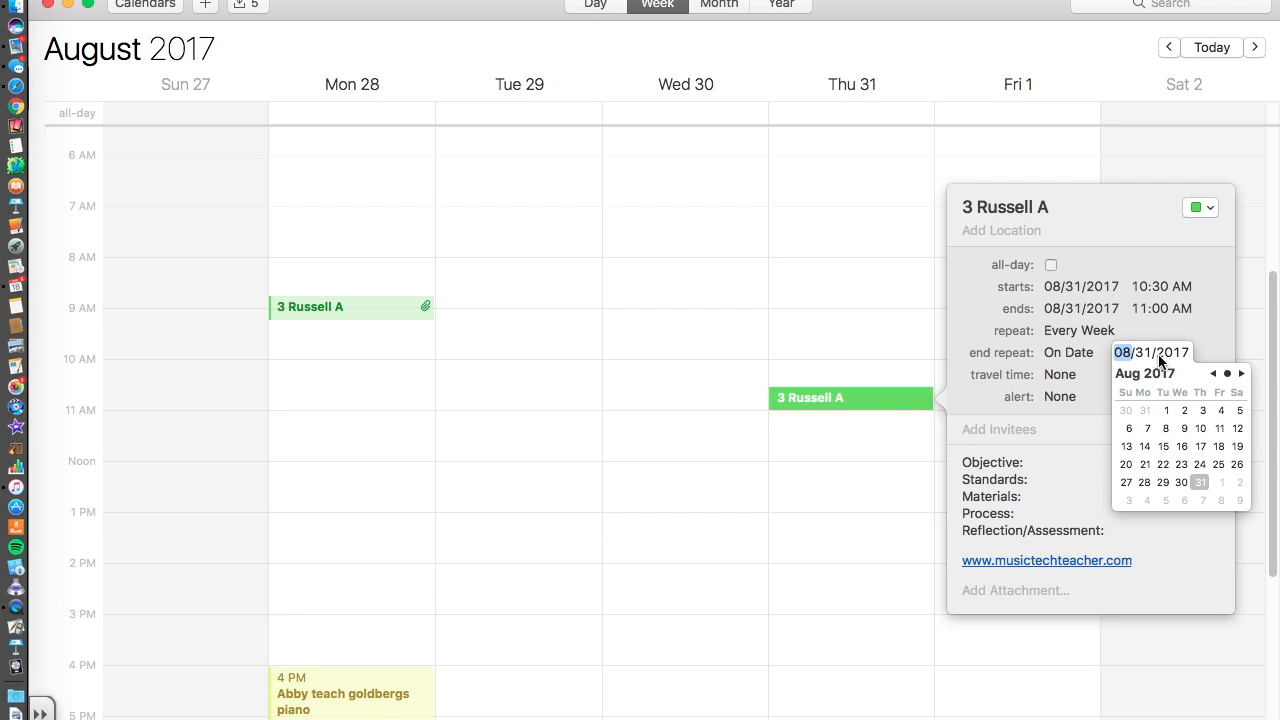
{"action": "left_click", "coordinate": [1178, 354]}
{"action": "type", "text": "2018"}
{"action": "left_click", "coordinate": [1122, 353]}
{"action": "type", "text": "6/08"}
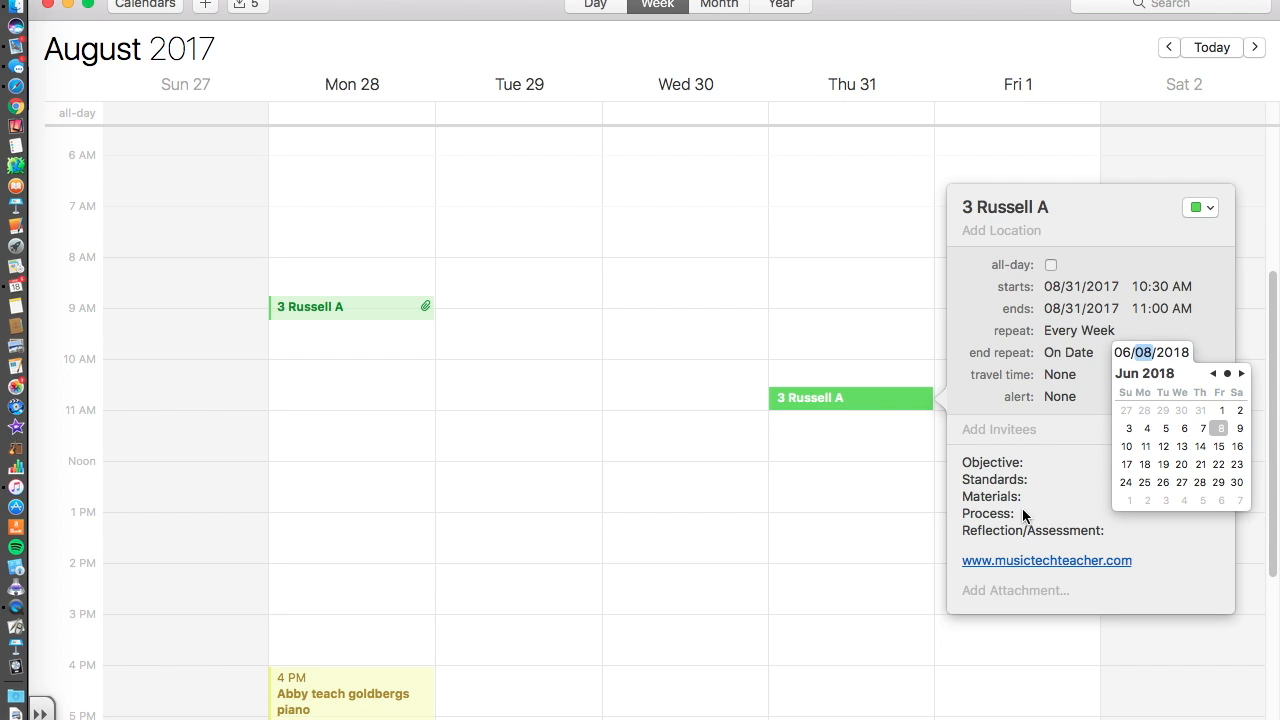
{"action": "left_click", "coordinate": [1060, 452]}
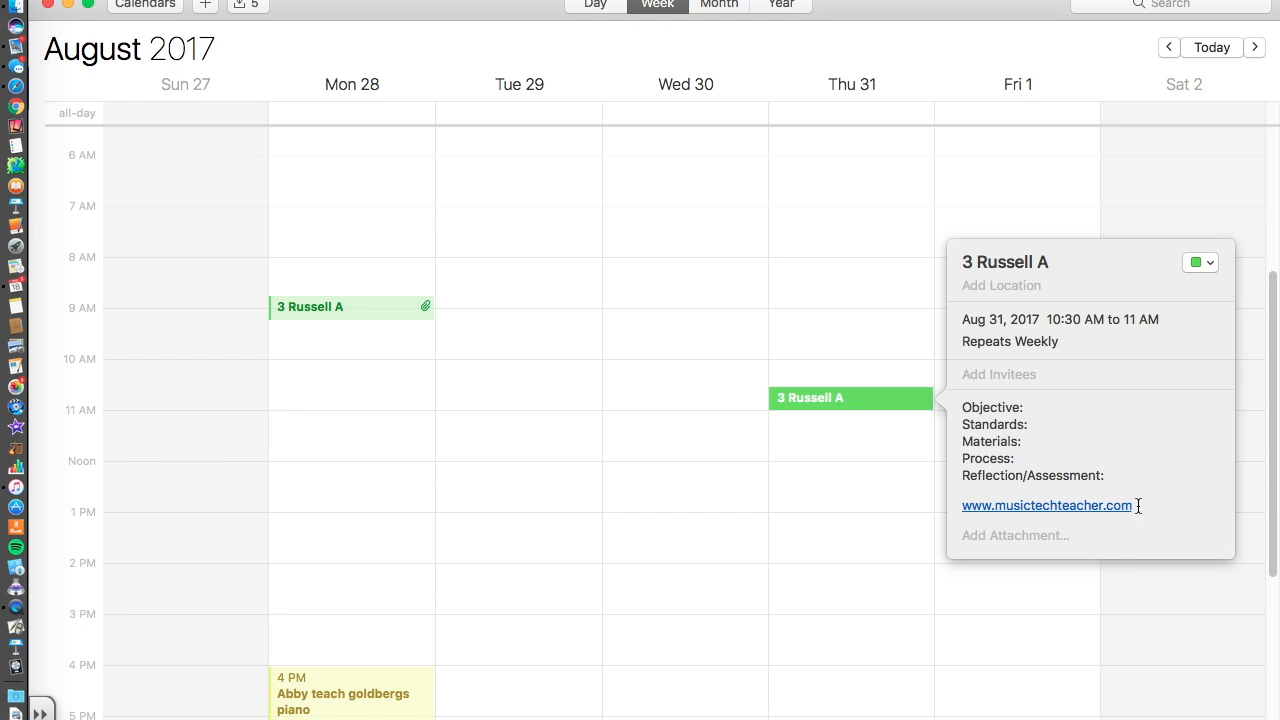
{"action": "left_click_drag", "start_coordinate": [1136, 507], "coordinate": [963, 506]}
{"action": "key", "text": "BackSpace"}
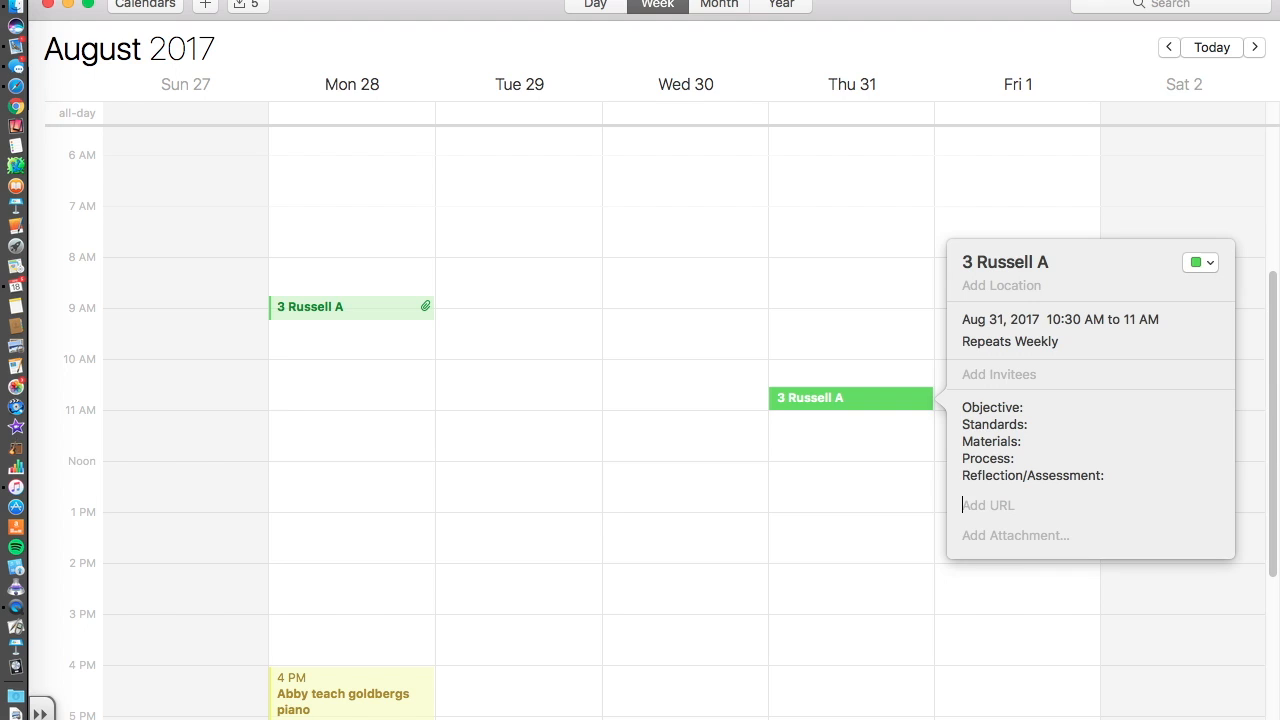
{"action": "left_click", "coordinate": [1054, 420]}
{"action": "left_click", "coordinate": [886, 463]}
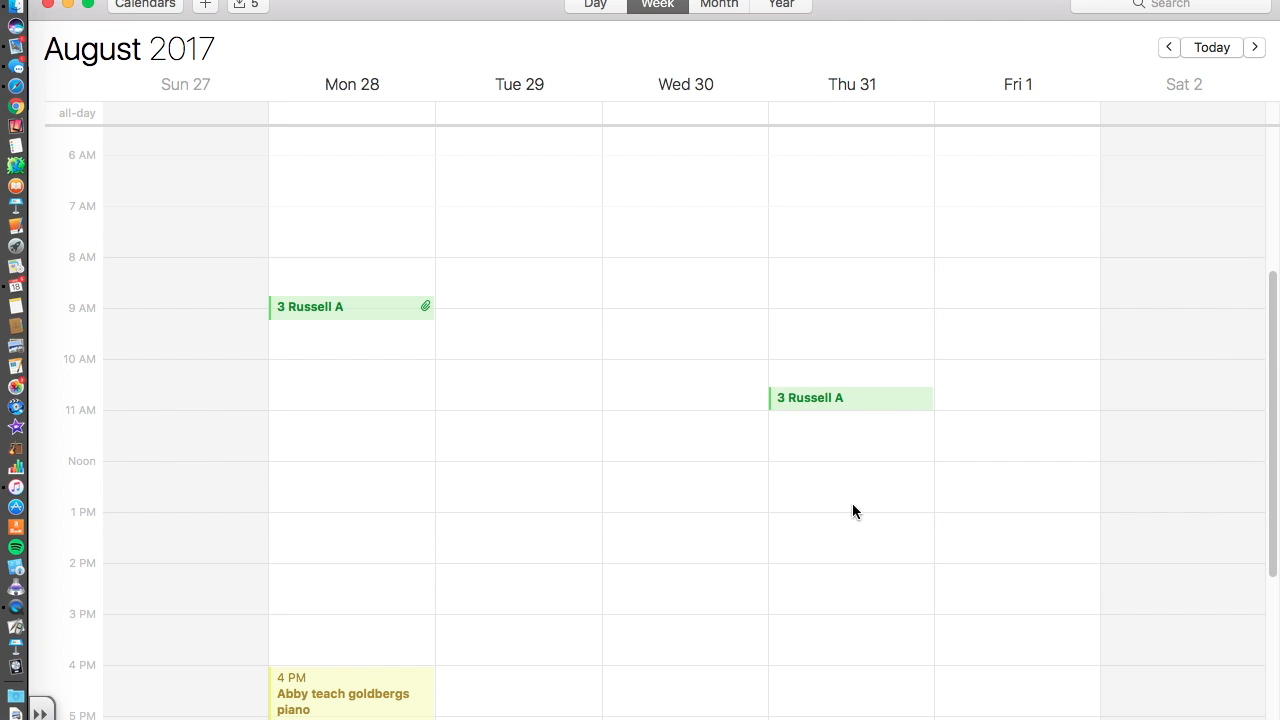
{"action": "scroll", "coordinate": [823, 451], "scroll_direction": "up", "scroll_amount": 10}
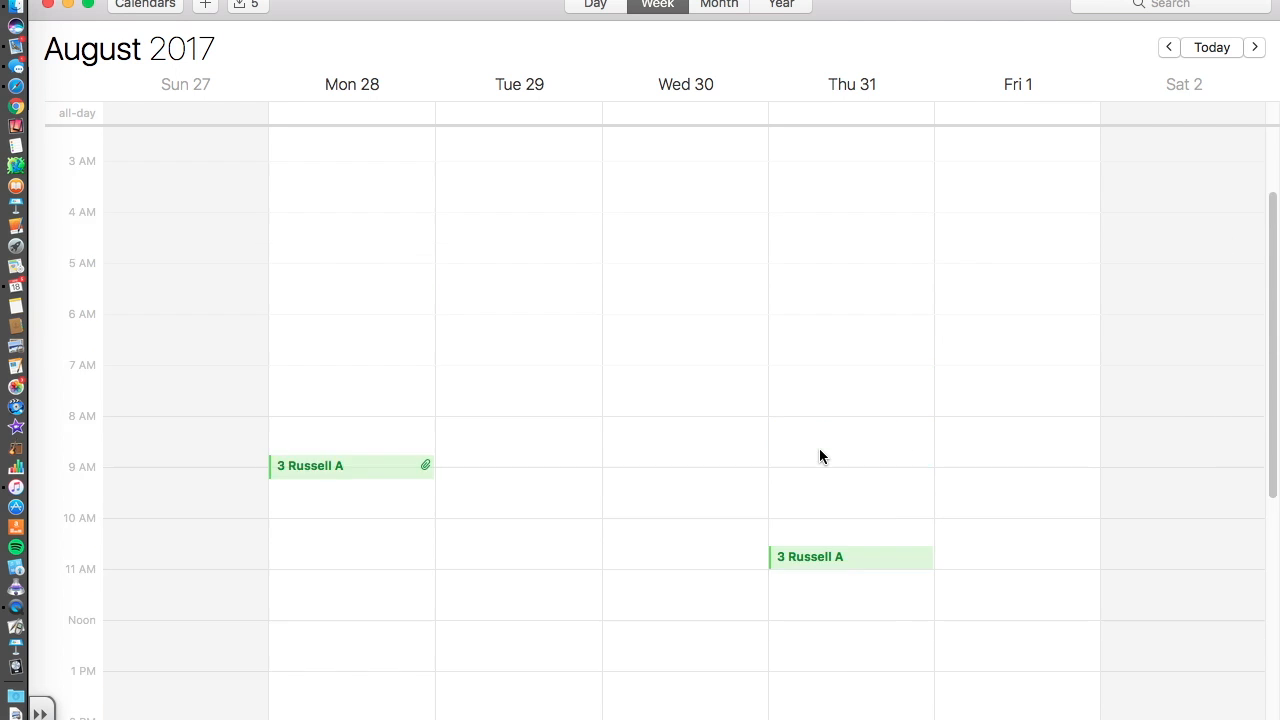
Switch to Month view and scroll back toward May 2017.
{"action": "left_click", "coordinate": [725, 5]}
{"action": "scroll", "coordinate": [551, 295], "scroll_direction": "up", "scroll_amount": 5}
{"action": "scroll", "coordinate": [551, 297], "scroll_direction": "up", "scroll_amount": 10}
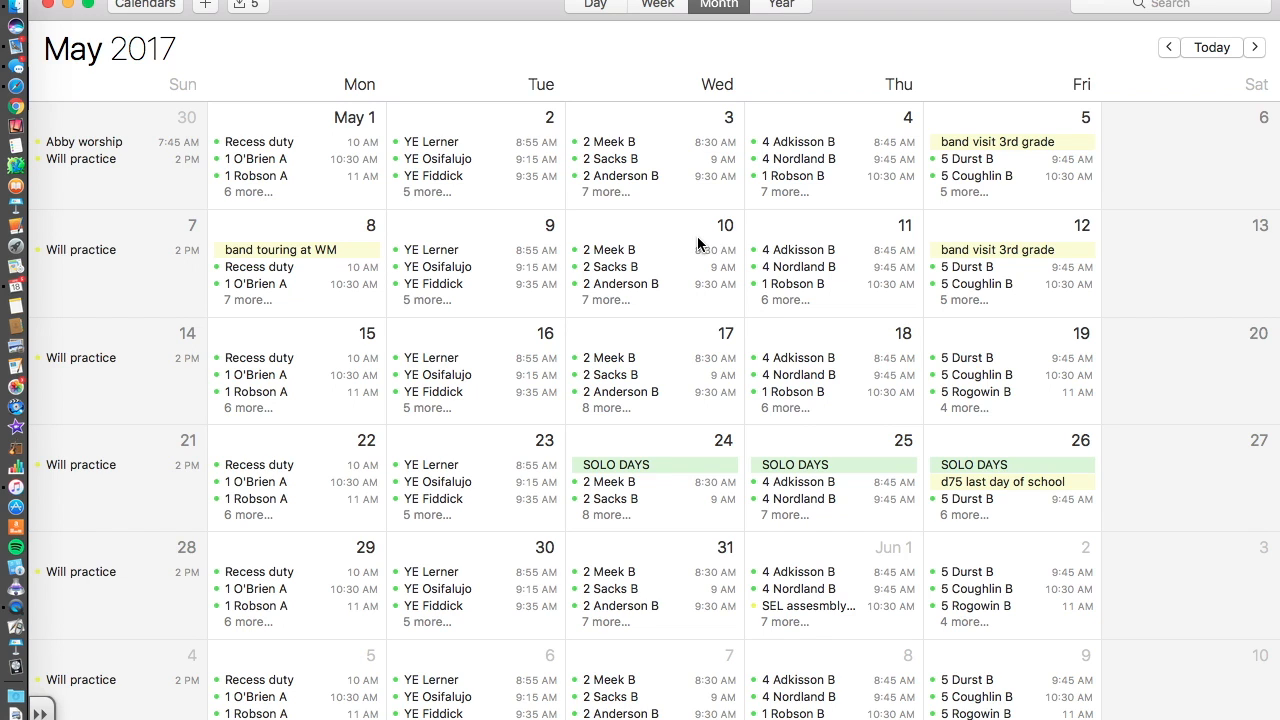
{"action": "left_click", "coordinate": [805, 251]}
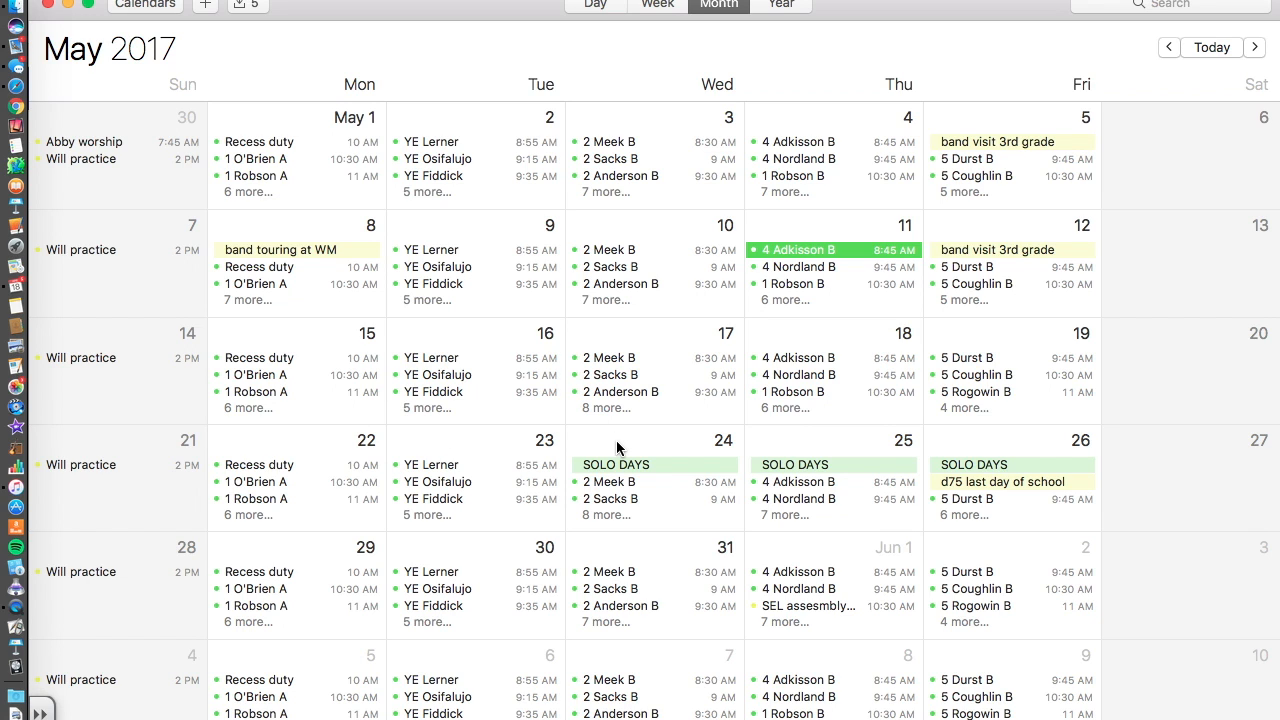
{"action": "scroll", "coordinate": [617, 447], "scroll_direction": "down", "scroll_amount": 3}
{"action": "left_click", "coordinate": [628, 360]}
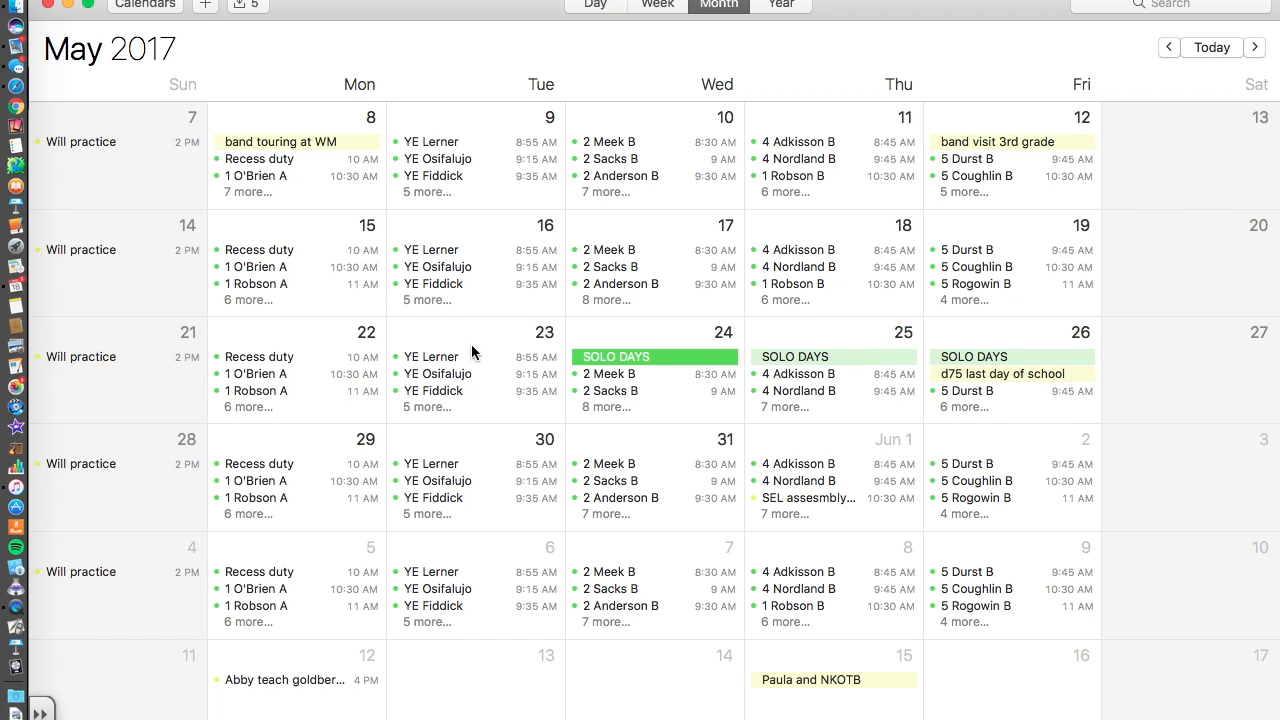
{"action": "scroll", "coordinate": [472, 352], "scroll_direction": "up", "scroll_amount": 2}
{"action": "scroll", "coordinate": [472, 352], "scroll_direction": "up", "scroll_amount": 2}
{"action": "left_click", "coordinate": [1020, 252]}
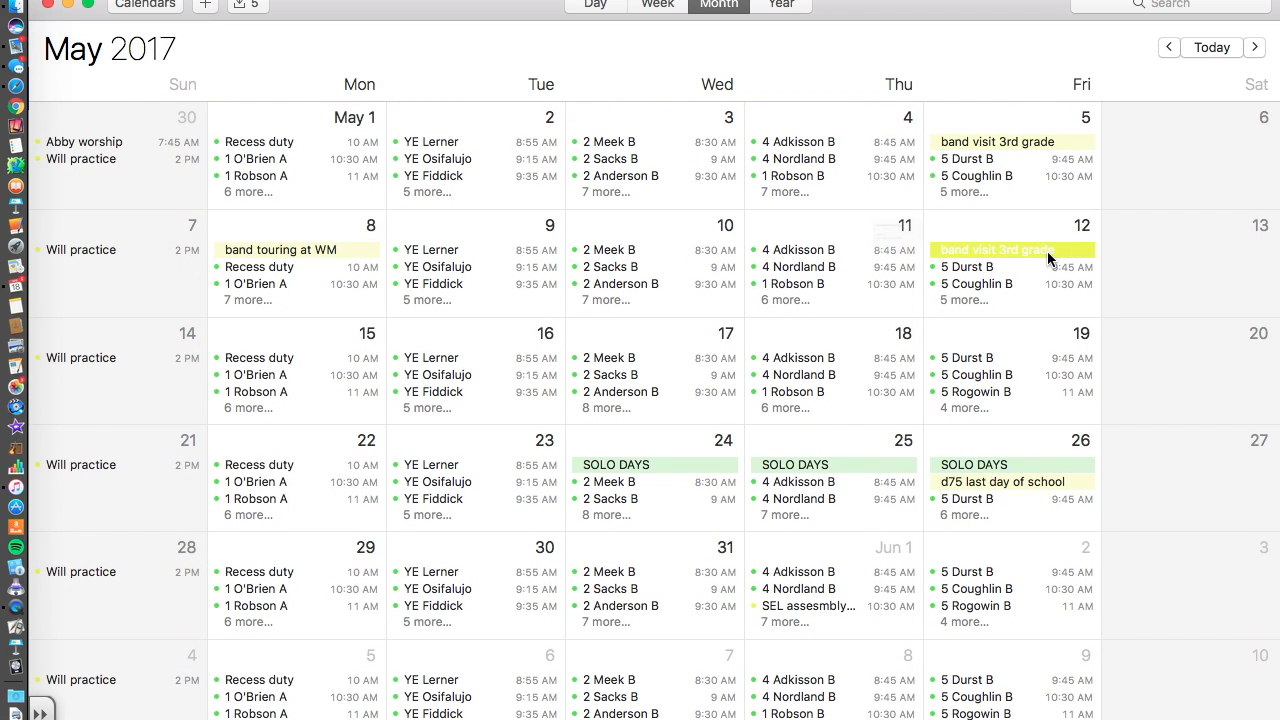
Move the May 12 band visit 3rd grade event to the green music schedule calendar.
{"action": "double_click", "coordinate": [1048, 258]}
{"action": "left_click", "coordinate": [886, 181]}
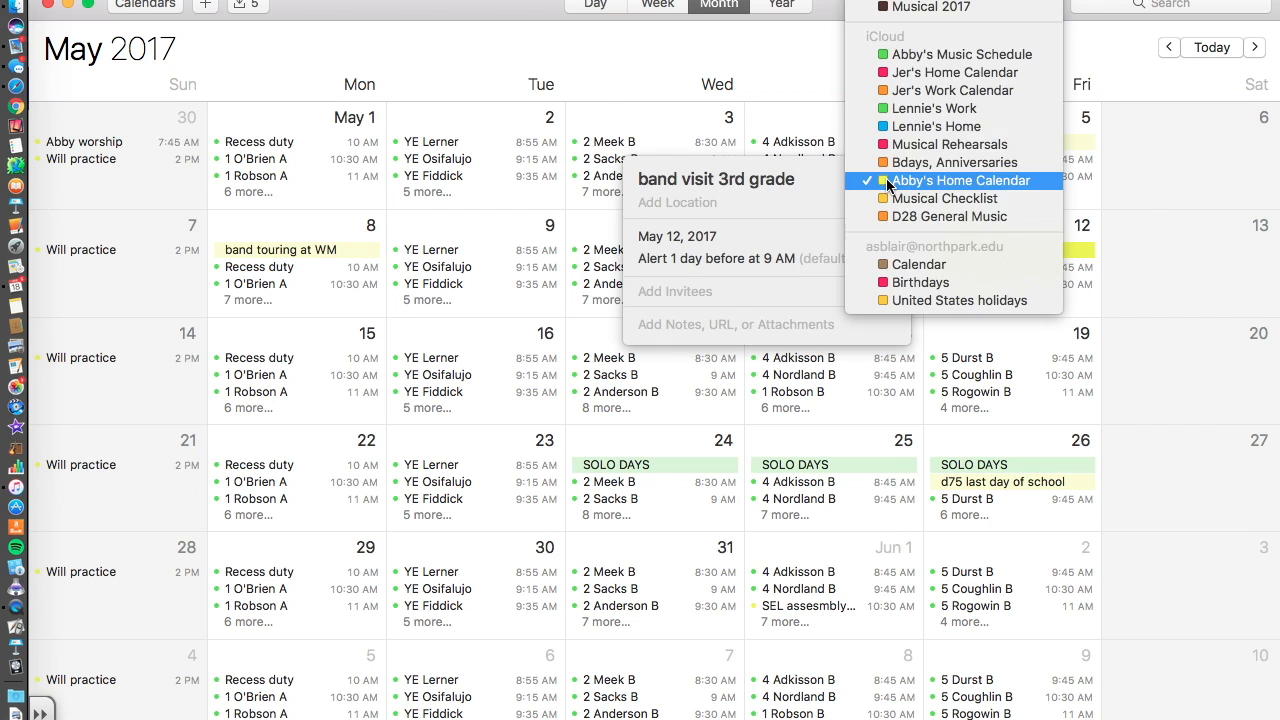
{"action": "left_click", "coordinate": [940, 56]}
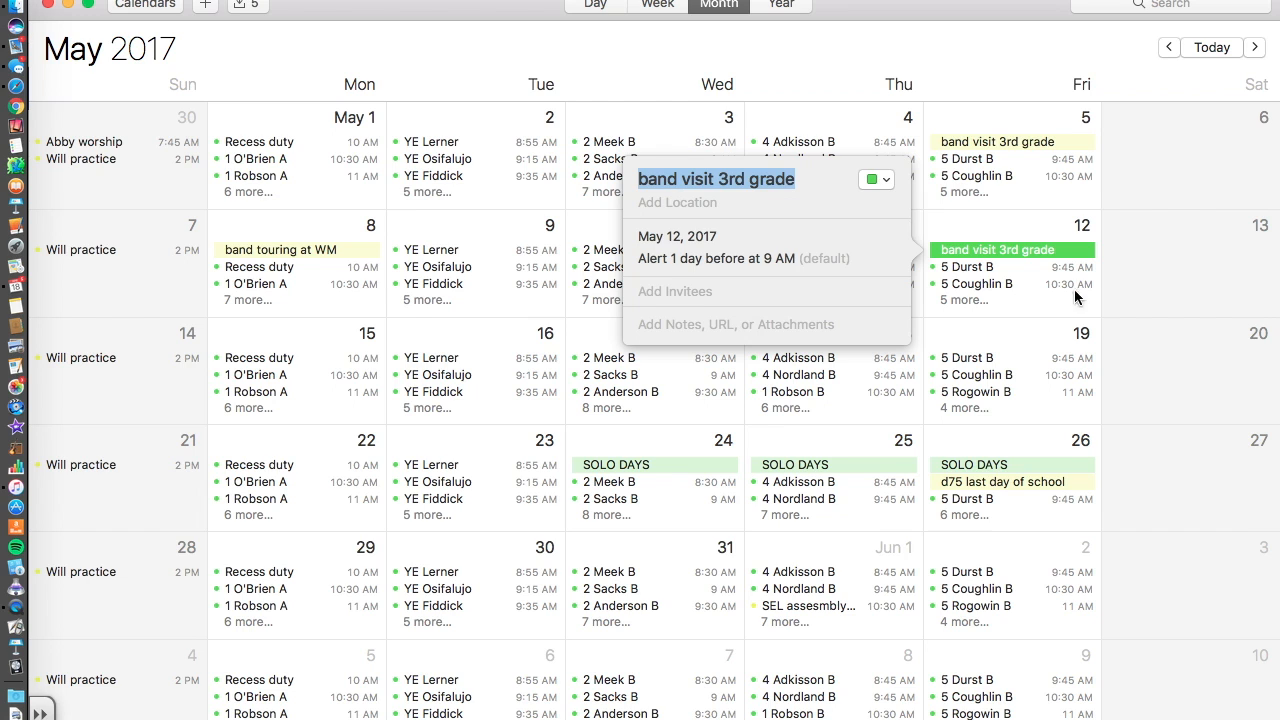
{"action": "left_click", "coordinate": [1015, 230]}
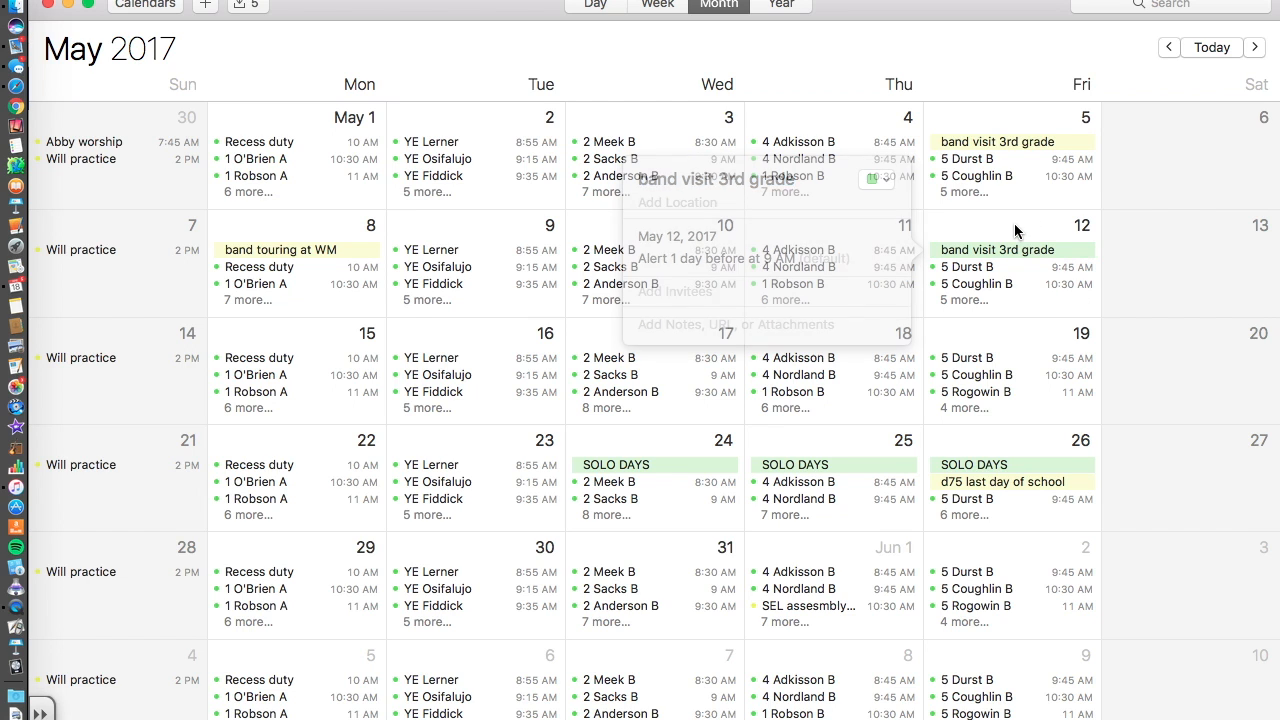